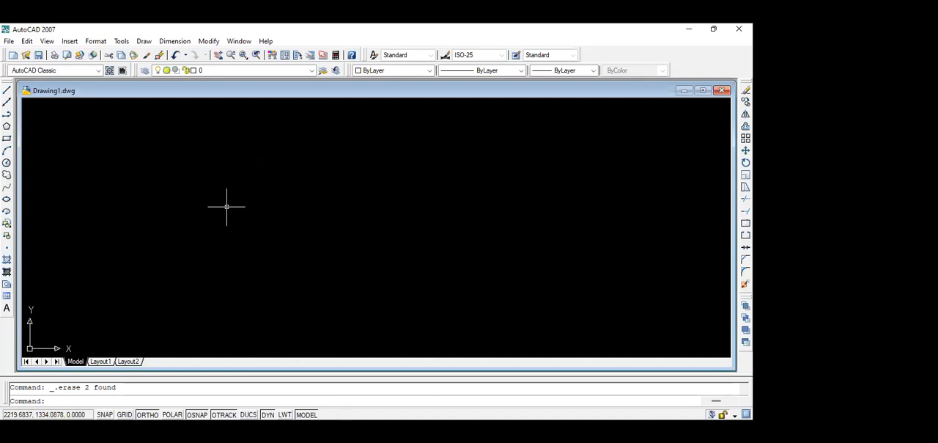
Draw a rectangle 3000 units wide in the empty drawing.
type("rec")
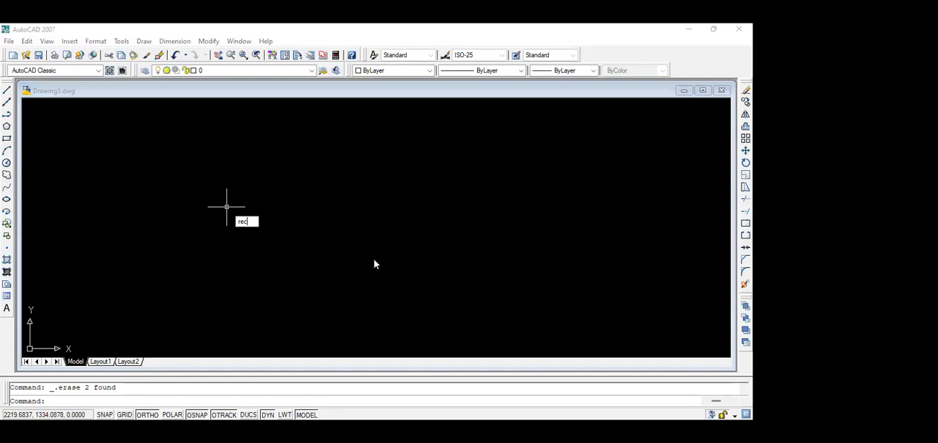
key("Return")
left_click(200, 179)
type("3000")
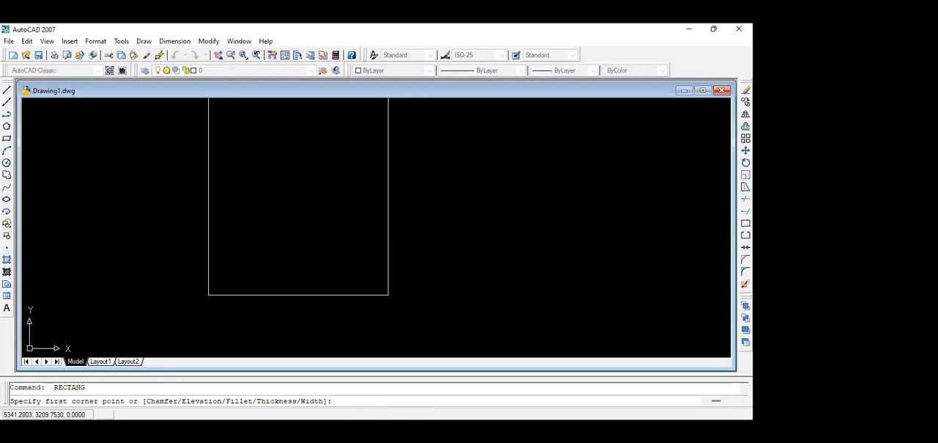
key("Escape")
Erase the oversized rectangle from the drawing.
scroll(272, 172, "down", 2)
middle_click_drag(271, 172, 242, 259)
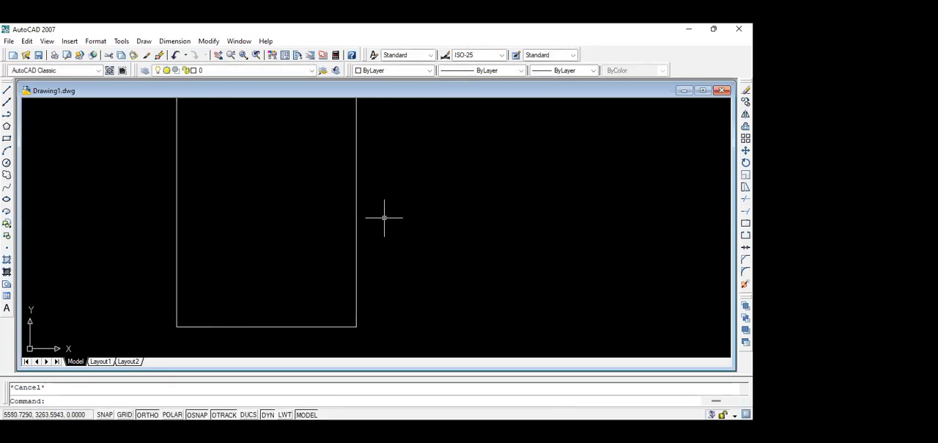
left_click_drag(384, 218, 332, 188)
key("Delete")
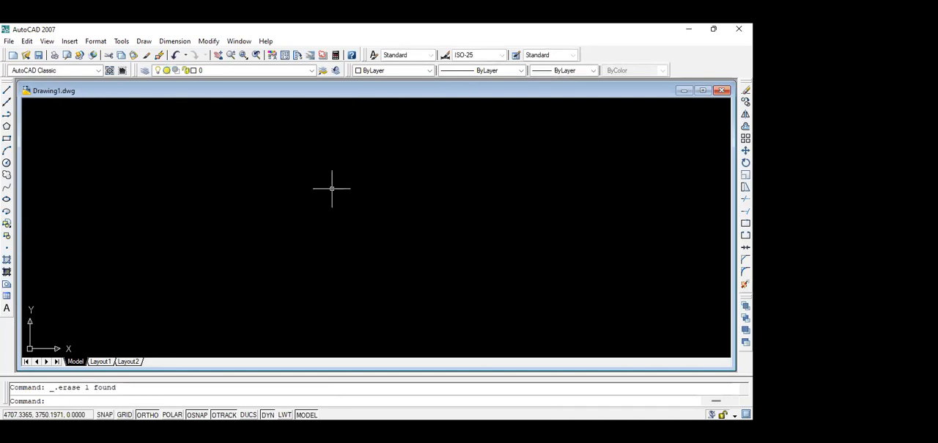
Draw an upright rectangle 300 units wide.
type("rec")
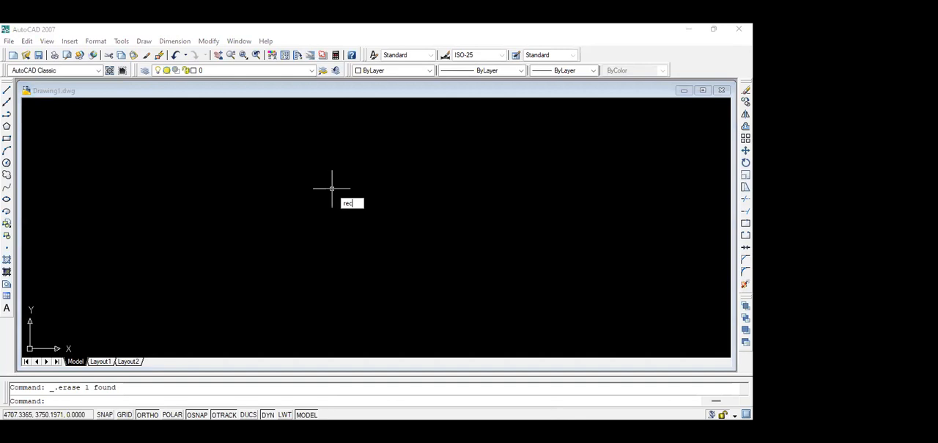
key("Return")
left_click(265, 220)
type("300")
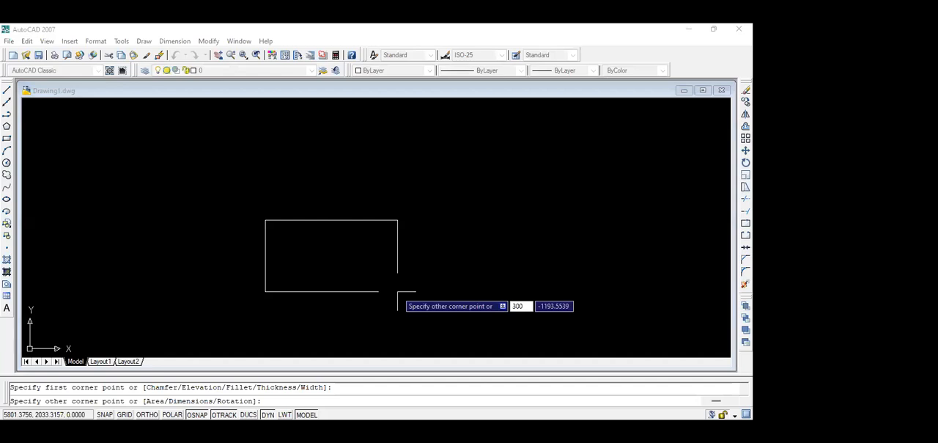
scroll(270, 209, "up", 3)
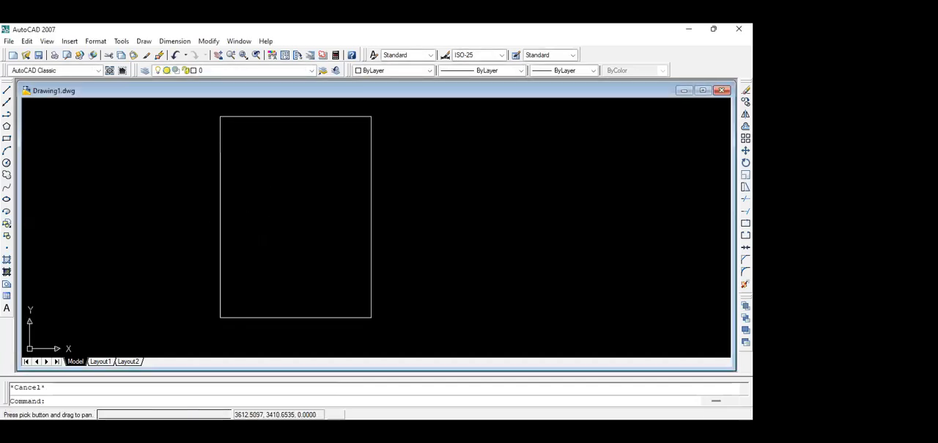
scroll(261, 226, "down", 4)
middle_click_drag(250, 225, 172, 221)
Add a linear dimension above the rectangle's top edge and set its text height to 15.
type("dli")
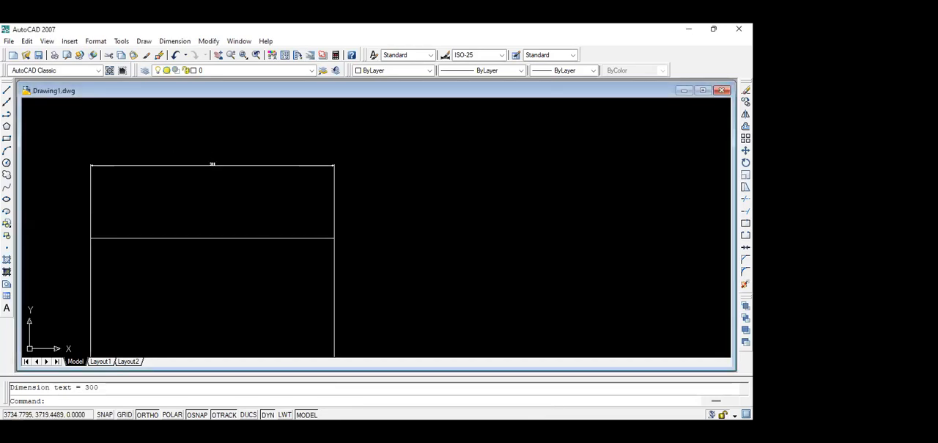
scroll(237, 163, "up", 3)
left_click(233, 167)
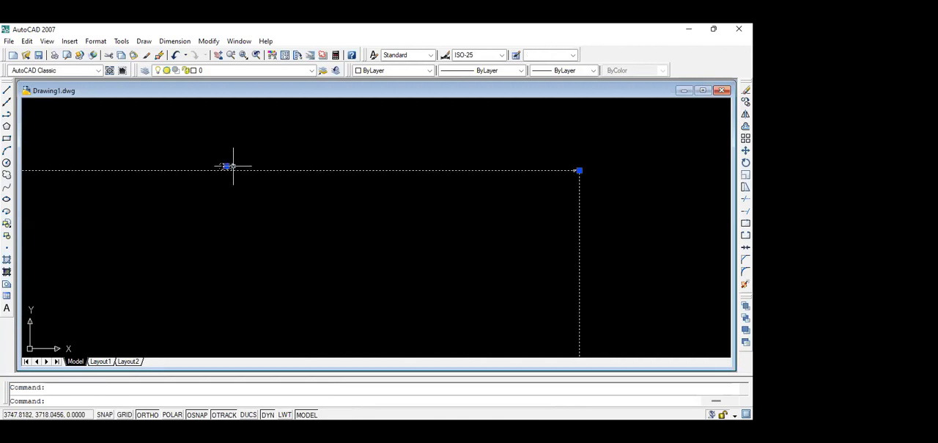
type("ed")
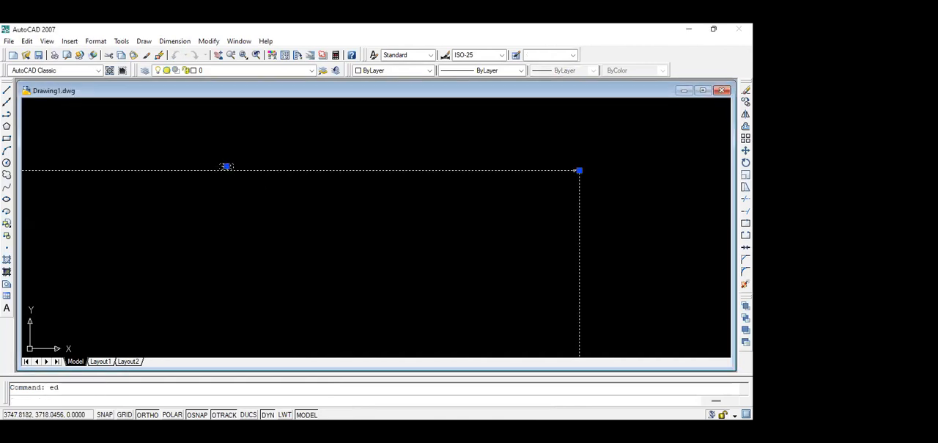
key("Return")
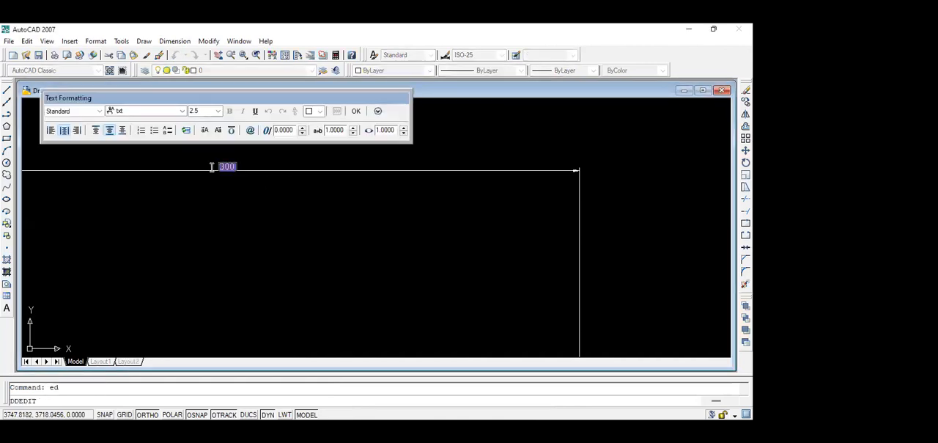
double_click(209, 109)
type("15")
left_click(357, 112)
key("Escape")
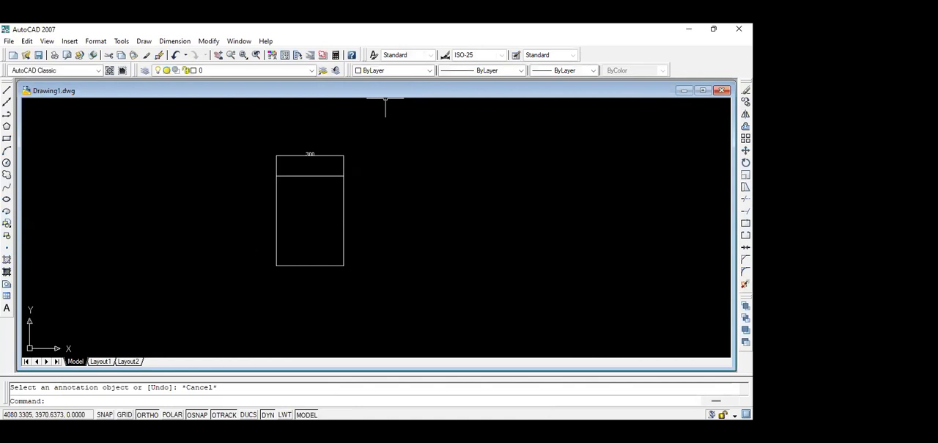
Place the multiline text "3 M x 4 M" with a height of 15 to the right of the rectangle.
mouse_move(383, 220)
middle_mouse_down()
mouse_move(287, 237)
mouse_move(229, 234)
mouse_move(200, 212)
middle_mouse_up()
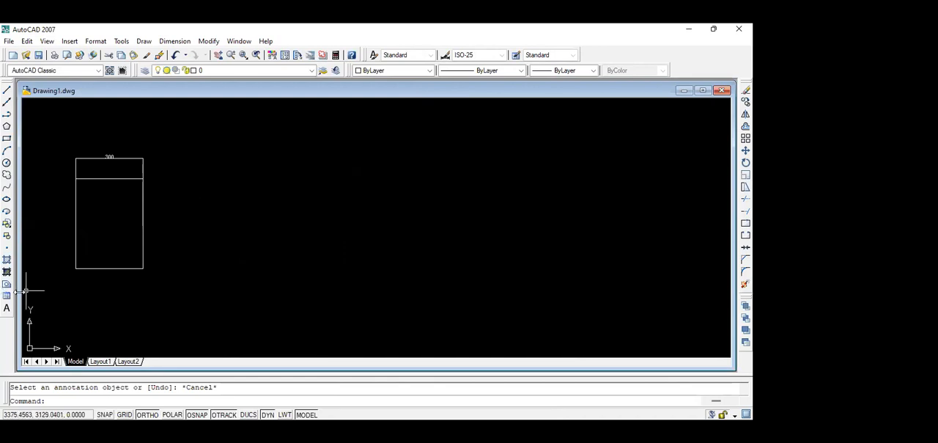
left_click(5, 307)
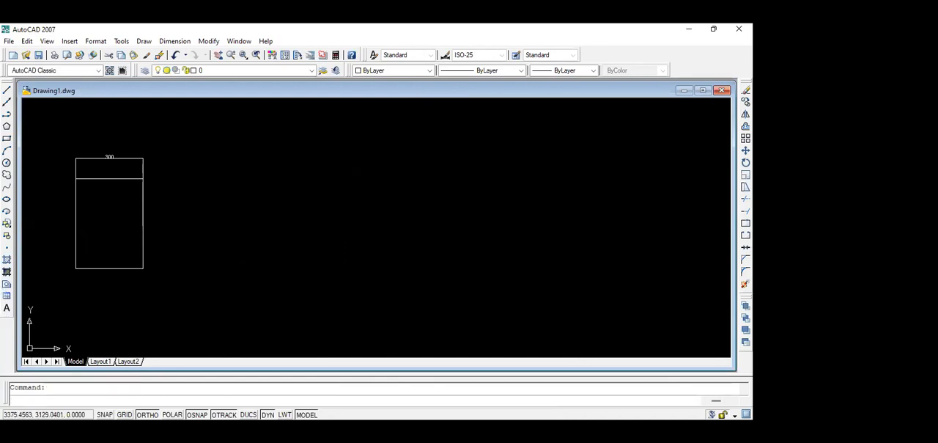
left_click(355, 170)
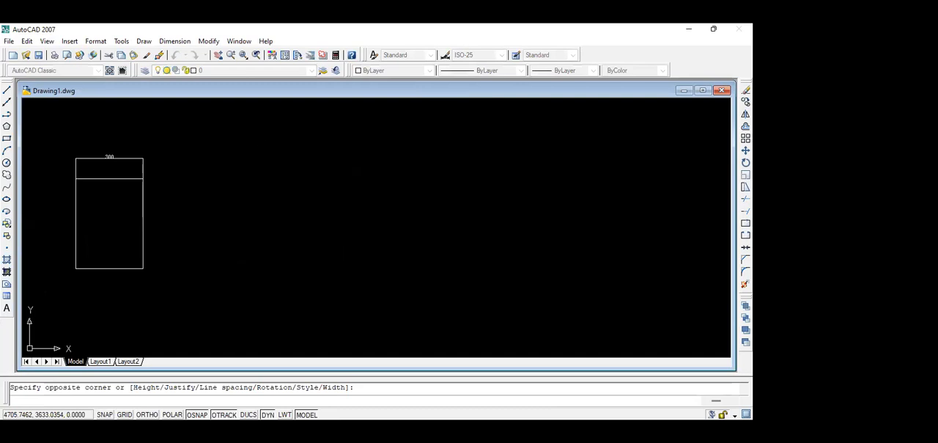
type("a")
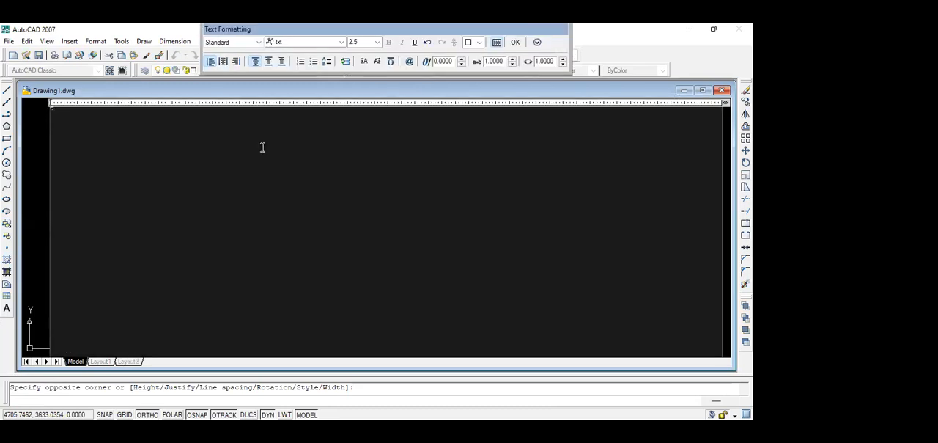
type(" M3")
key("BackSpace")
key("BackSpace")
type("M")
left_click_drag(92, 108, 43, 110)
double_click(360, 42)
type("15")
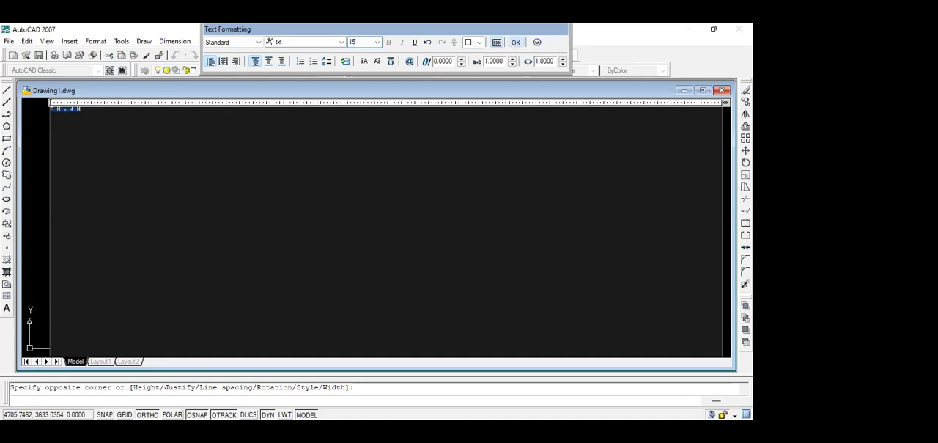
left_click(516, 42)
Draw a horizontal line 400 units long below and to the right of the "3 M x 4 M" text.
scroll(241, 143, "up", 4)
scroll(236, 146, "down", 2)
mouse_move(236, 146)
middle_mouse_down()
mouse_move(182, 176)
mouse_move(245, 151)
middle_mouse_up()
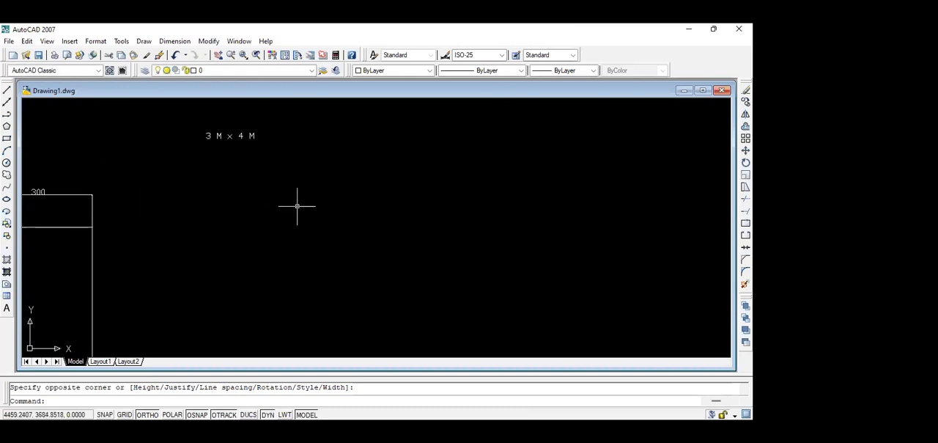
left_click(297, 206)
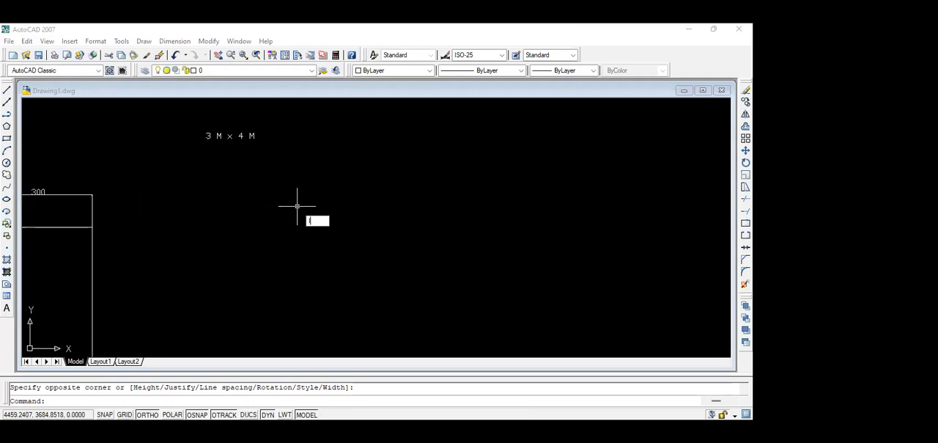
key("Return")
left_click(297, 206)
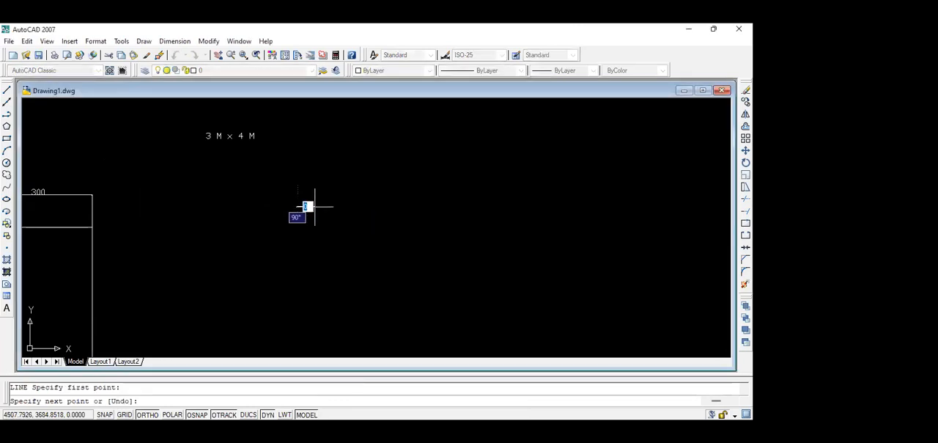
type("400")
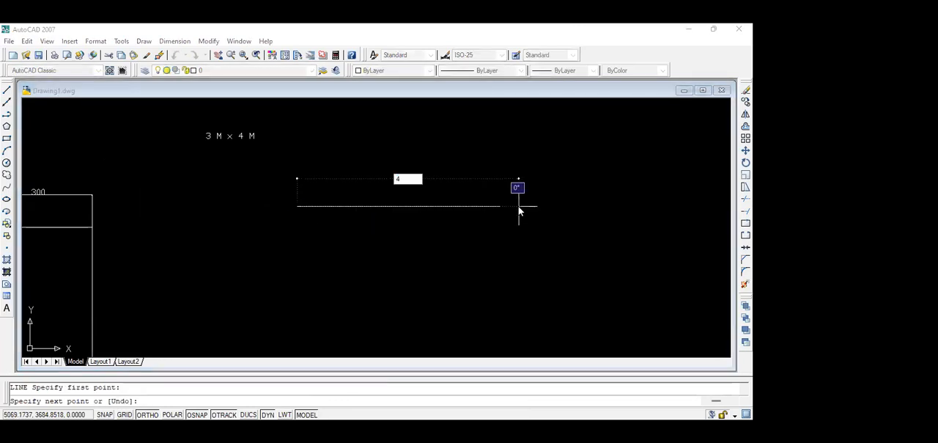
key("Return")
key("Return")
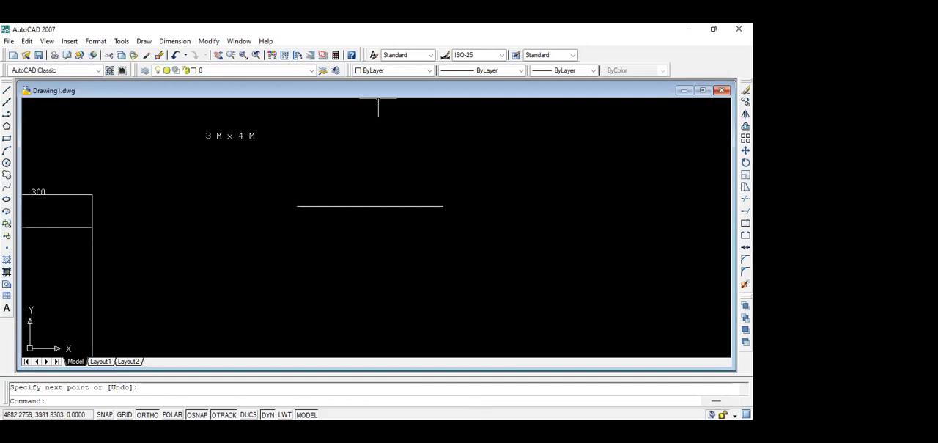
Erase the horizontal line beside the rectangle.
left_click(400, 184)
key("Delete")
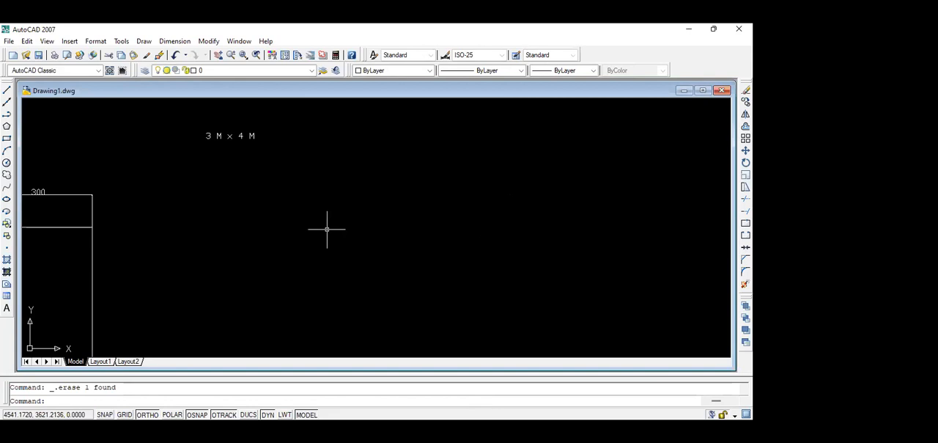
type("l")
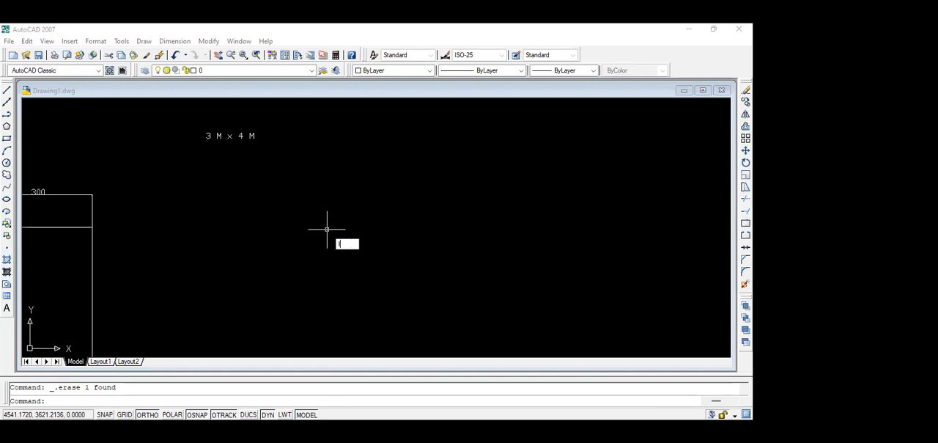
key("Escape")
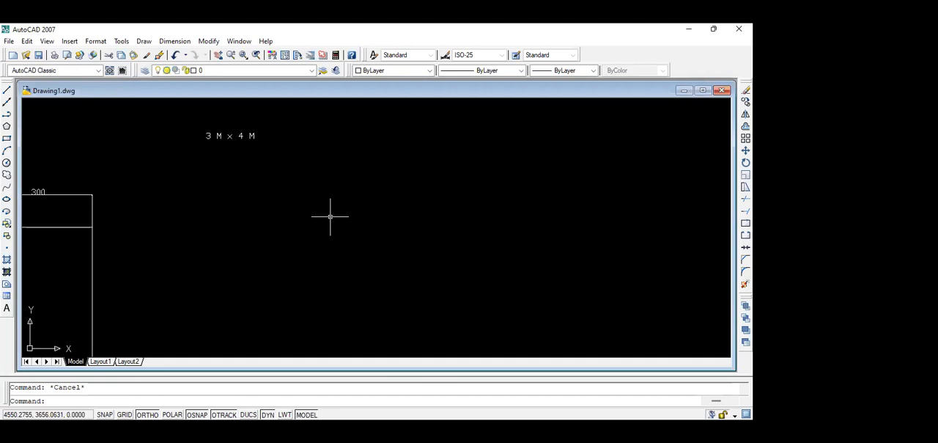
Draw a single horizontal line of 400 units to the right, starting below the "3 M x 4 M" text.
type("l")
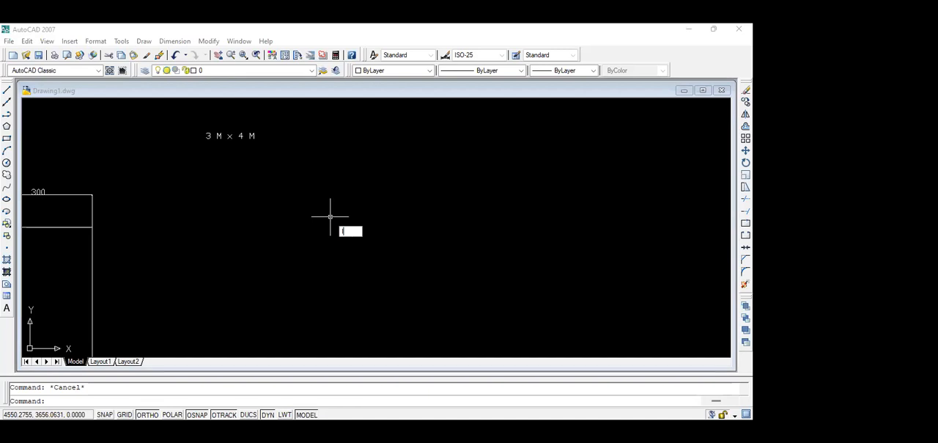
key("Return")
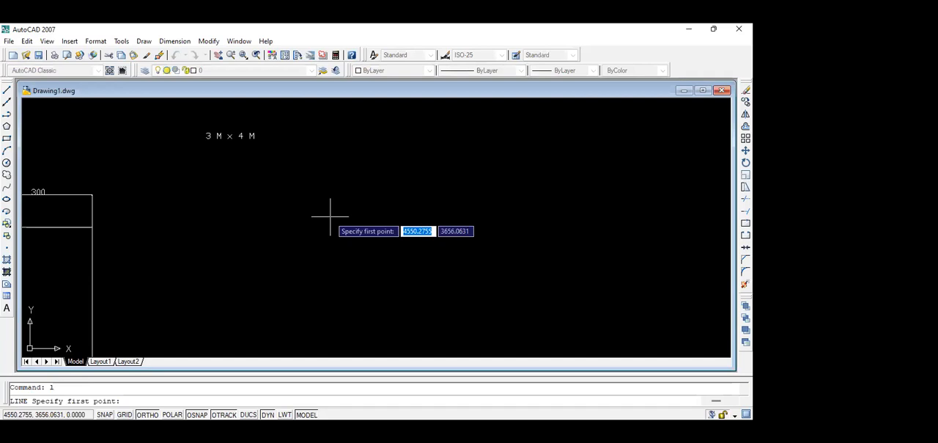
left_click(330, 217)
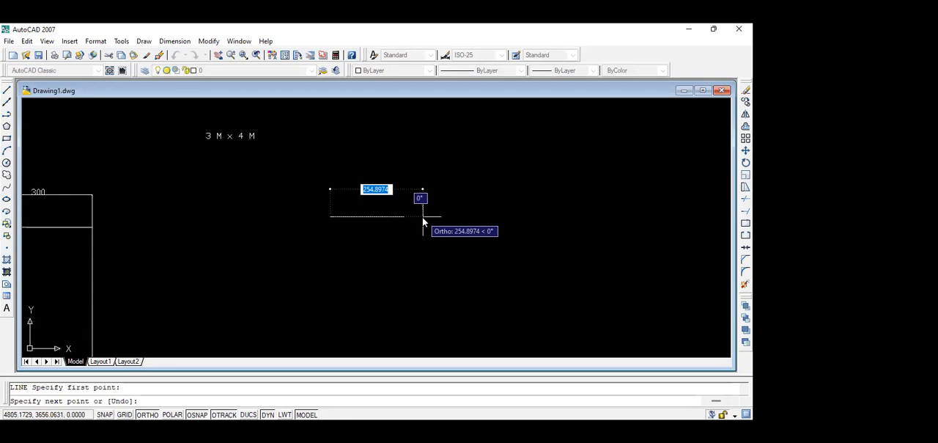
type("400")
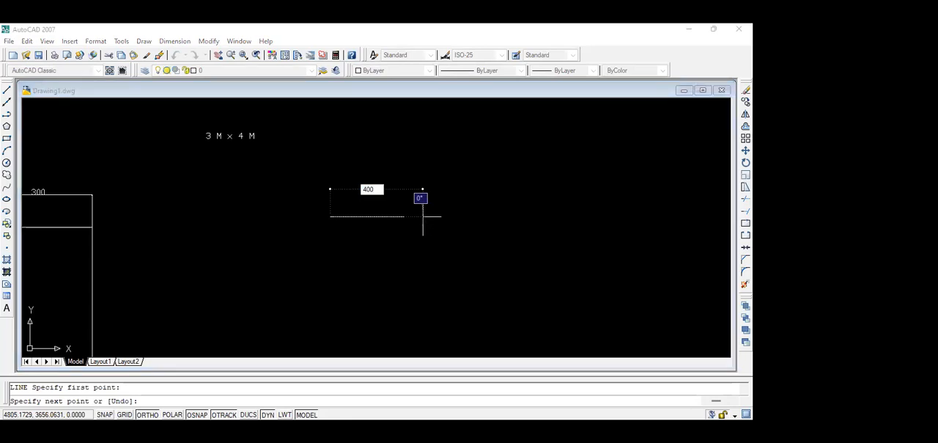
key("Return")
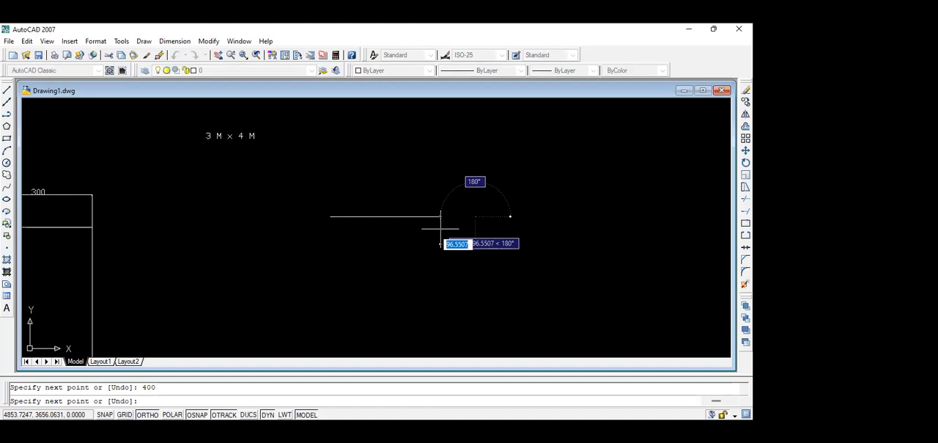
key("Escape")
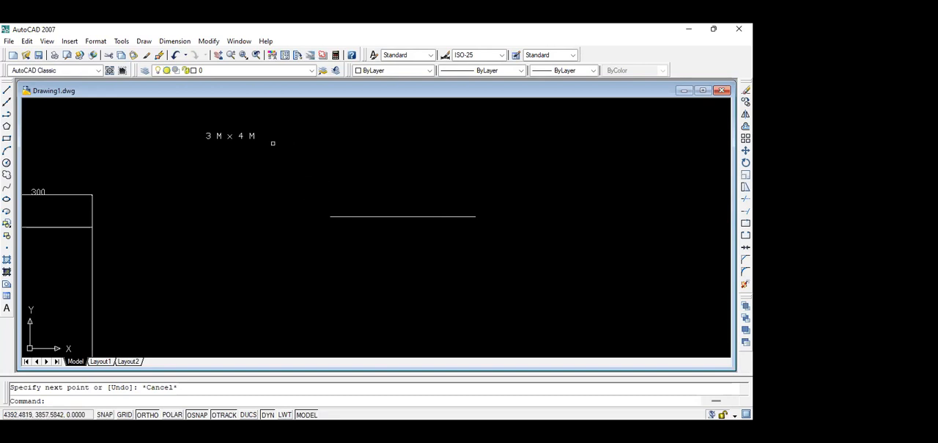
Add the heading "Langkah membuat garis( Line)" below "3 M x 4 M" in the existing multiline text.
double_click(241, 134)
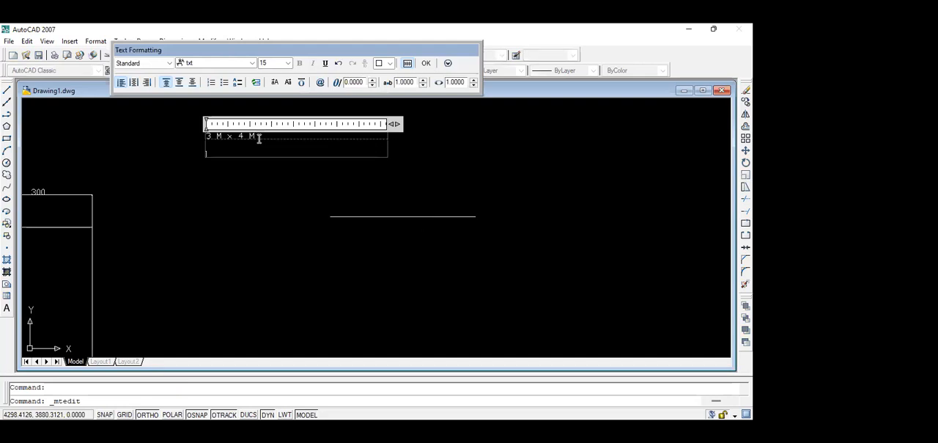
type("Longkah")
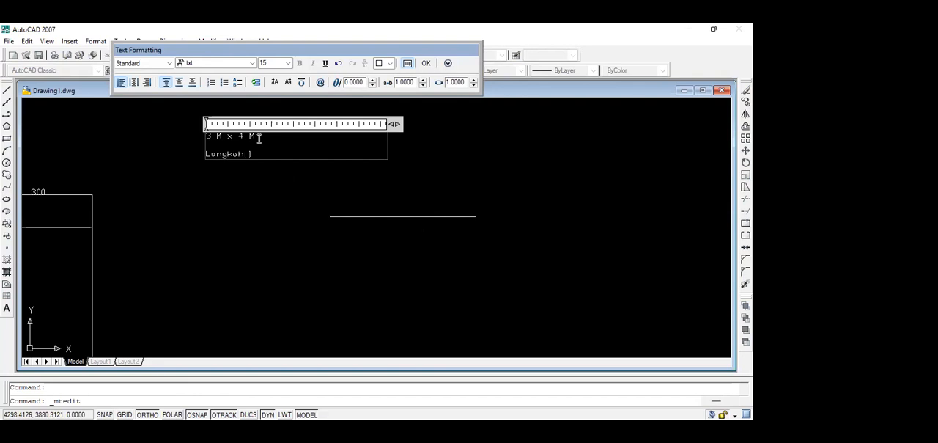
type(" menbuat garis( Line)")
key("Return")
Add the note line "1. ketik di keybord (L)" under the heading "Langkah membuat garis( Line)".
type("1.")
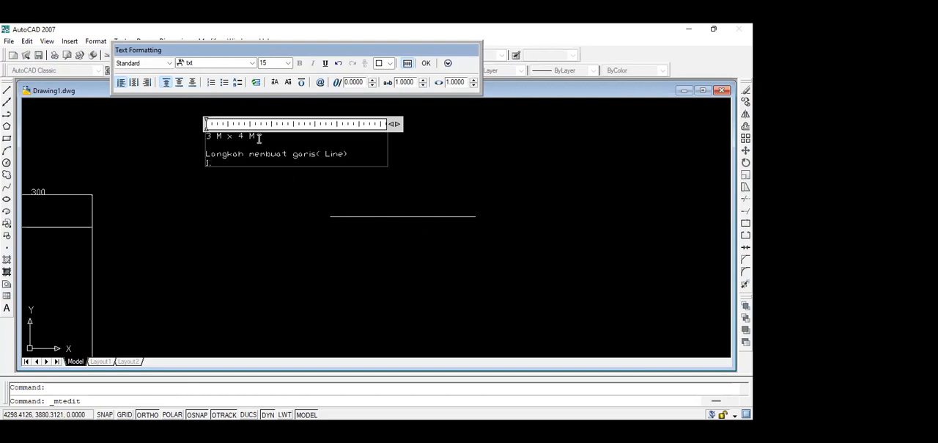
type(" ketik di keyboard")
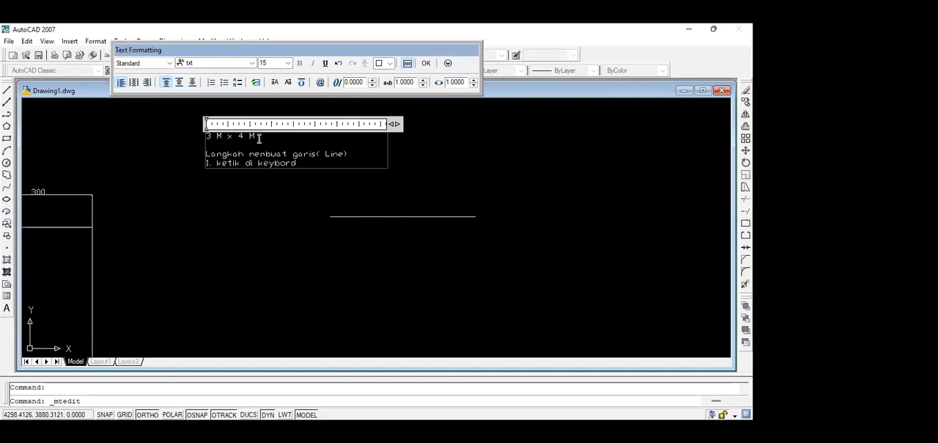
type(" L")
type("(L")
Add the second note line "2. lalu tekan spasi" to the multiline text.
key("Return")
type("2")
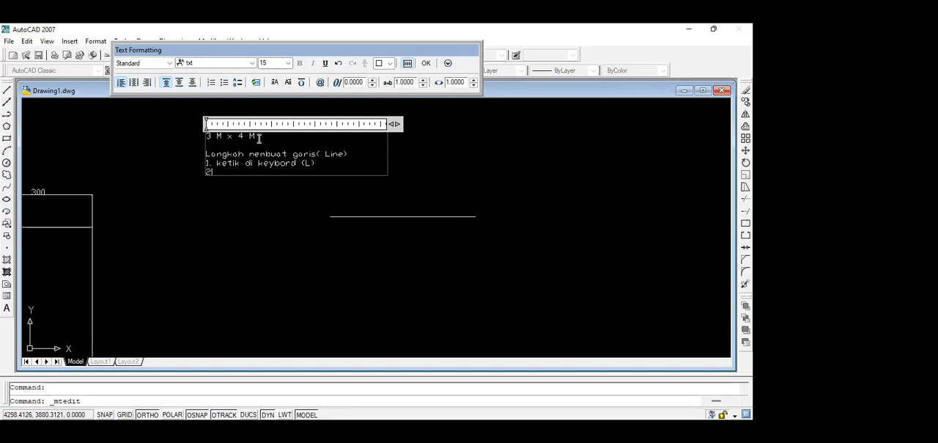
type(". lalu tekan spasi")
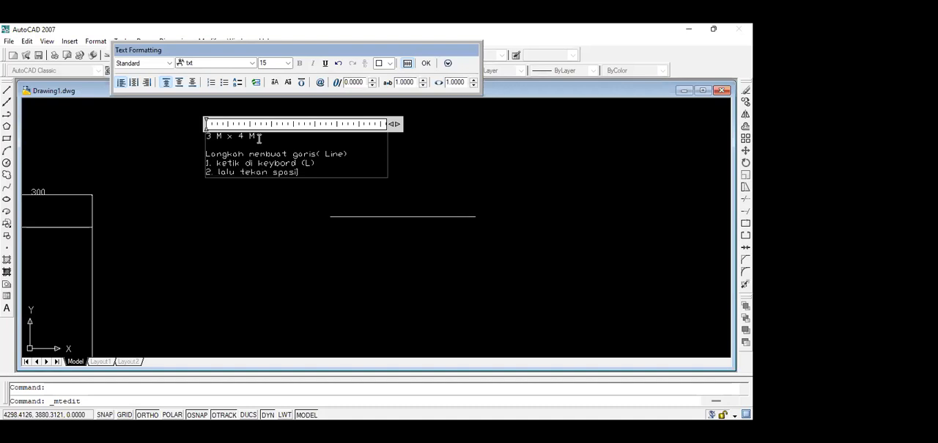
Add the third note line "3. klik di layar( klik kanan)" to the multiline text.
key("Return")
type("3. k")
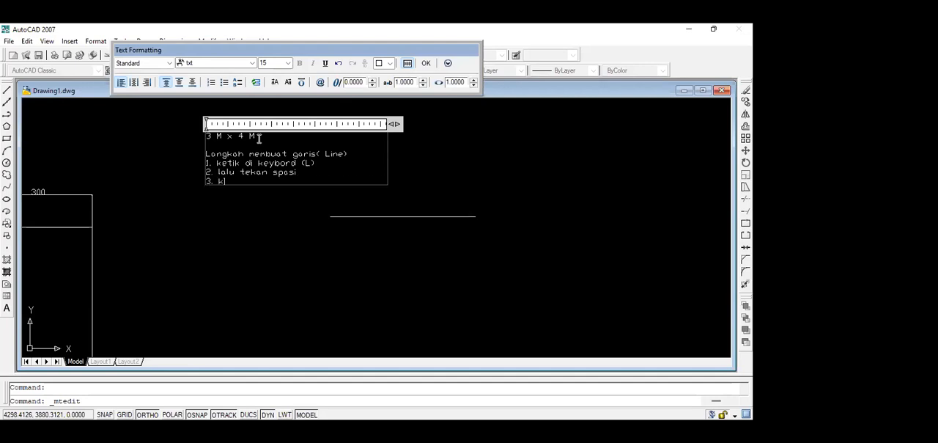
type("lik di layar")
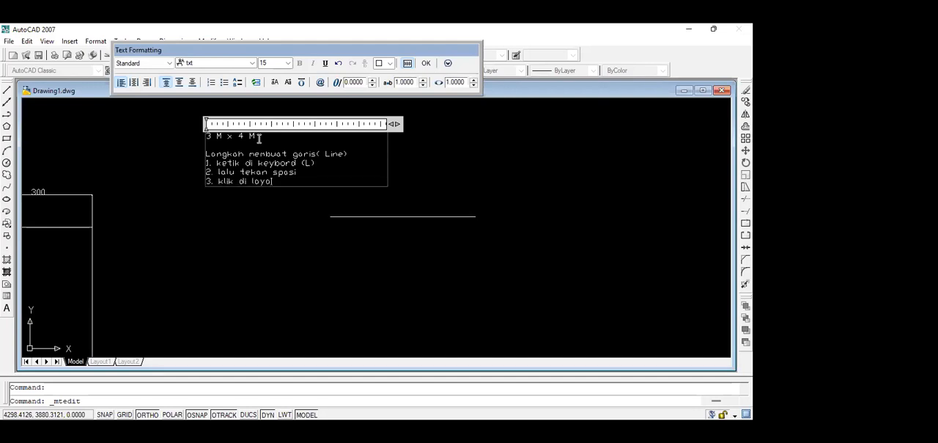
type("( klik kanan)")
Add the fourth note line "4. lalu buat jarak nya misal 400 ( 400 dalam satuan cm)" to the multiline text.
key("Return")
type("lolu")
key("BackSpace")
key("BackSpace")
key("BackSpace")
key("BackSpace")
type("4")
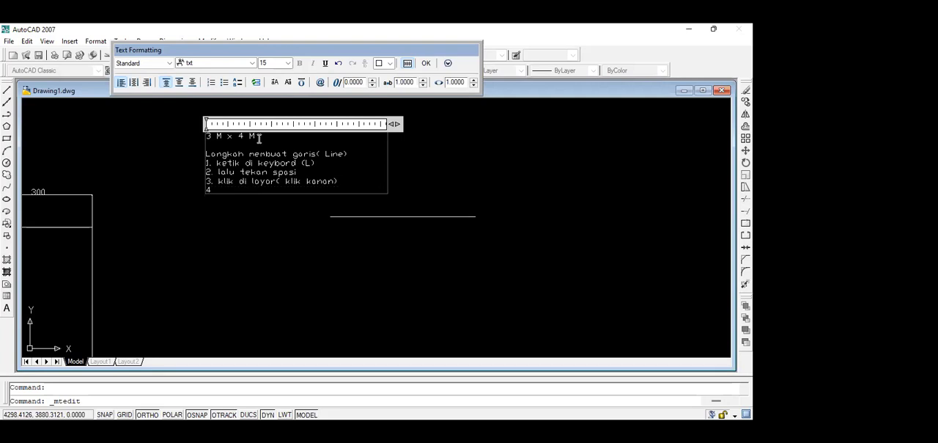
type(". lalu buat jarak ny")
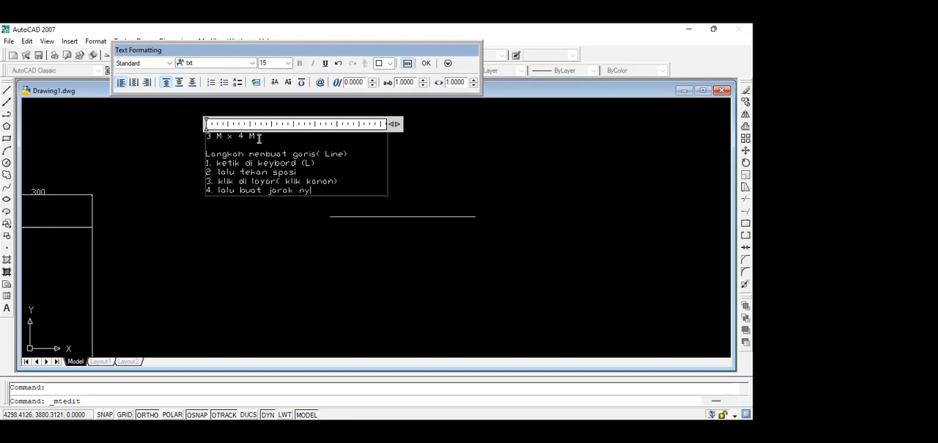
type("a misal 400 (400 dalam satu")
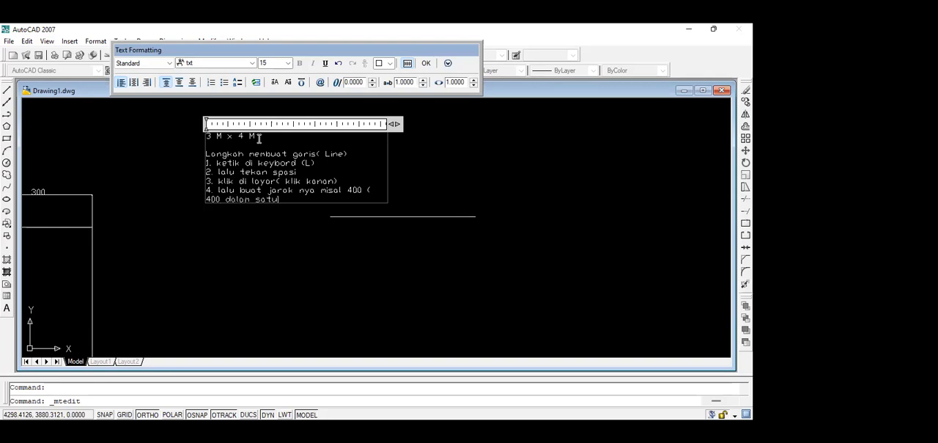
type("an cm)")
Set the height of all the note text to 25 and move the text block left towards the rectangle, clear of the horizontal line.
left_click_drag(321, 199, 200, 139)
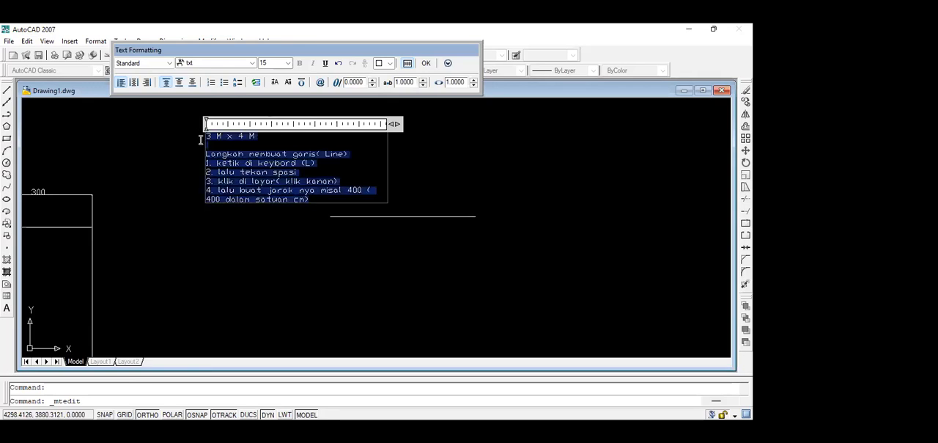
double_click(272, 64)
type("25")
left_click(426, 63)
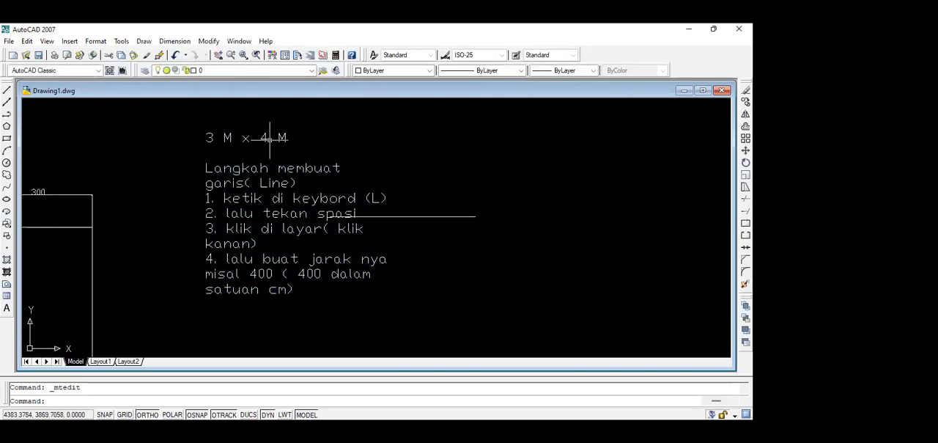
left_click(227, 137)
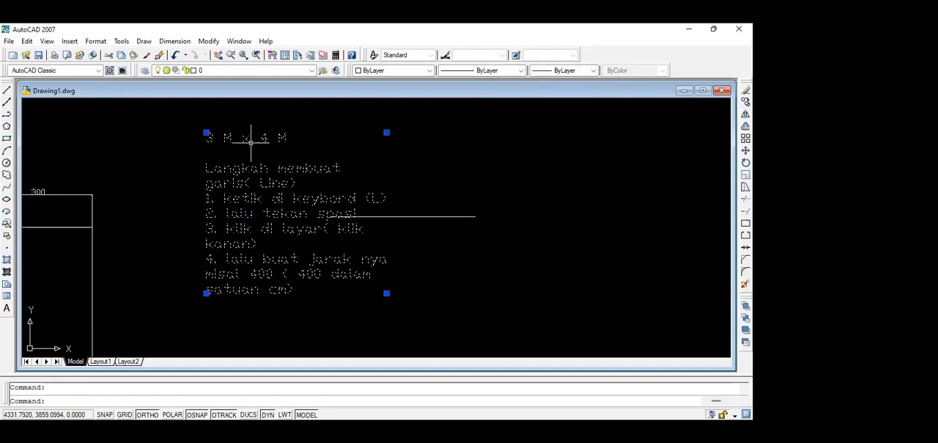
left_click_drag(251, 138, 168, 138)
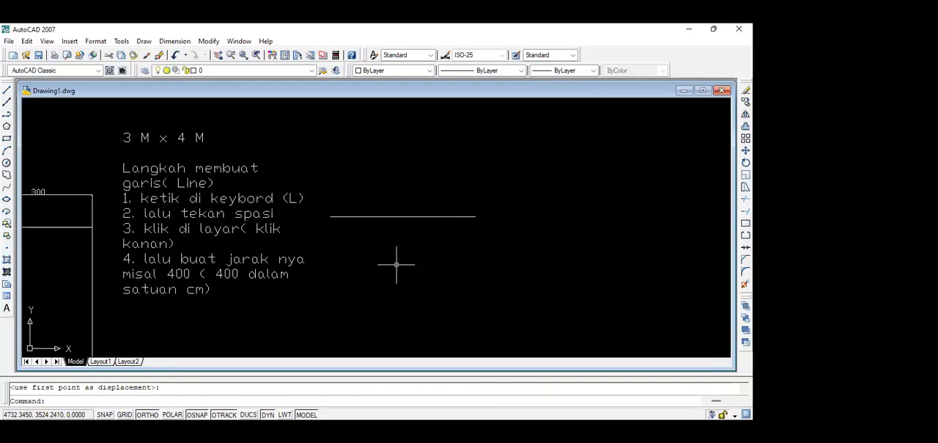
Change the font of the whole note text block to Times New Roman.
left_click(241, 229)
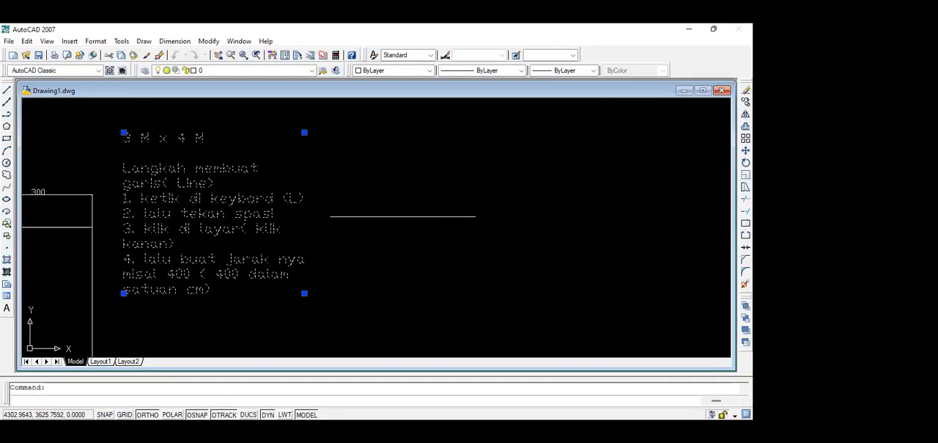
double_click(218, 288)
left_click_drag(217, 289, 121, 137)
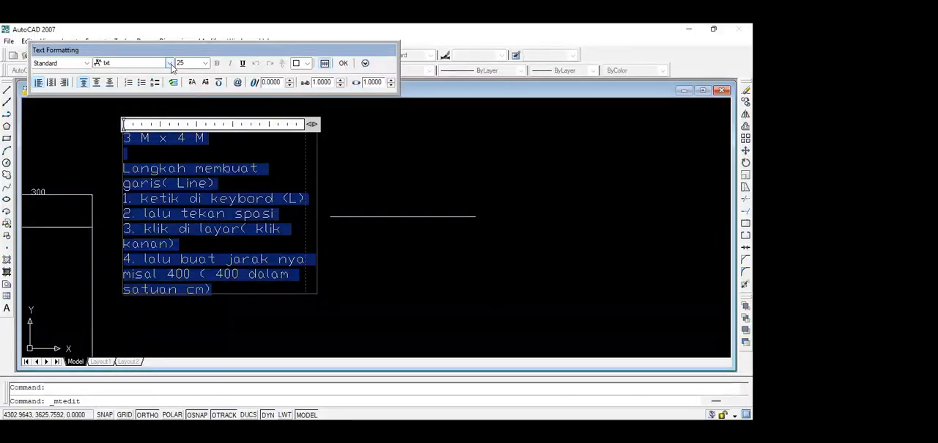
scroll(143, 115, "down", 4)
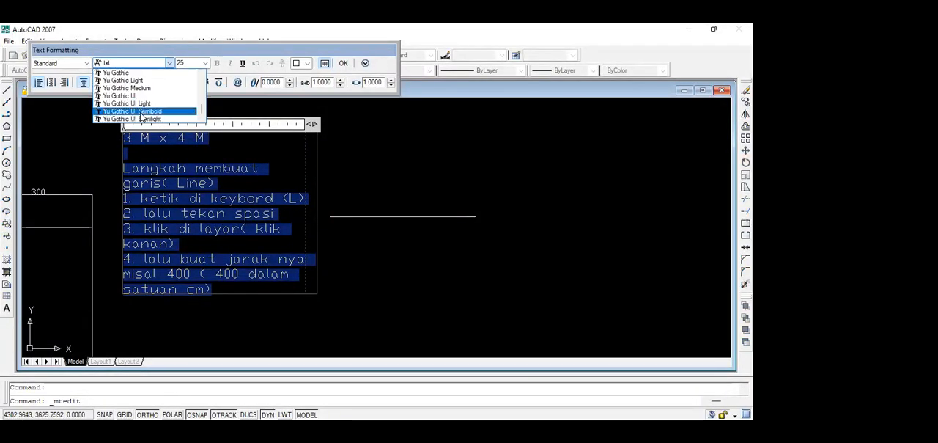
scroll(141, 115, "up", 6)
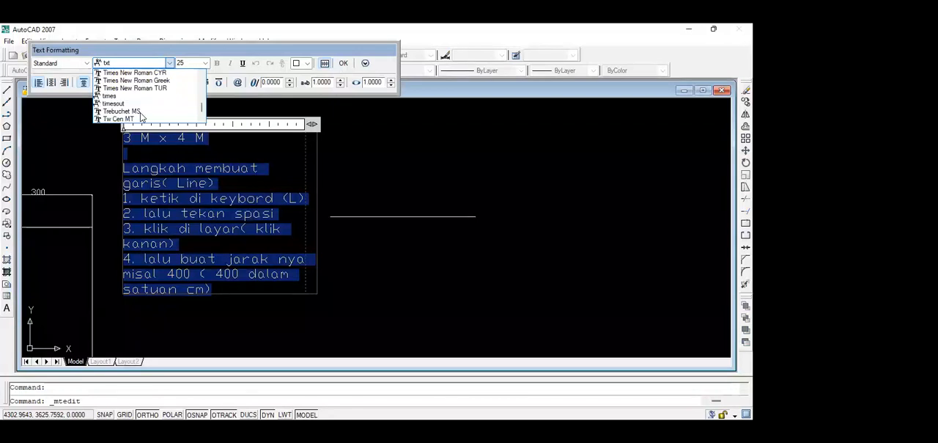
scroll(151, 86, "up", 1)
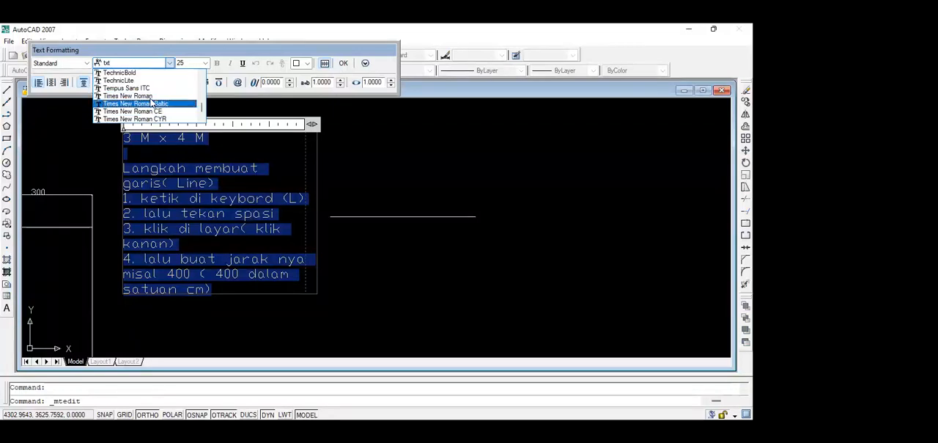
left_click(151, 98)
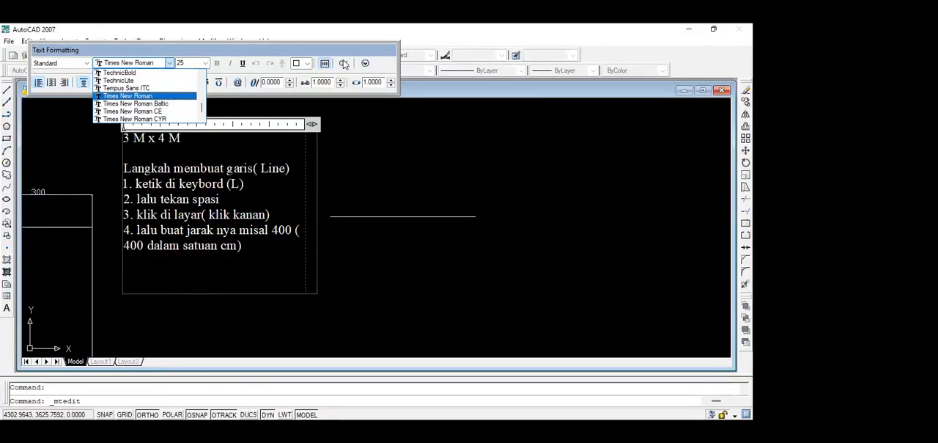
left_click(149, 98)
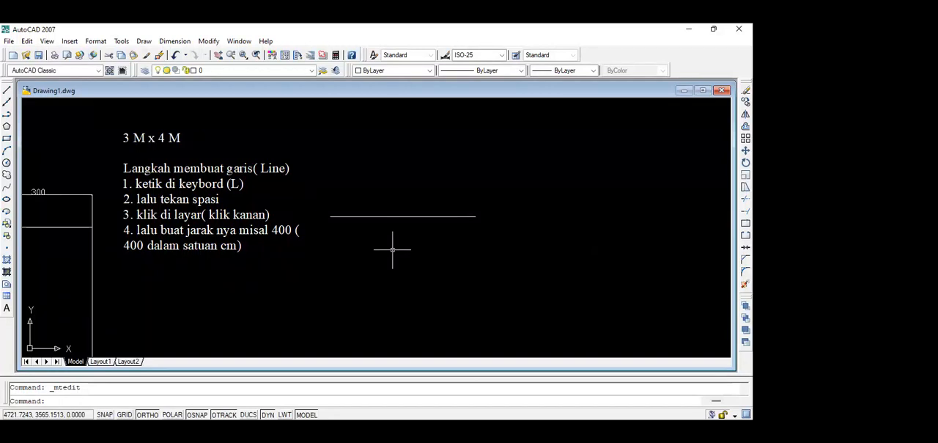
scroll(398, 224, "down", 6)
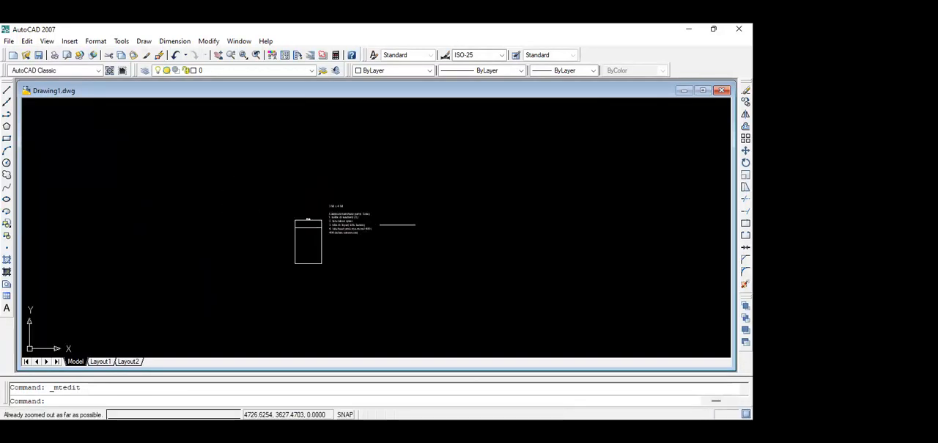
scroll(395, 225, "up", 8)
scroll(396, 225, "down", 4)
scroll(395, 227, "up", 5)
scroll(395, 227, "down", 6)
scroll(395, 228, "up", 3)
scroll(395, 227, "up", 2)
scroll(395, 227, "down", 2)
scroll(395, 227, "up", 2)
scroll(395, 227, "down", 2)
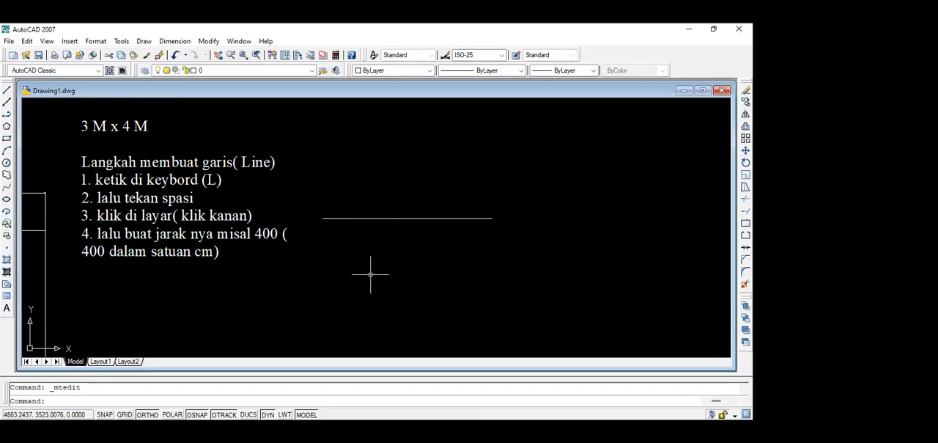
Draw a second horizontal line of 400 units to the right, below the existing horizontal line.
type("l")
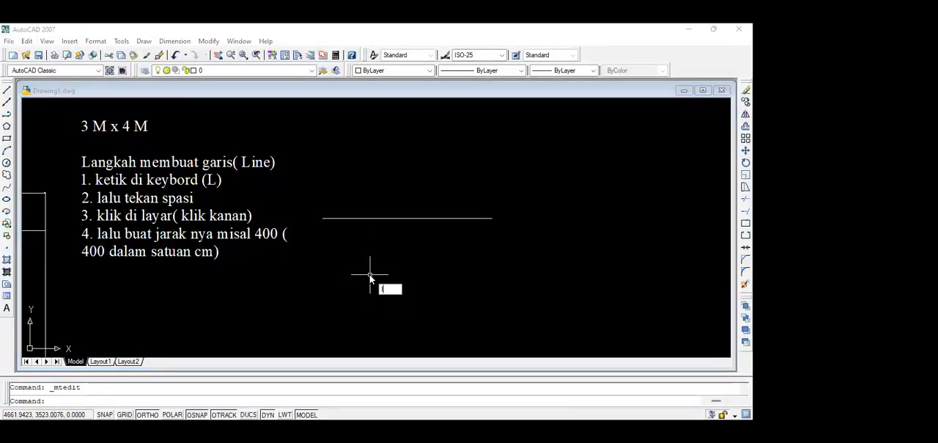
key("space")
left_click(374, 274)
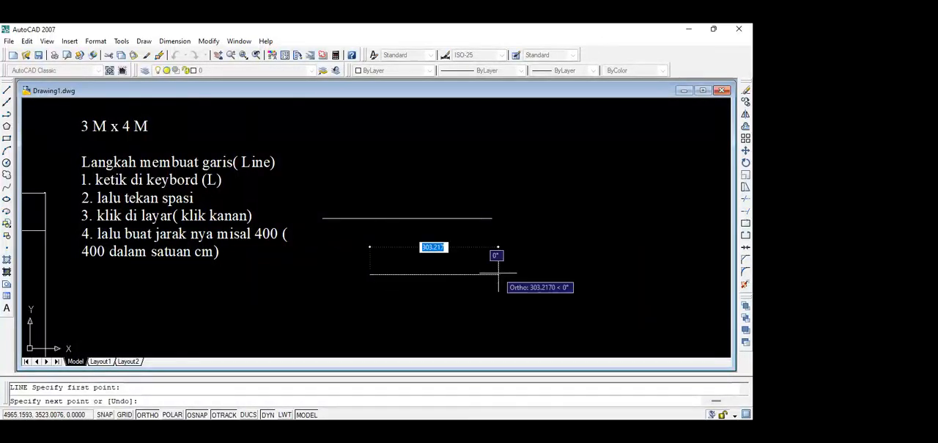
type("400")
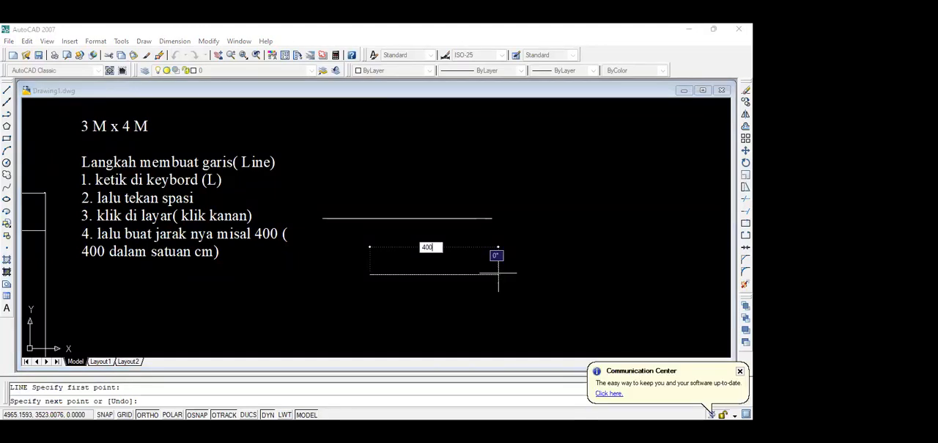
key("Return")
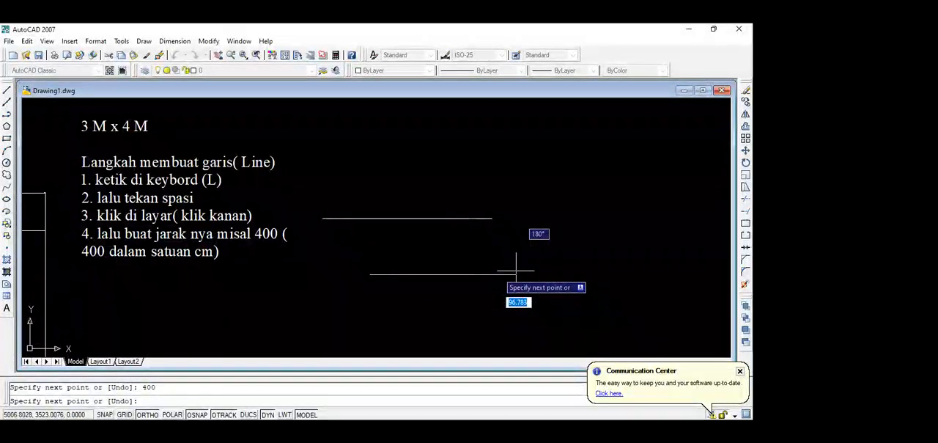
key("Escape")
Reopen the multiline note and add the fifth line "5. setelah jarak di buat tekan spasi" at its end.
left_click(215, 253)
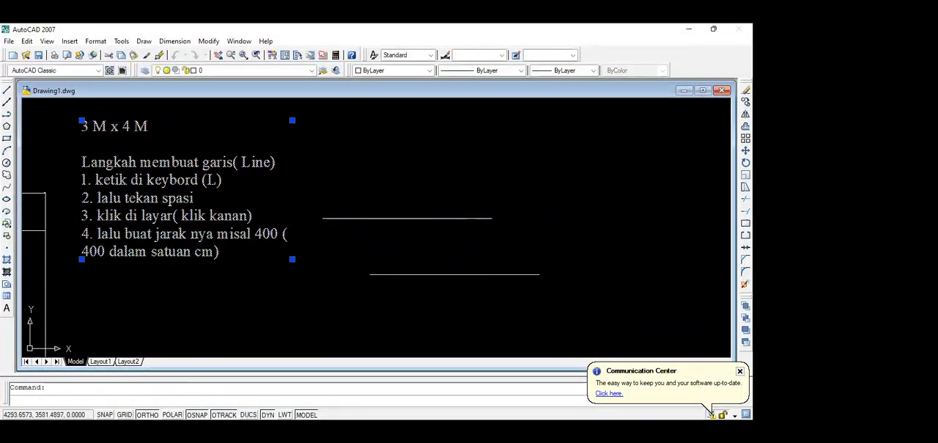
double_click(228, 253)
key("Return")
type("5. te")
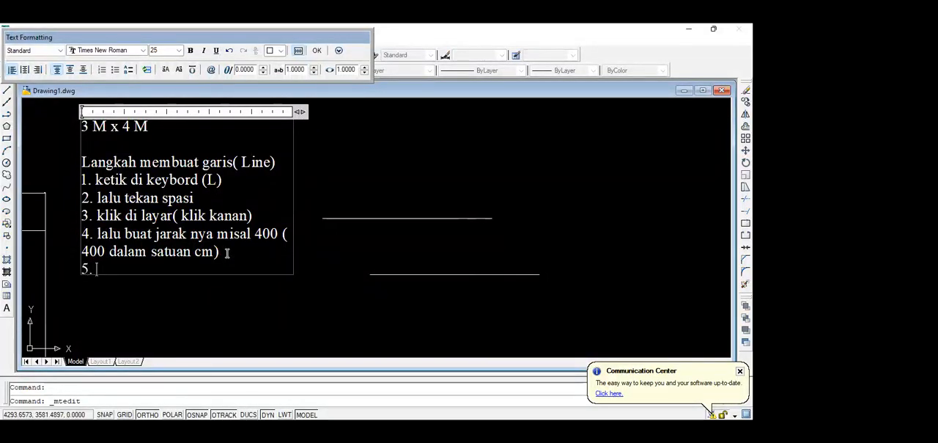
type("kan")
key("BackSpace")
key("BackSpace")
key("BackSpace")
key("BackSpace")
key("BackSpace")
key("BackSpace")
type("setelah ")
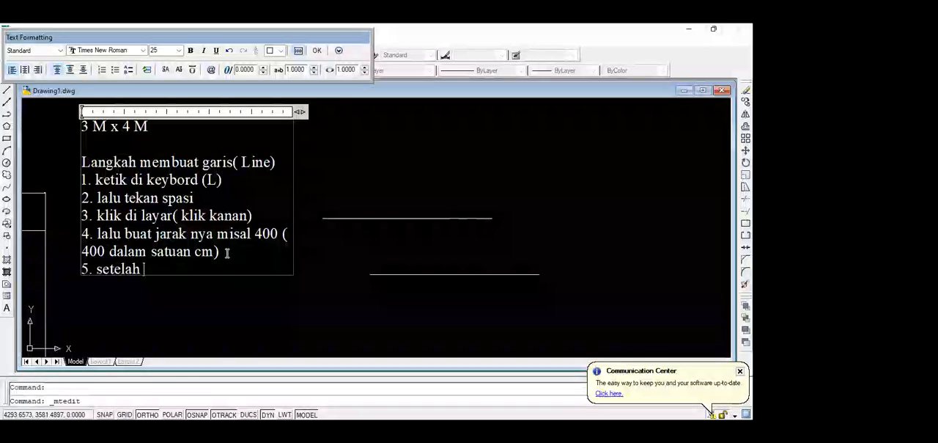
type("jarak di")
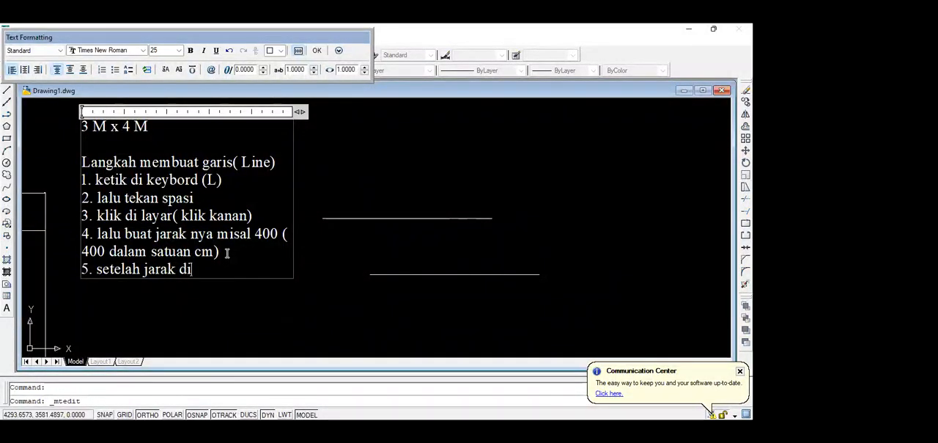
type(" buat tekan s")
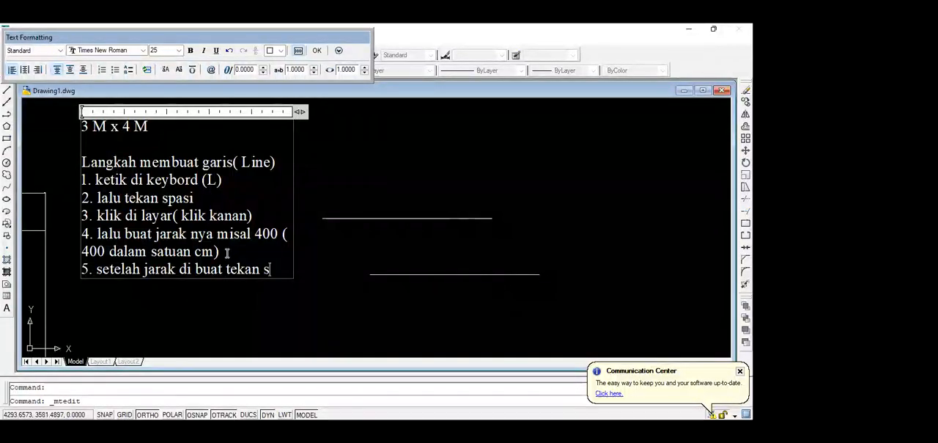
type("pasi")
Start a sixth line in the multiline note reading "6. lalu klik ESC di keybord".
key("Return")
type("untu")
key("BackSpace")
key("BackSpace")
key("BackSpace")
key("BackSpace")
type("6.")
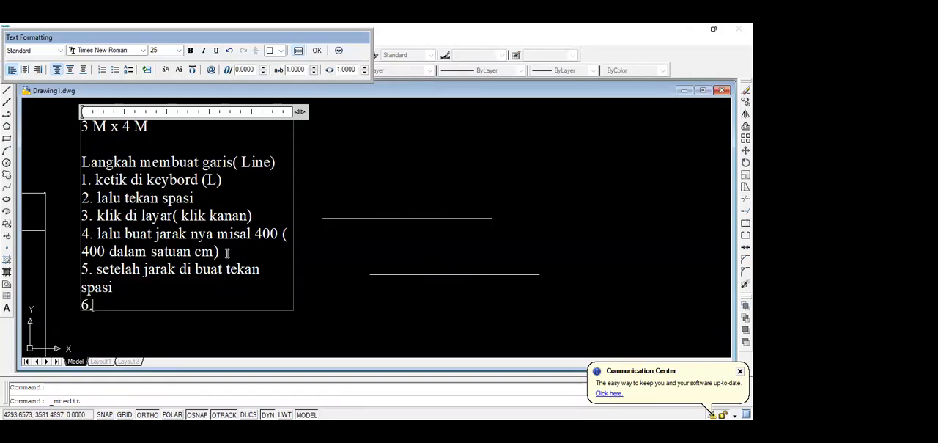
type(" lalu kel")
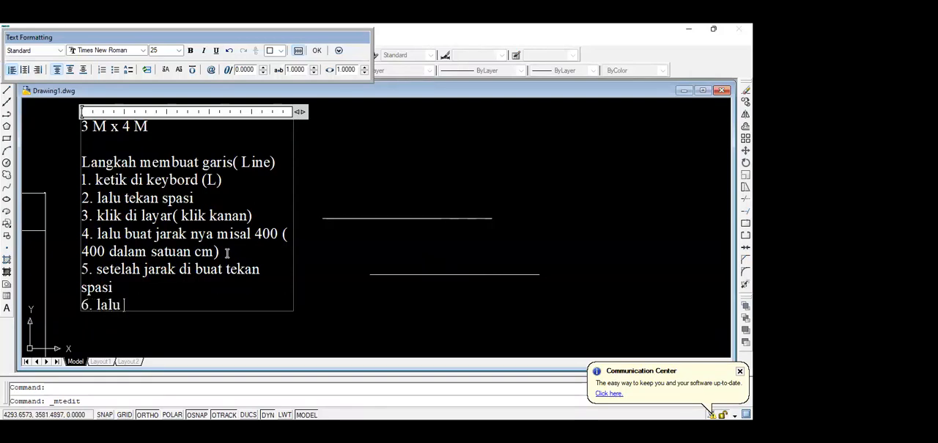
key("BackSpace")
key("BackSpace")
type("lik")
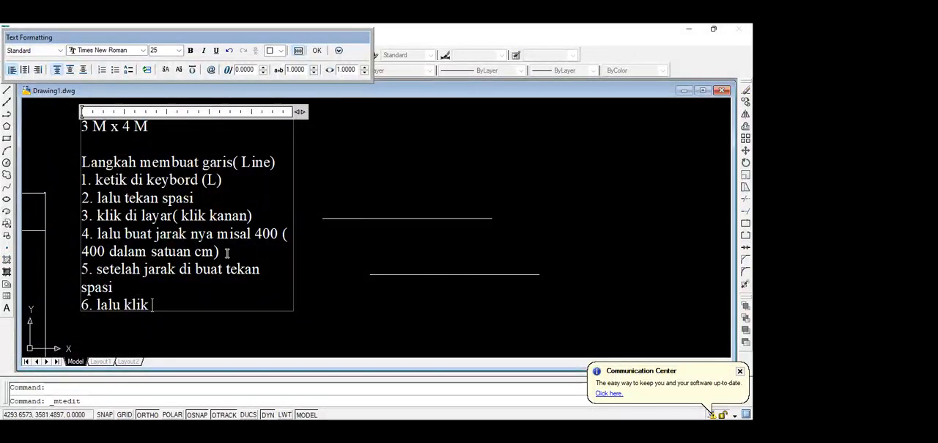
type("ES")
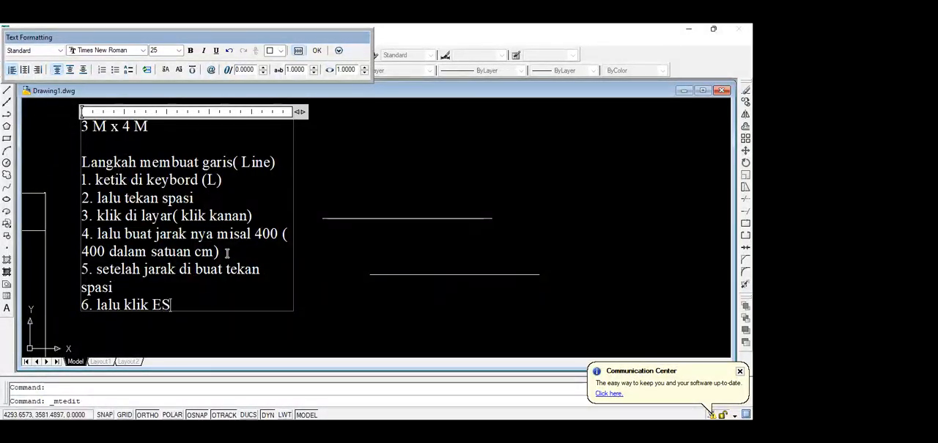
type("CM")
key("BackSpace")
type("di kes")
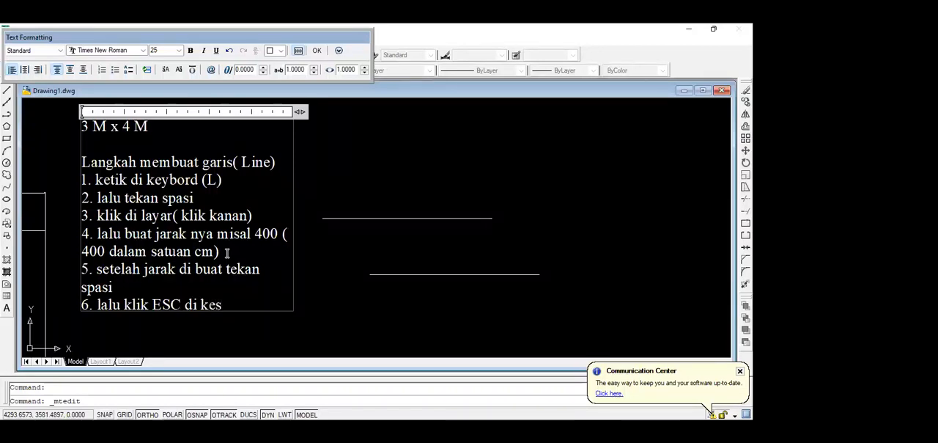
key("BackSpace")
type("ybord ")
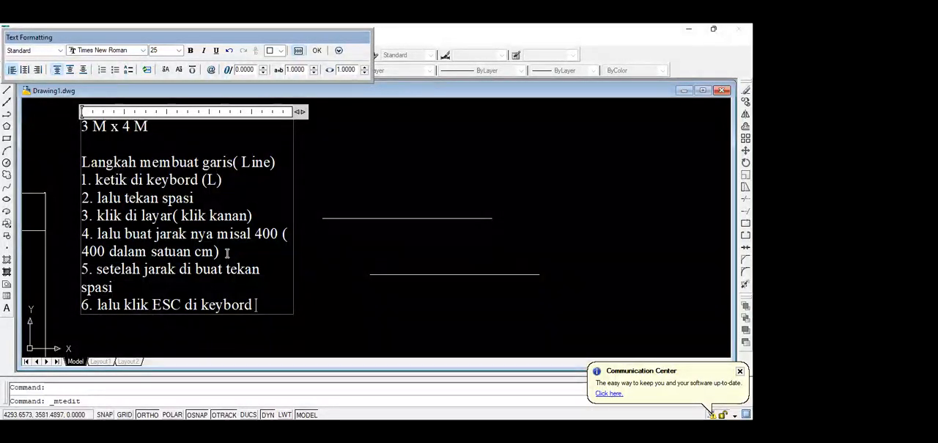
type("untuk meng")
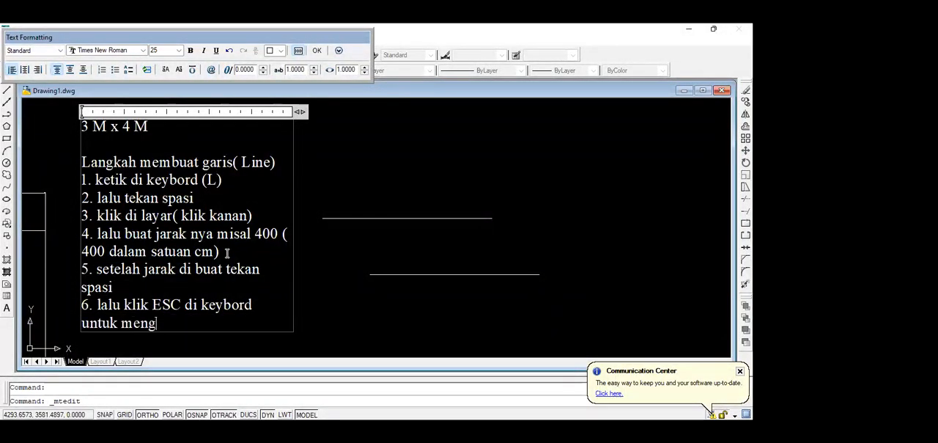
type("akhiri perintah ")
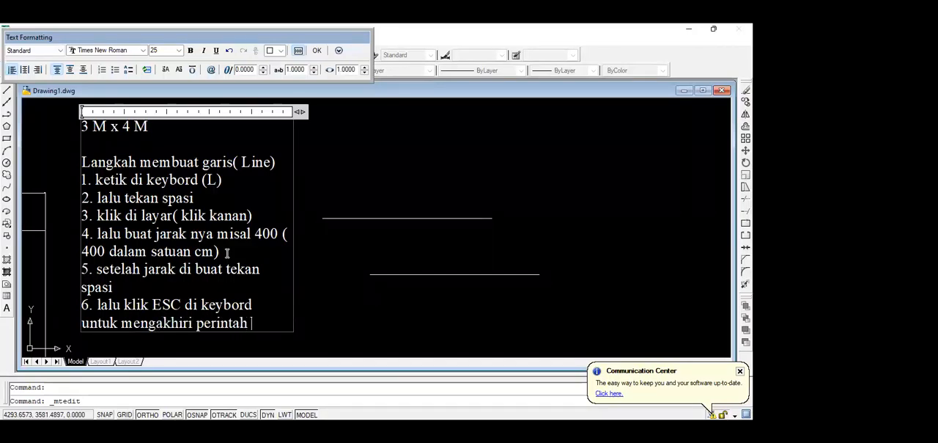
type("line")
Complete the sixth note line with "untuk mengakhiri perintah line" and finish editing the note.
left_click(371, 183)
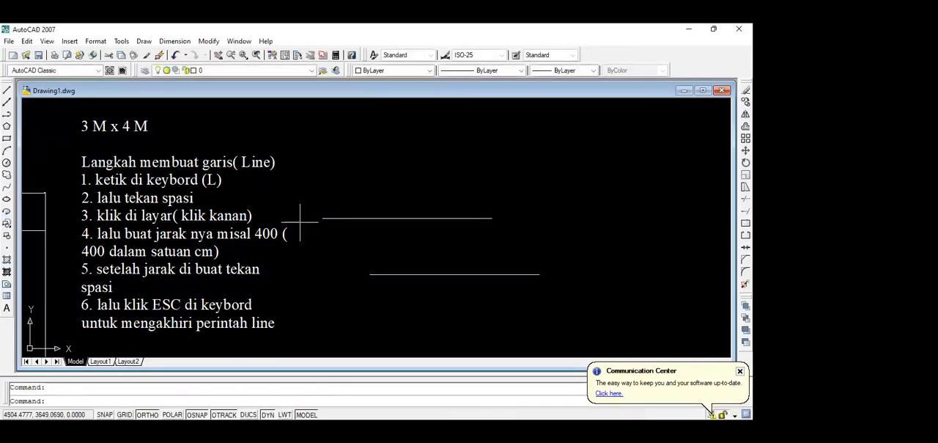
Erase the lower of the two horizontal lines.
left_click(430, 274)
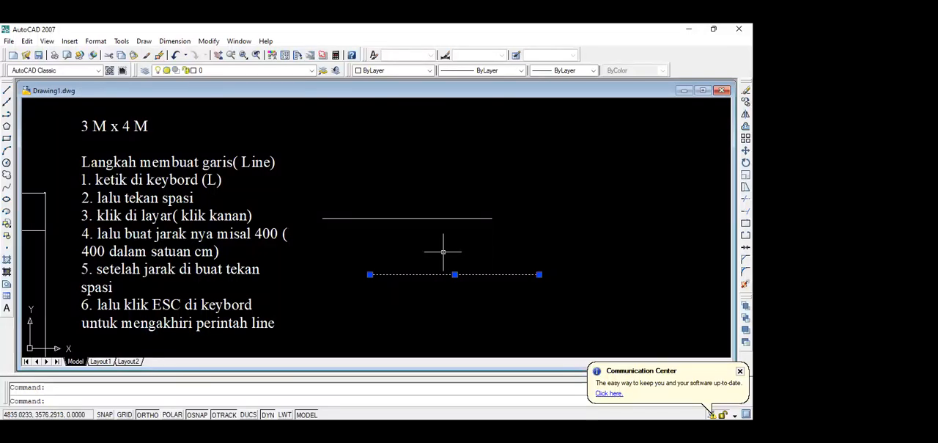
key("Delete")
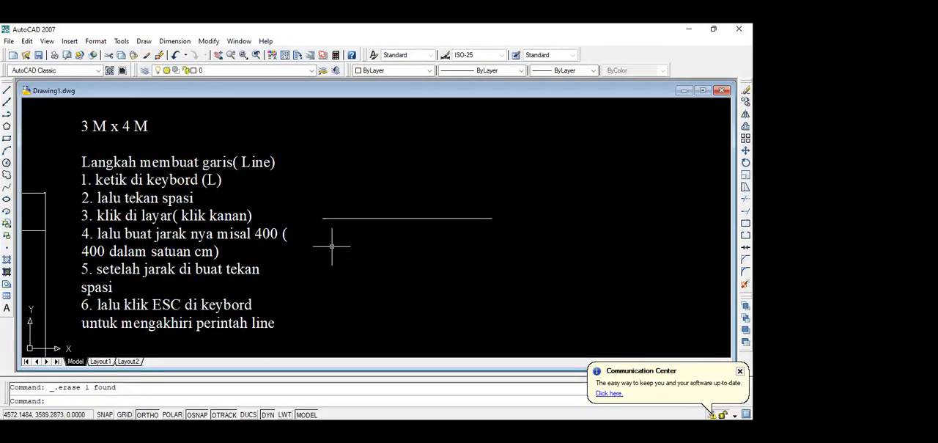
Draw a vertical line of 300 units downward from the left end of the horizontal line.
type("l")
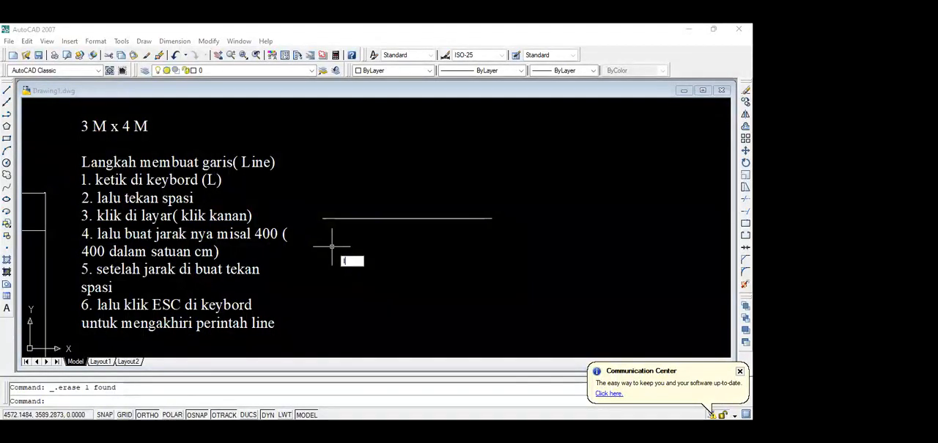
key("space")
left_click(322, 218)
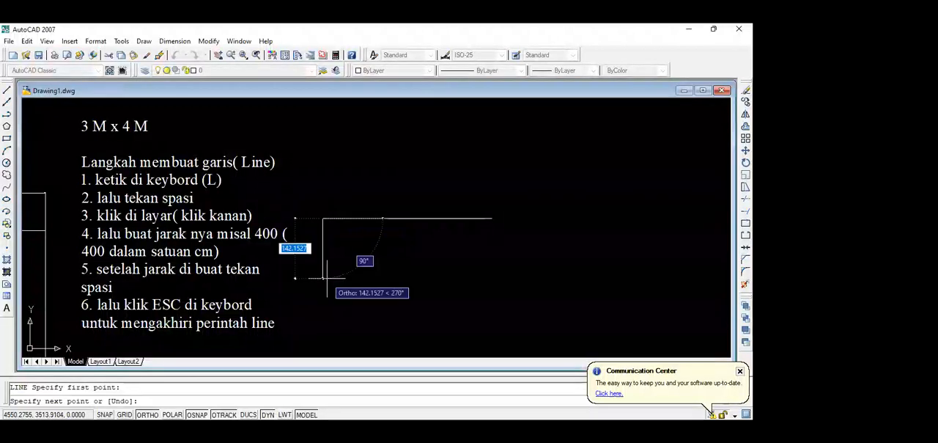
type("3")
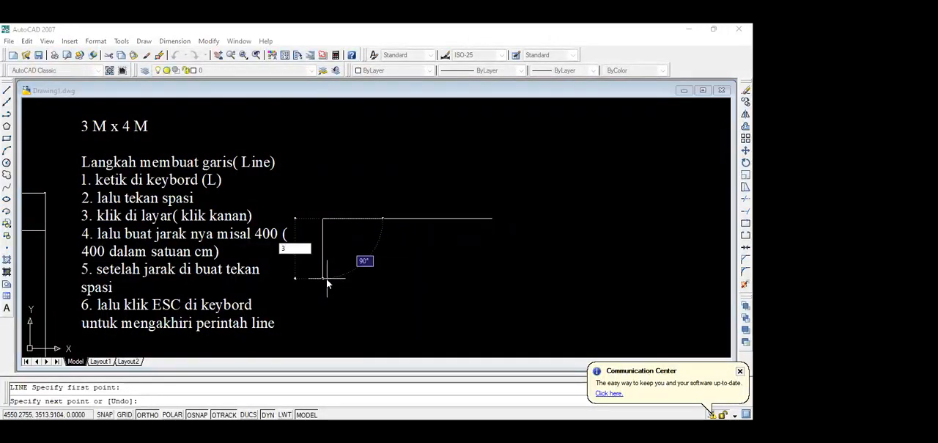
type("00")
key("Return")
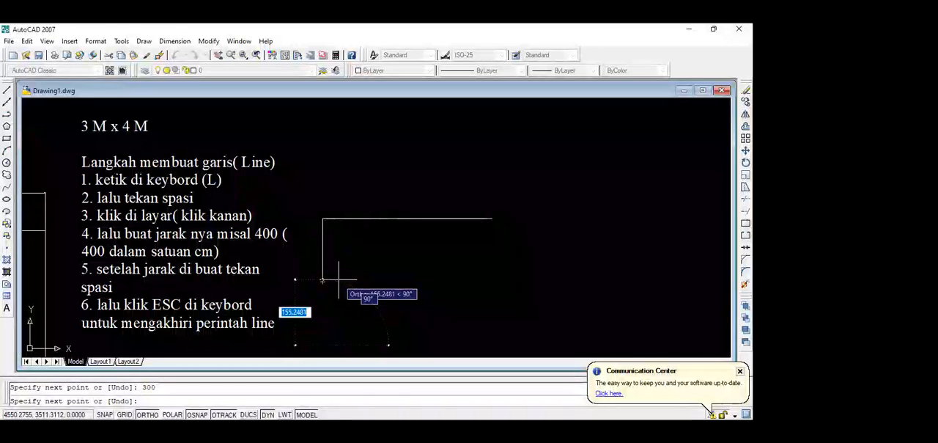
key("Escape")
scroll(350, 243, "down", 2)
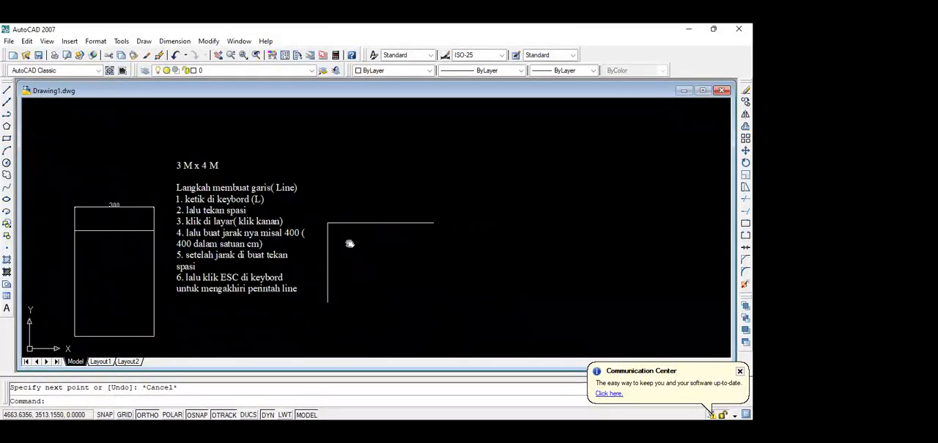
middle_click_drag(350, 243, 351, 244)
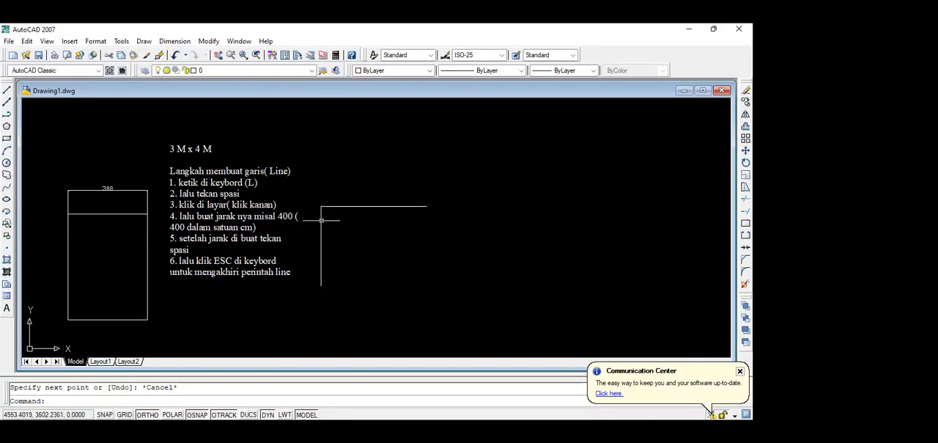
scroll(323, 205, "up", 5)
scroll(307, 198, "down", 2)
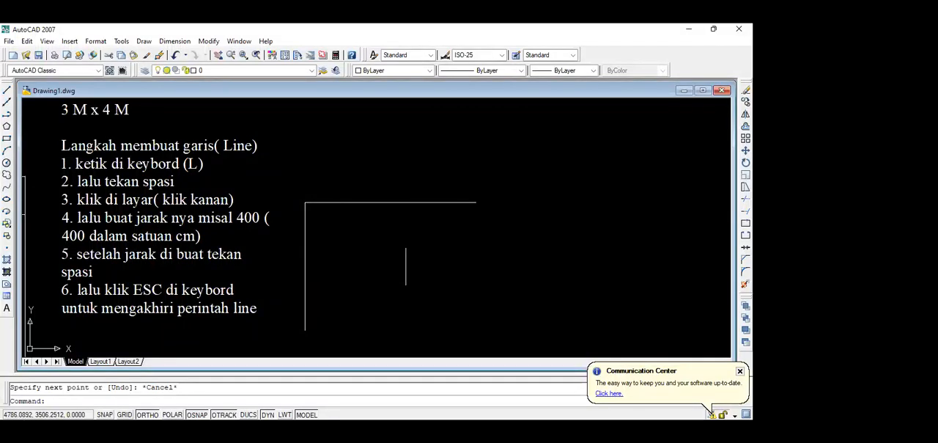
left_click(405, 266)
key("Escape")
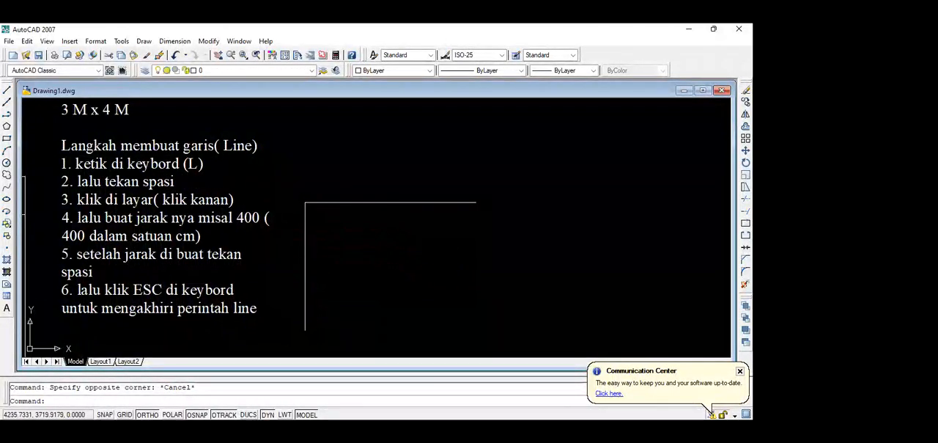
Copy the whole multiline note and place the duplicate directly below the original.
left_click(158, 199)
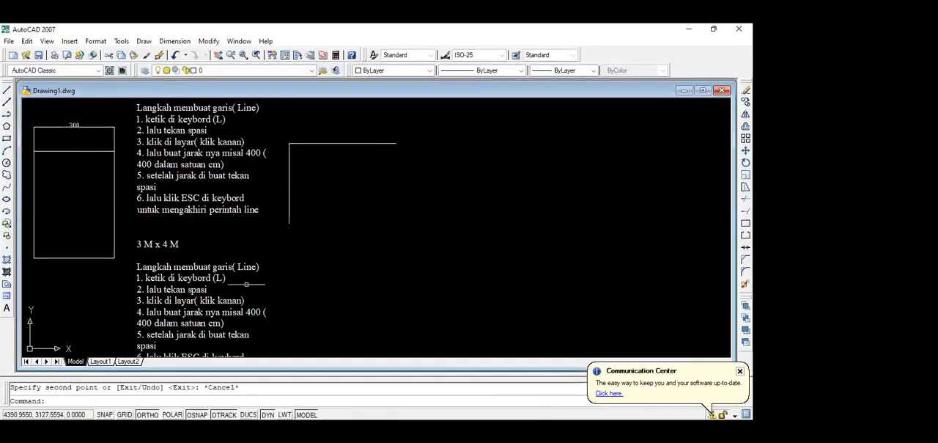
scroll(246, 264, "up", 3)
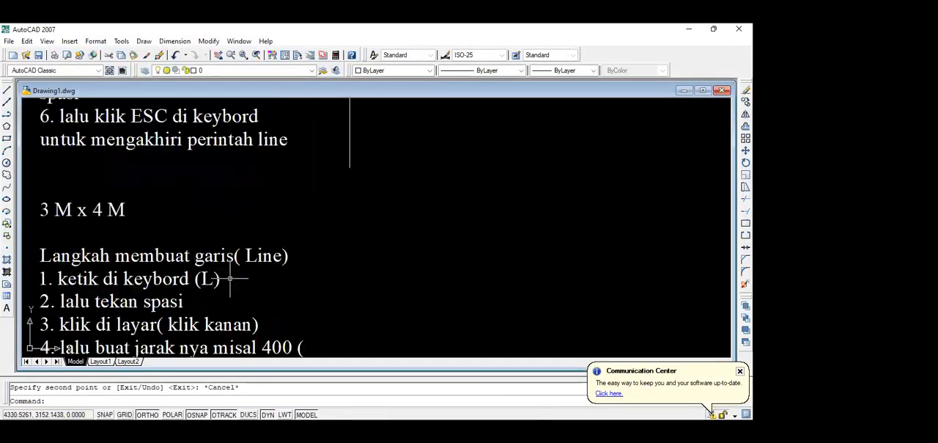
mouse_move(247, 264)
middle_mouse_down()
mouse_move(314, 201)
mouse_move(296, 163)
middle_mouse_up()
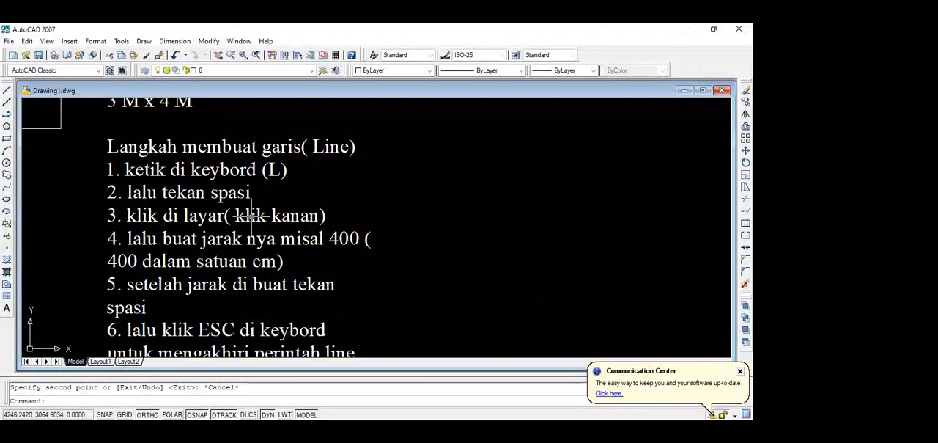
Erase the vertical line under the left end of the horizontal line.
scroll(250, 215, "down", 5)
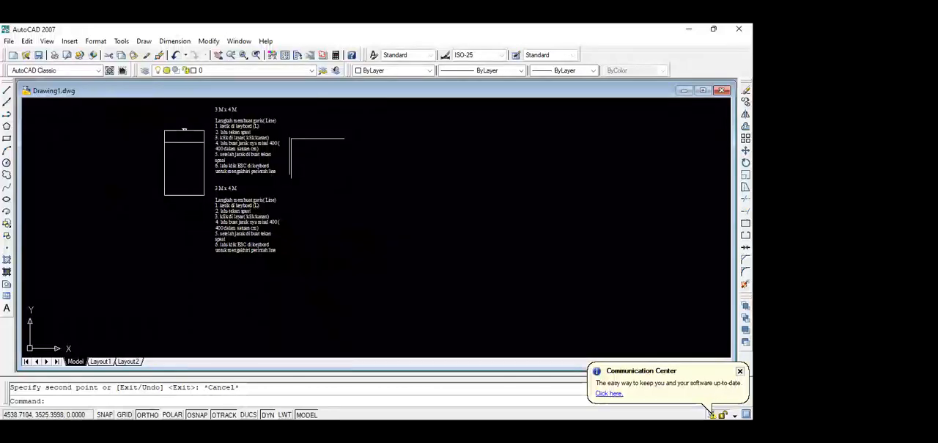
scroll(290, 155, "up", 6)
scroll(306, 149, "down", 4)
middle_click_drag(307, 147, 235, 212)
scroll(233, 204, "up", 3)
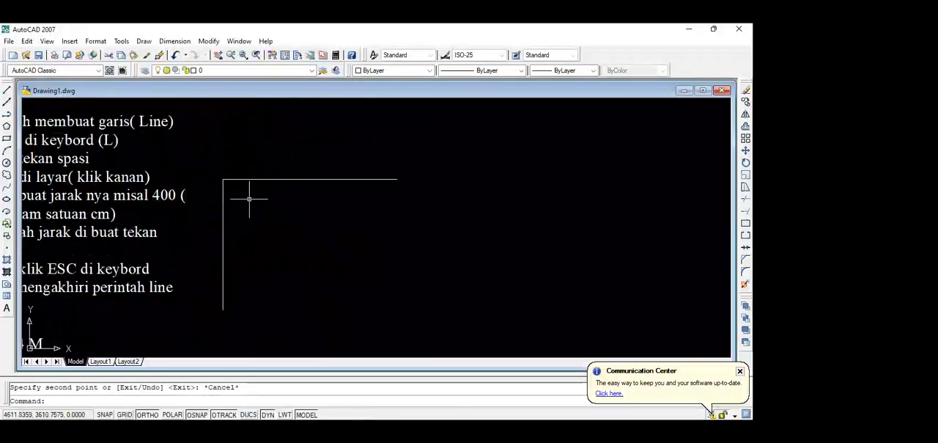
left_click(223, 193)
key("Delete")
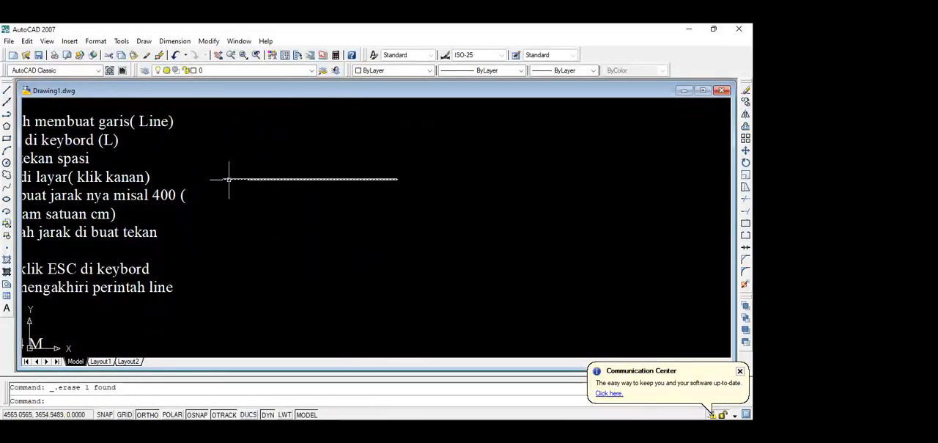
scroll(209, 182, "up", 5)
left_click(214, 178)
scroll(214, 179, "down", 4)
key("Escape")
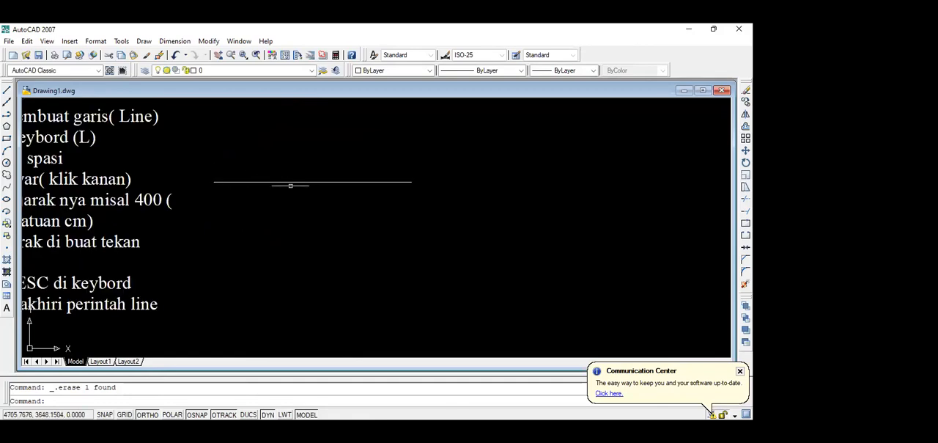
In the lower copy of the note, change the third line to "3. klik di salah satu ujung garis ( klik kanan)".
scroll(259, 178, "down", 7)
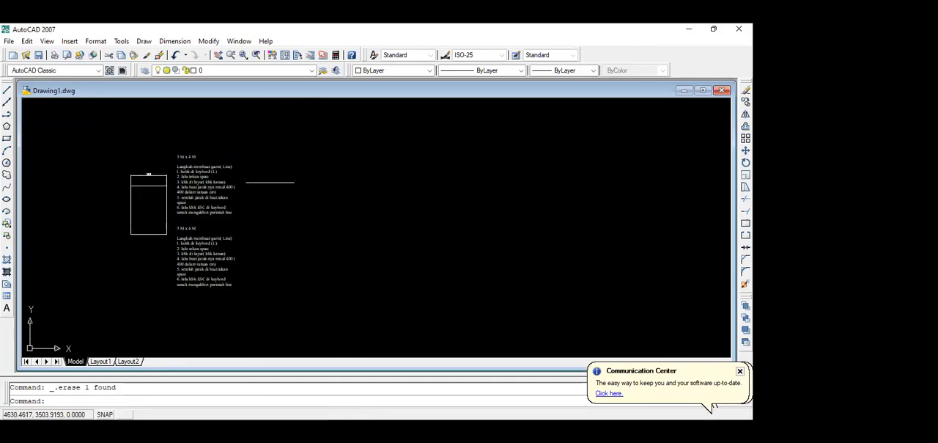
scroll(200, 242, "up", 4)
scroll(183, 159, "up", 1)
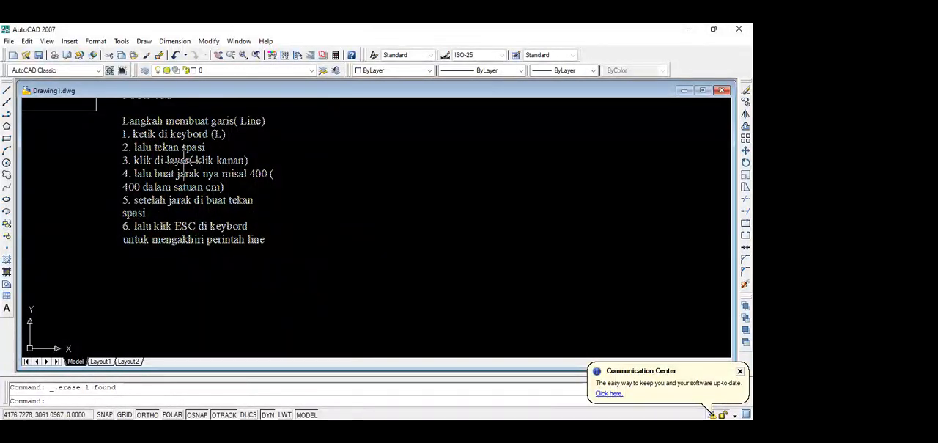
double_click(183, 160)
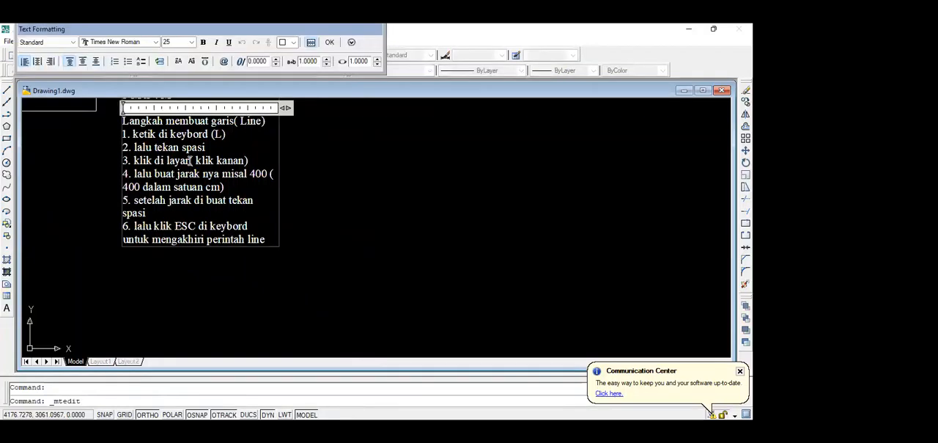
key("BackSpace")
key("BackSpace")
key("BackSpace")
key("BackSpace")
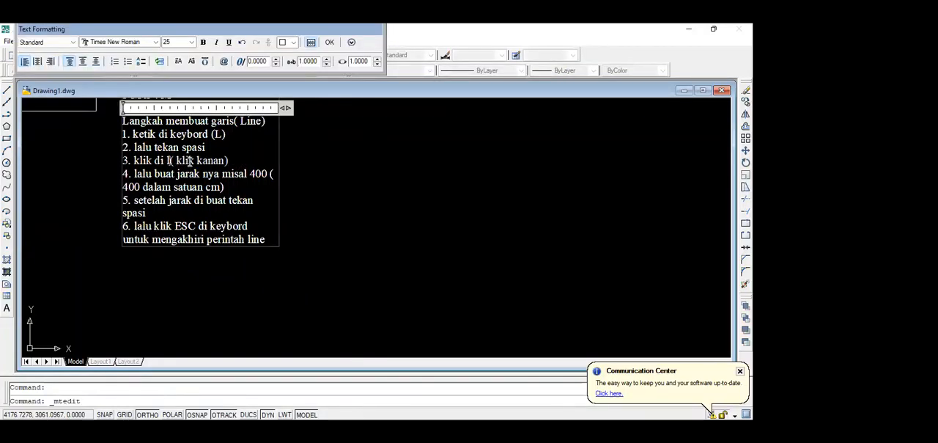
key("BackSpace")
type("salah")
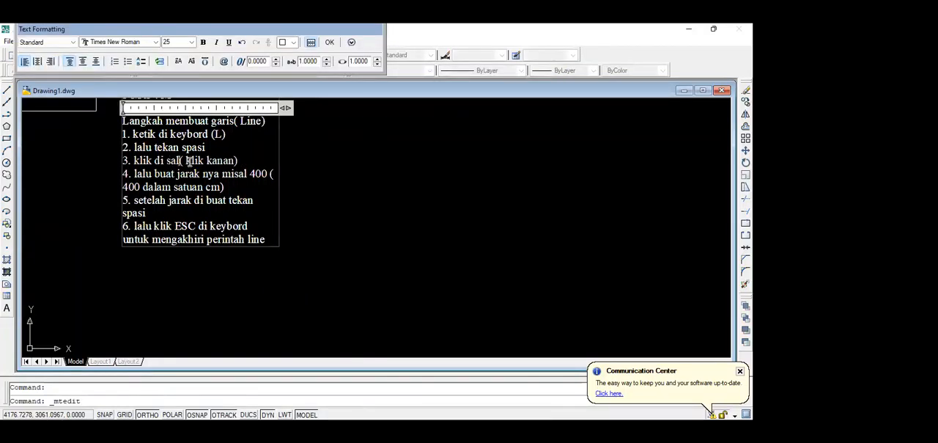
type(" satu ")
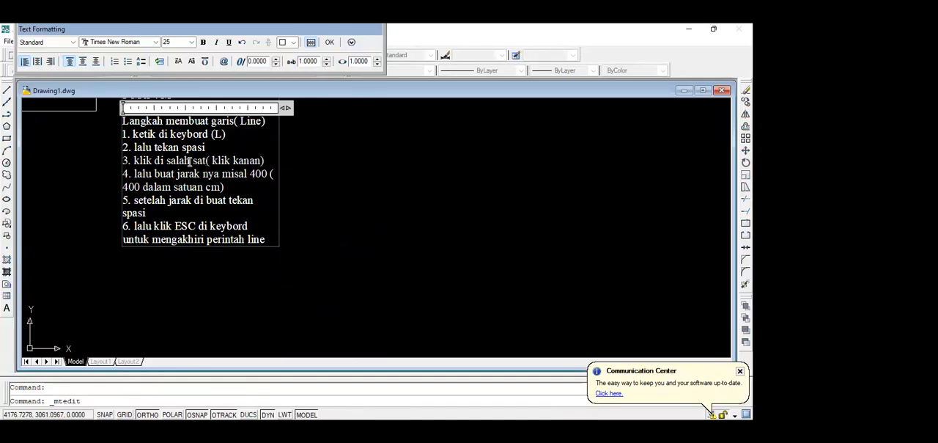
type("ujung ga")
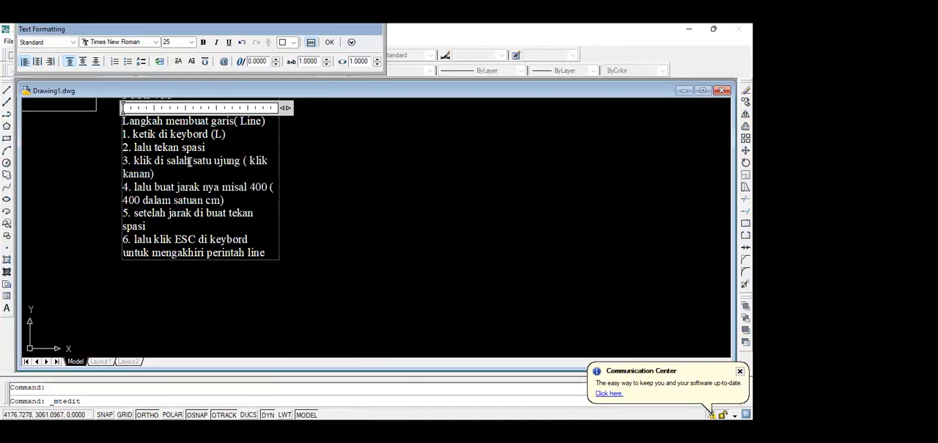
type("ris")
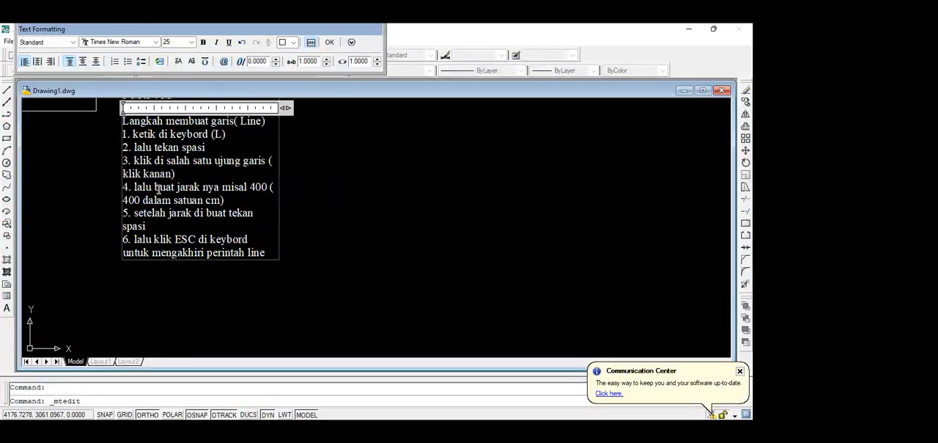
In the lower note, change the fourth line to "4. lalu buat jarak nya 300 ( 300 dalam satuan cm)" and finish editing.
left_click(256, 187)
key("BackSpace")
key("BackSpace")
key("BackSpace")
key("BackSpace")
key("BackSpace")
key("BackSpace")
key("BackSpace")
type("300 (")
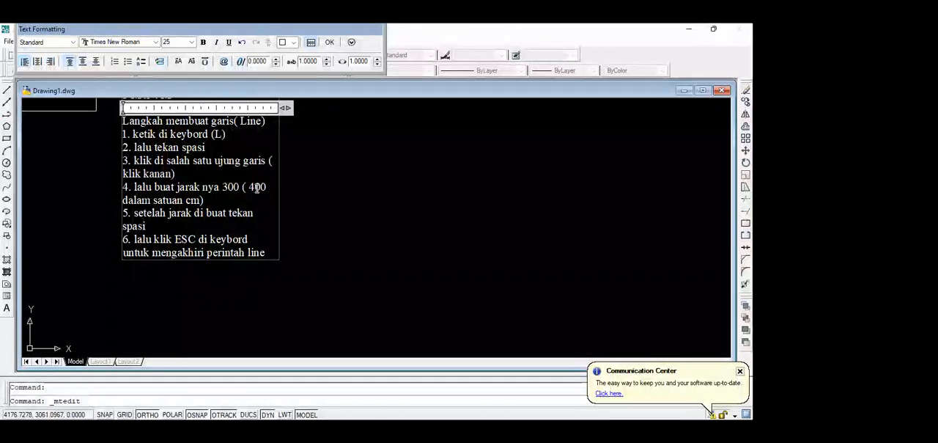
left_click(257, 188)
key("BackSpace")
type("3")
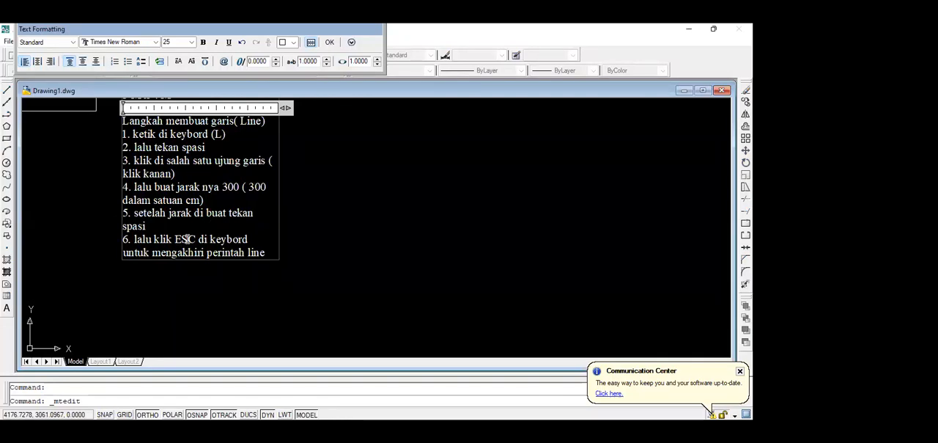
left_click(330, 42)
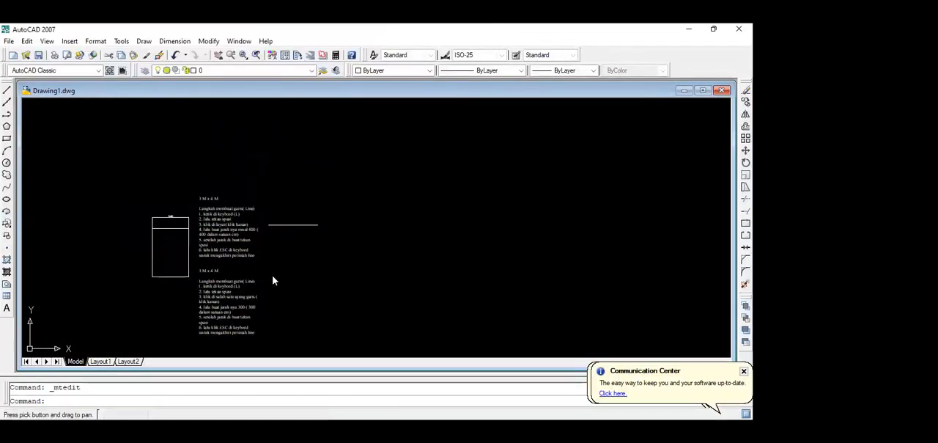
Move the horizontal line down so that it sits beside the lower note.
scroll(272, 278, "up", 3)
scroll(246, 184, "down", 2)
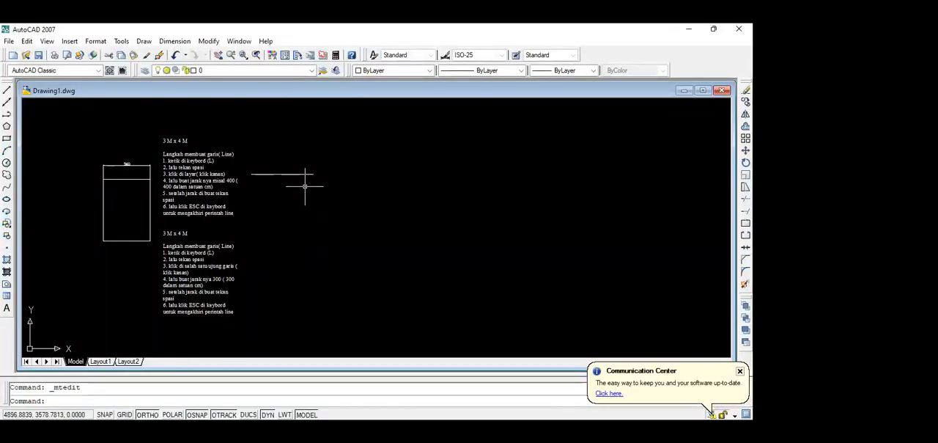
scroll(305, 186, "up", 3)
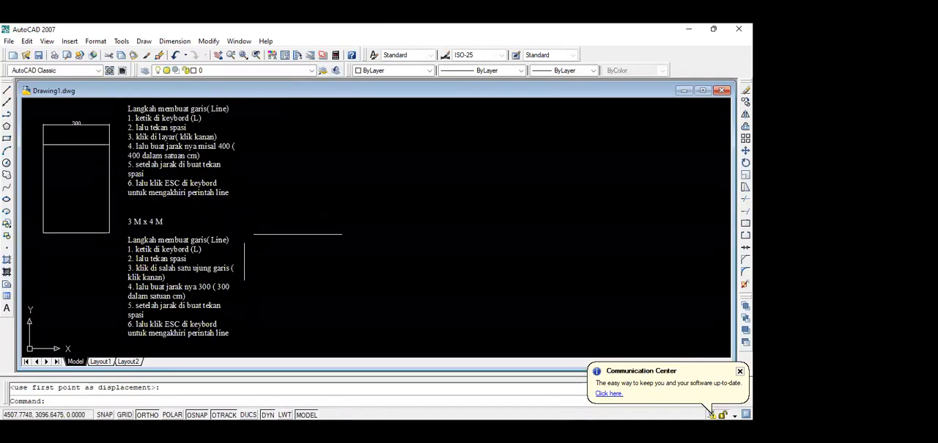
Draw a vertical line of 300 units downward from the left endpoint of the horizontal line beside the lower note.
middle_click_drag(254, 259, 255, 189)
scroll(220, 183, "down", 2)
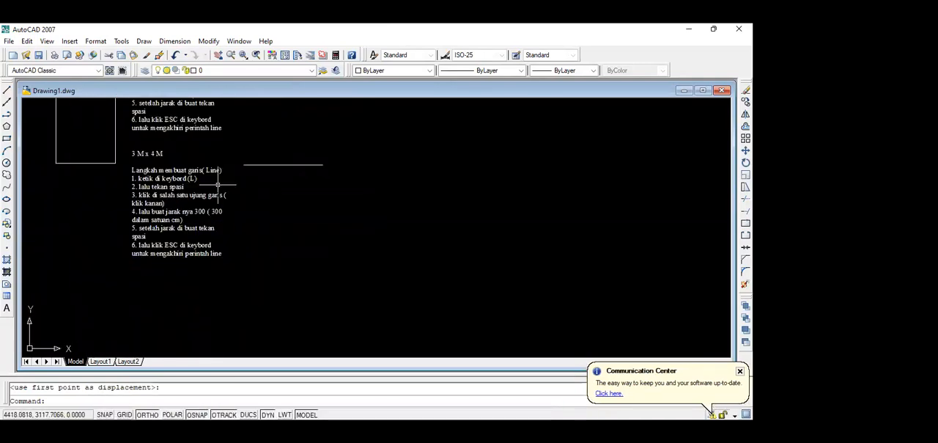
scroll(256, 185, "up", 3)
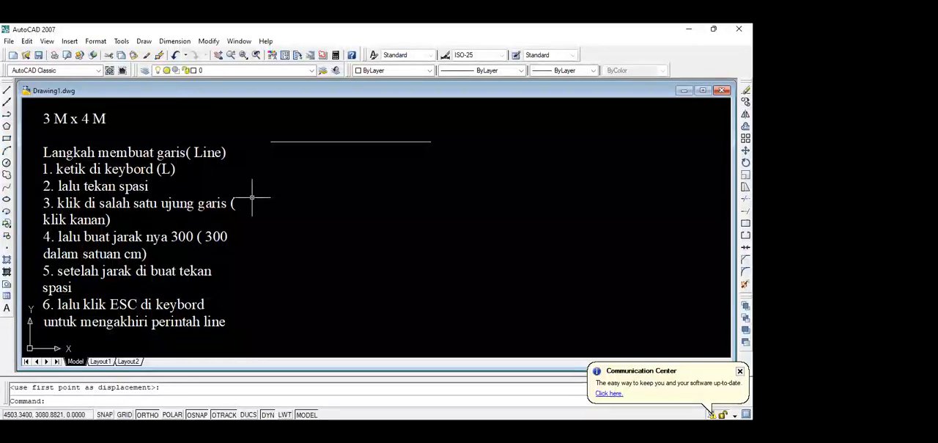
type("l")
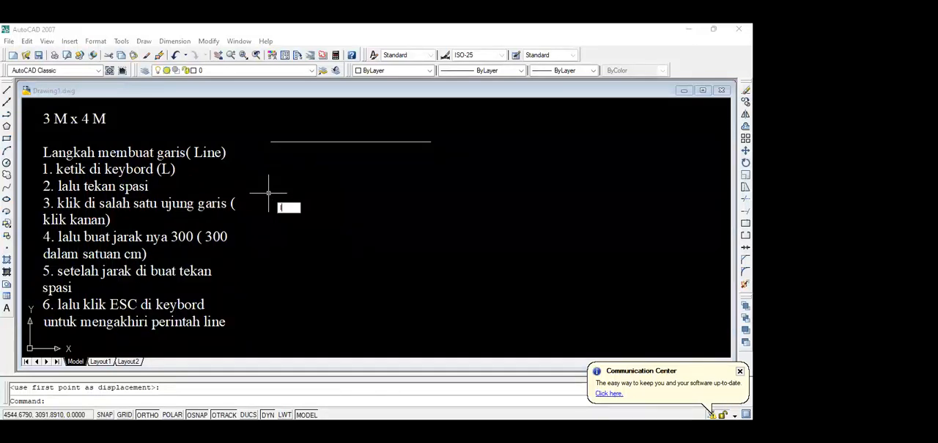
key("space")
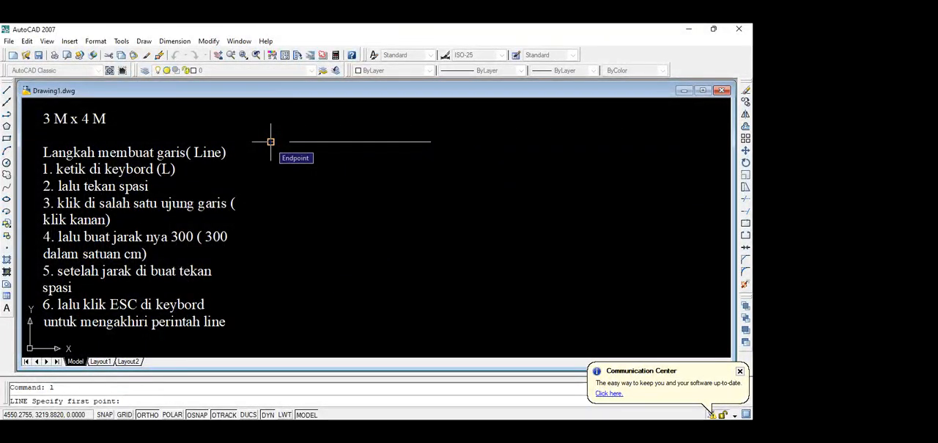
left_click(271, 141)
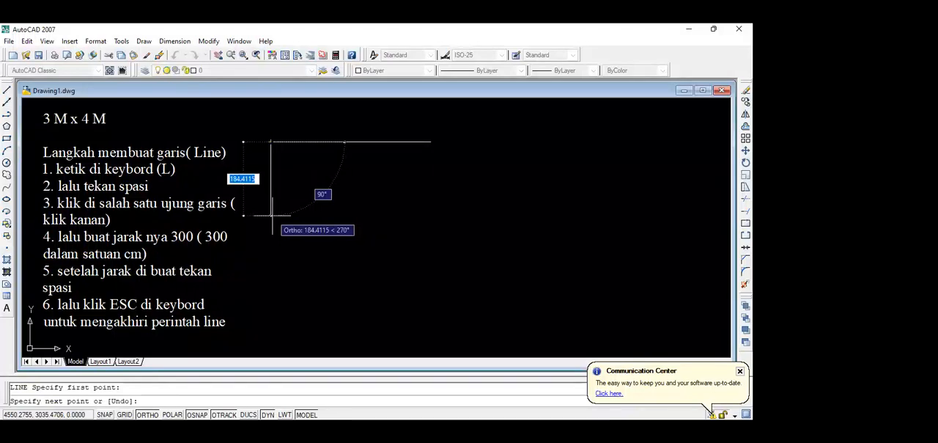
type("300")
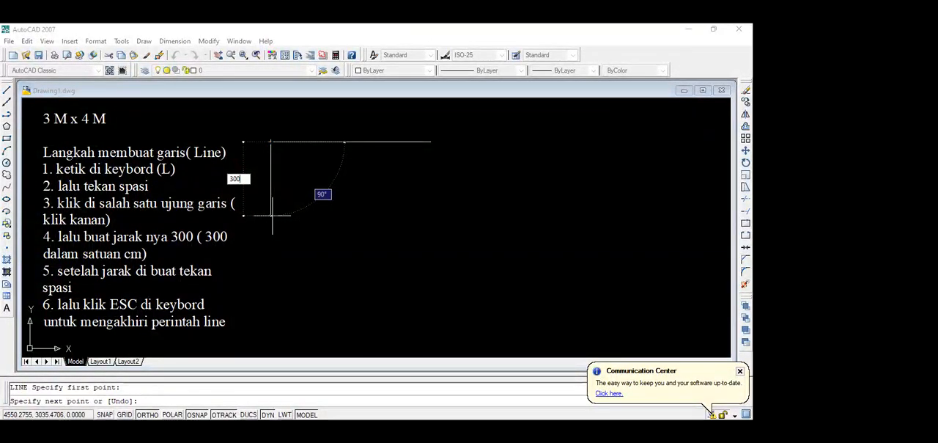
key("space")
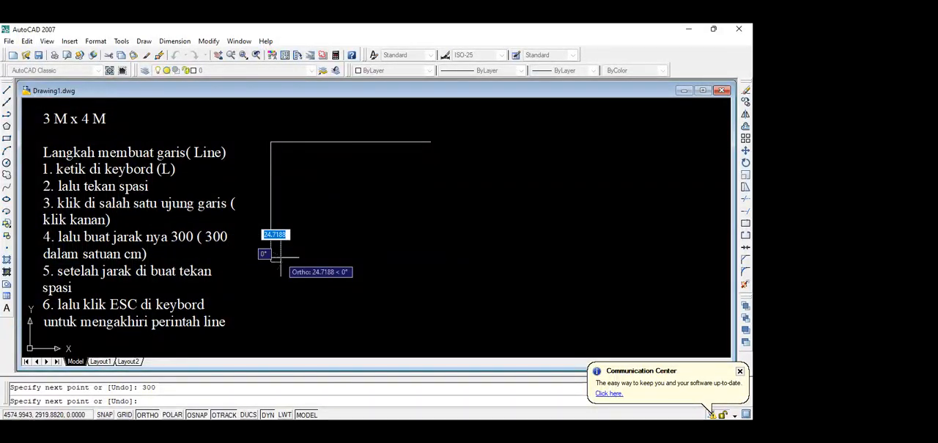
key("Escape")
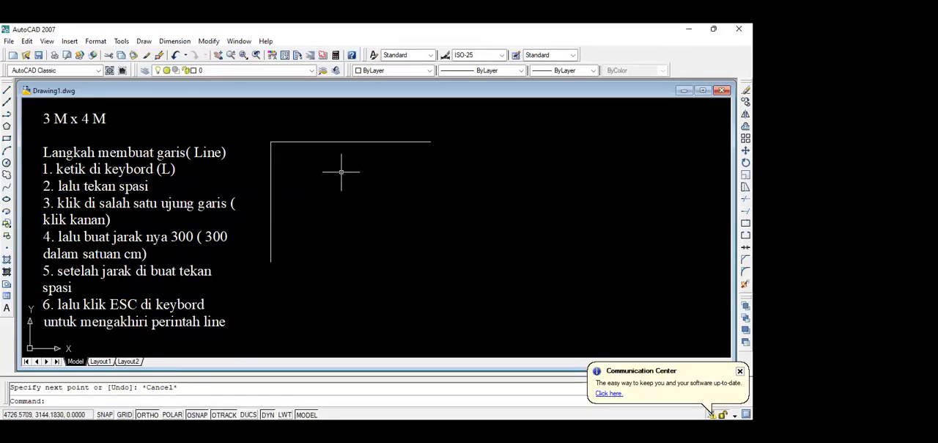
scroll(355, 202, "down", 2)
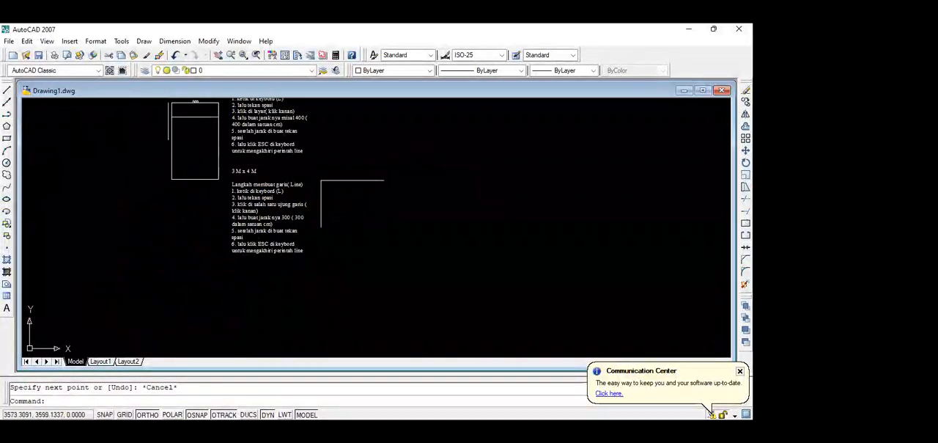
scroll(174, 117, "up", 4)
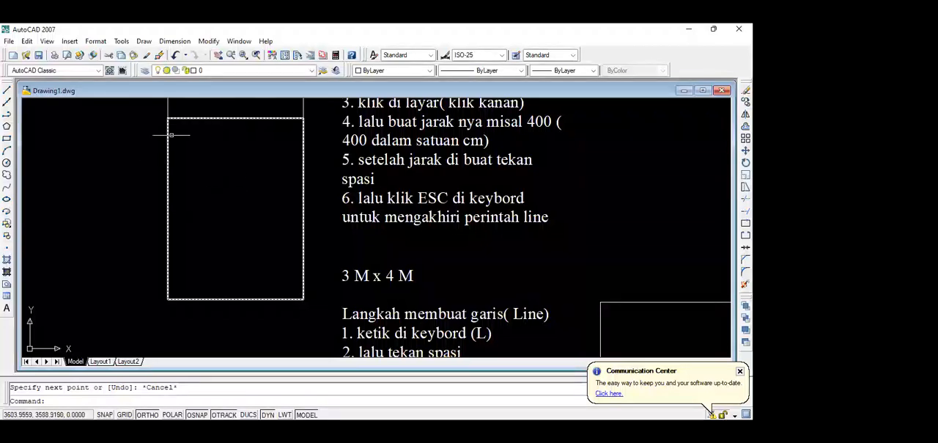
scroll(183, 156, "down", 3)
scroll(340, 240, "up", 4)
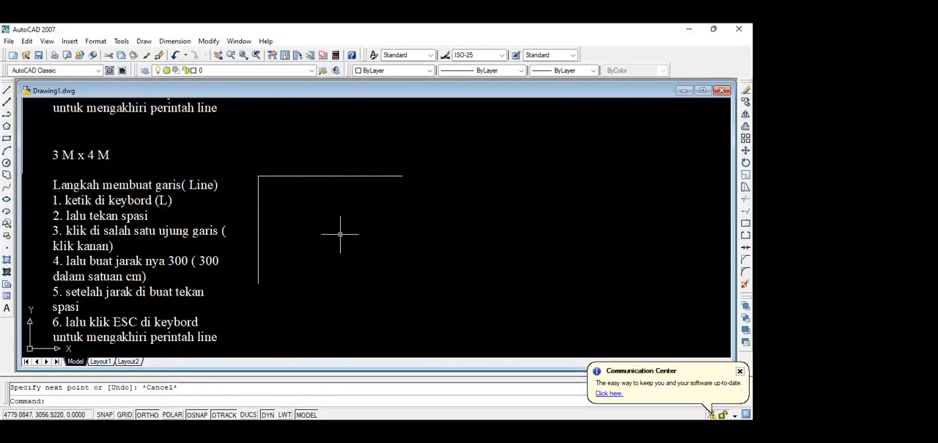
left_click(301, 211)
left_click(247, 167)
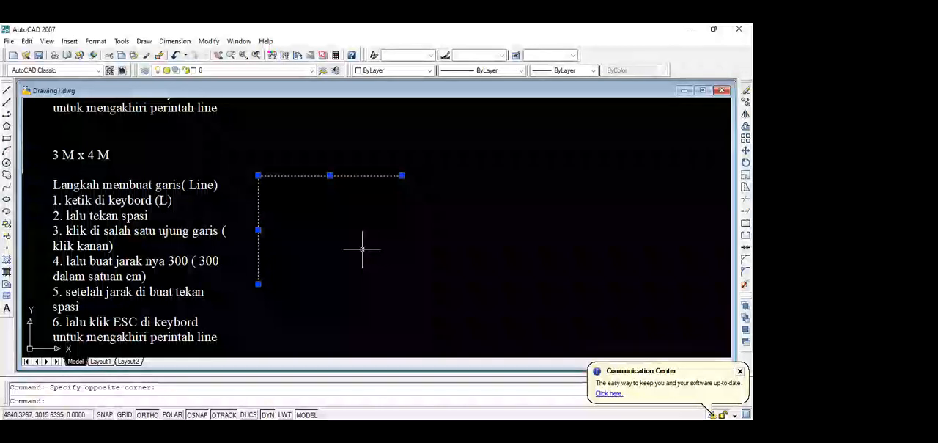
key("Escape")
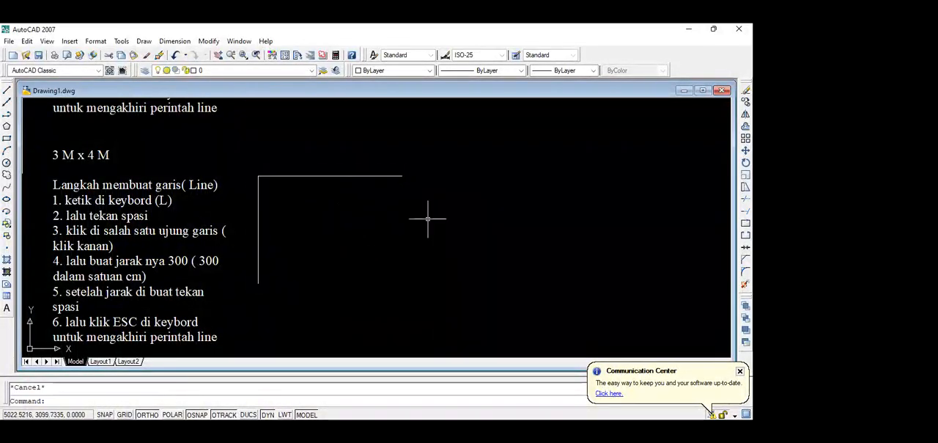
Copy the lower multiline note and place the duplicate to the right of the two connected lines.
left_click(162, 186)
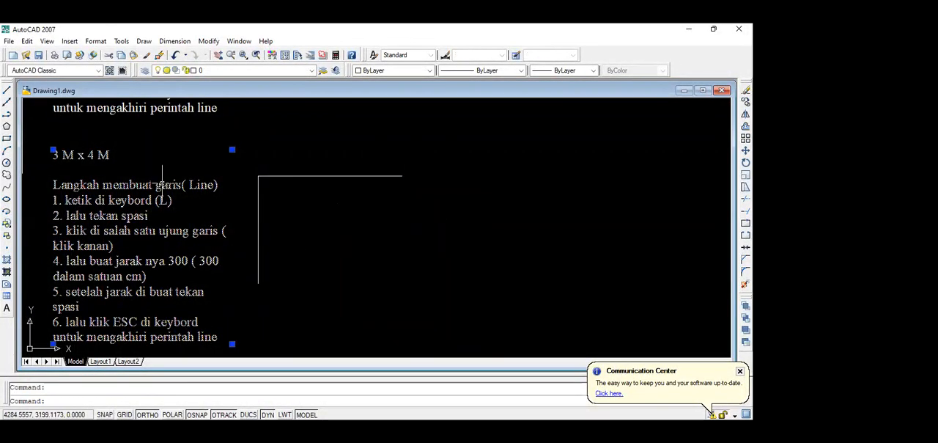
type("co")
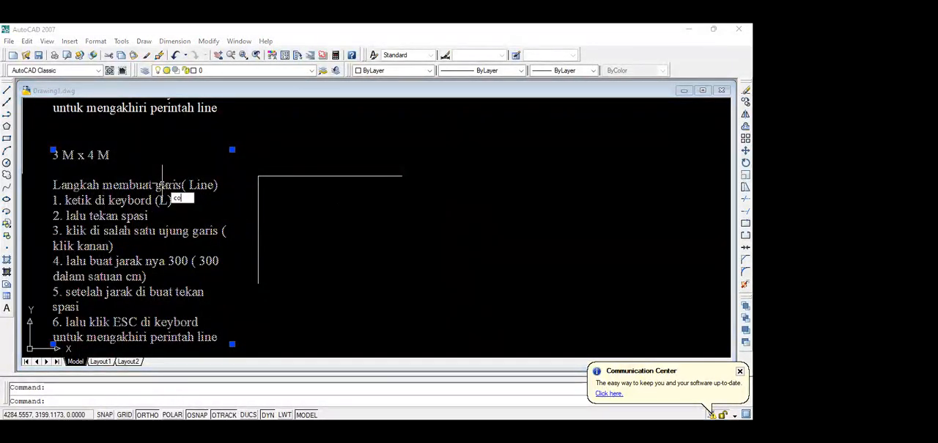
key("space")
left_click(162, 186)
middle_click_drag(663, 192, 522, 187)
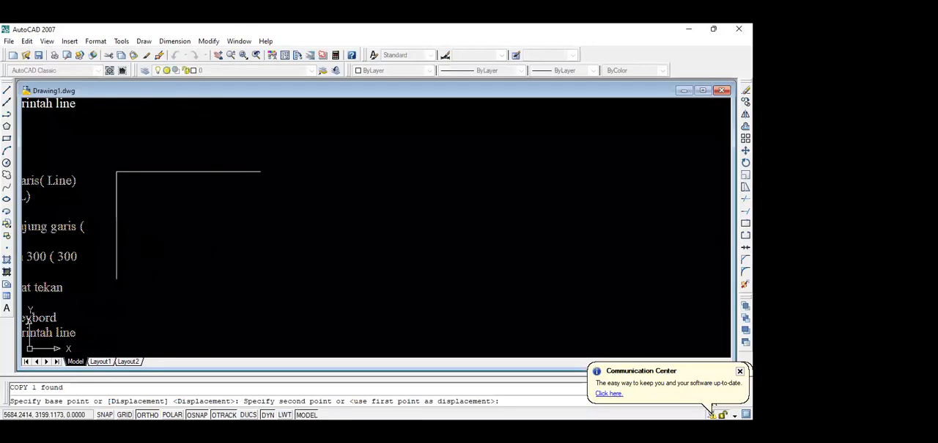
left_click(429, 170)
key("Escape")
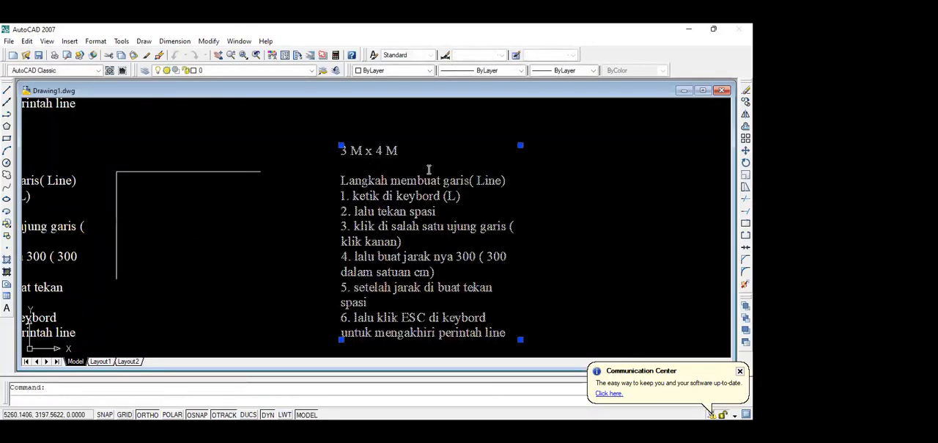
Open the new note for editing and delete its heading "3 M x 4 M".
double_click(404, 153)
left_click_drag(404, 153, 335, 155)
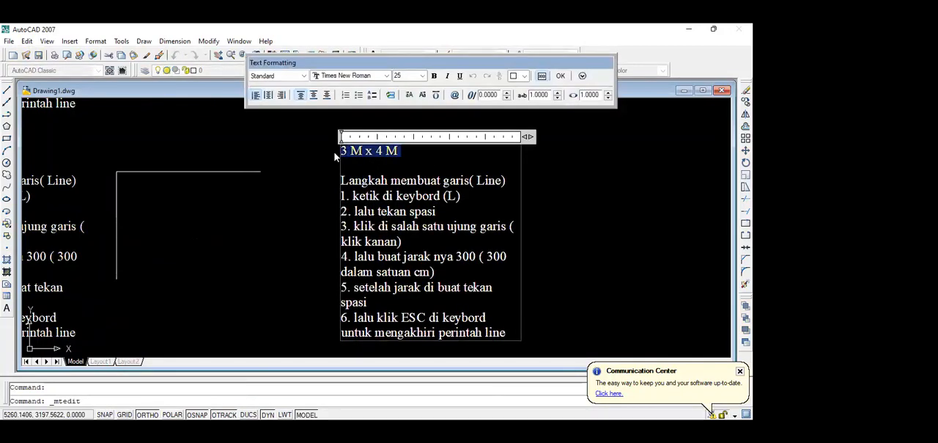
key("Delete")
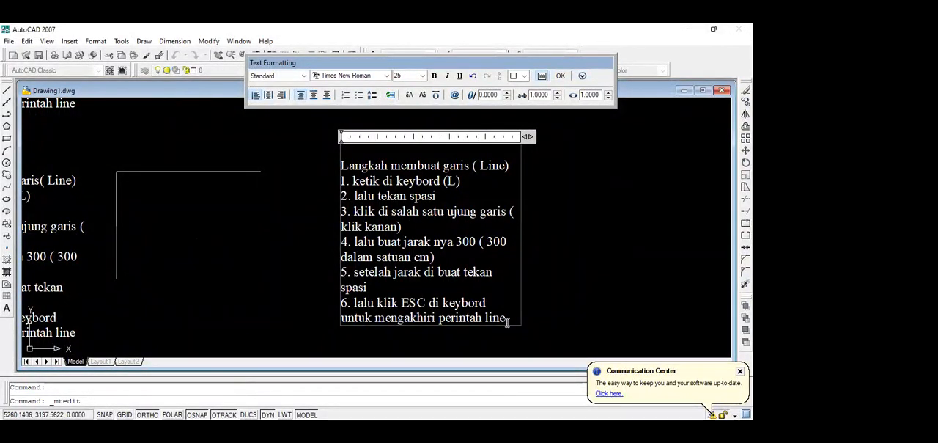
left_click_drag(506, 321, 399, 253)
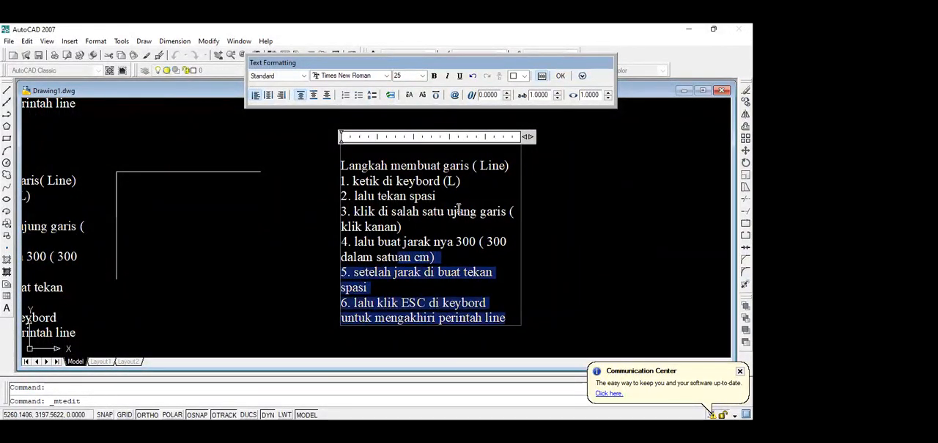
left_click(480, 193)
Change the new note's title to "Langkah membuat mirror" and its first line to "1. ketik di keybord (mi)".
left_click_drag(511, 165, 445, 166)
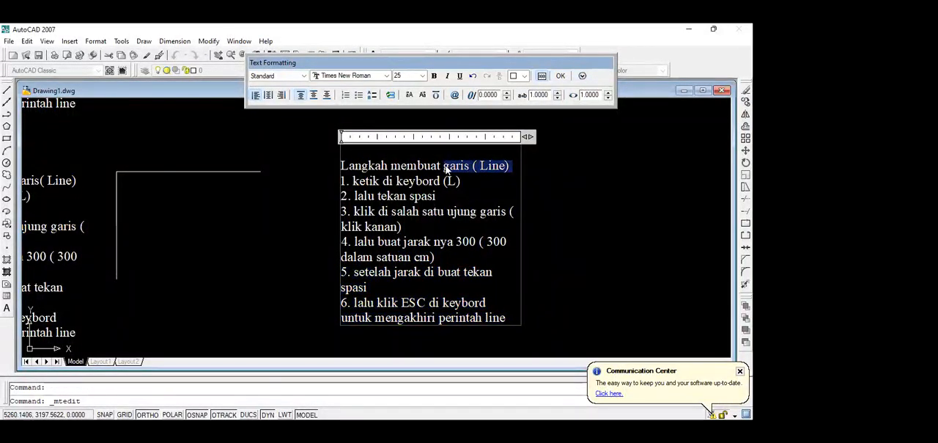
type("ini1. ketik di")
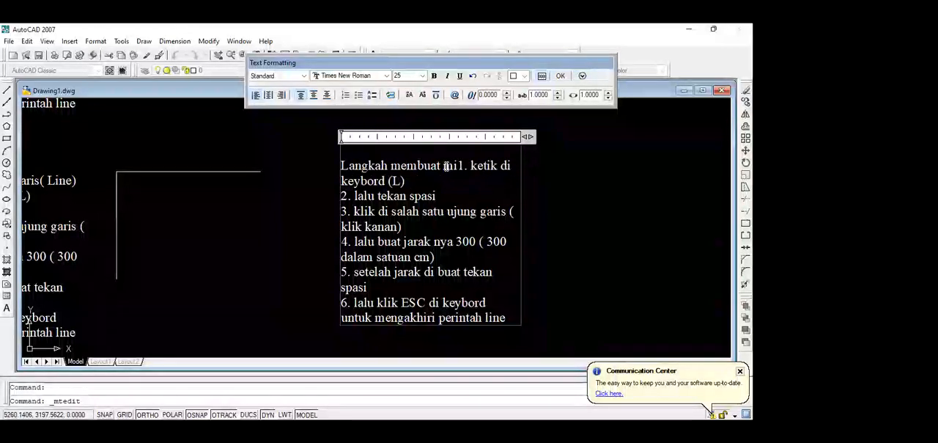
key("Right")
key("Right")
key("Right")
key("Right")
key("Right")
key("Right")
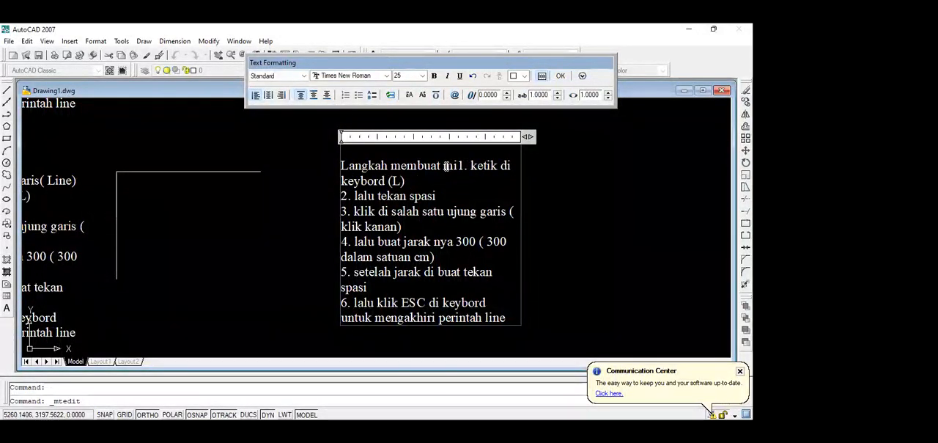
key("Left")
key("Left")
key("Left")
key("Left")
key("Left")
key("Left")
key("Return")
left_click(461, 164)
type("rror")
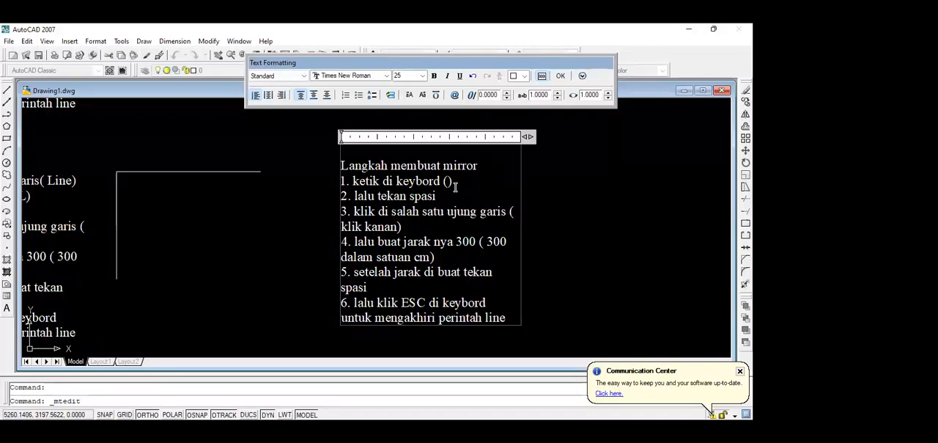
type("mi")
Change the third line of the mirror note to "3. klik di tengah atau lambang segitiga ( klik kanan)".
left_click(505, 213)
key("BackSpace")
key("BackSpace")
key("BackSpace")
key("BackSpace")
key("BackSpace")
key("BackSpace")
key("BackSpace")
key("BackSpace")
key("BackSpace")
key("BackSpace")
key("BackSpace")
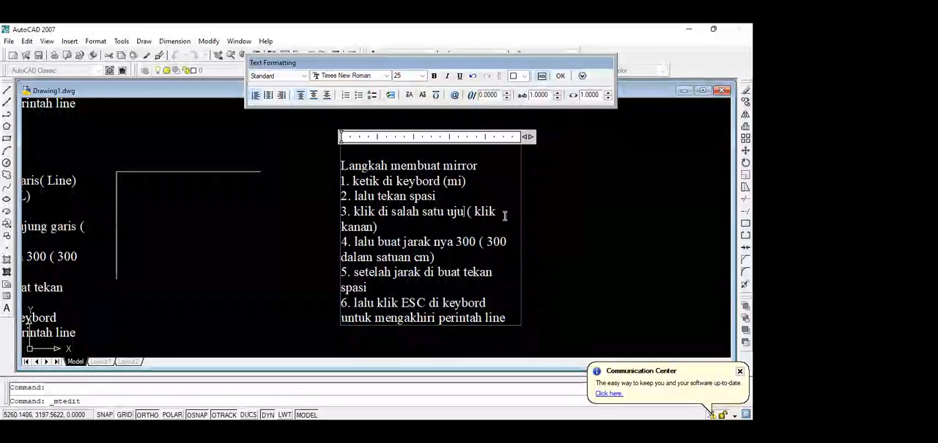
key("BackSpace")
key("BackSpace")
key("BackSpace")
key("BackSpace")
key("BackSpace")
key("BackSpace")
key("BackSpace")
key("BackSpace")
key("BackSpace")
key("BackSpace")
key("BackSpace")
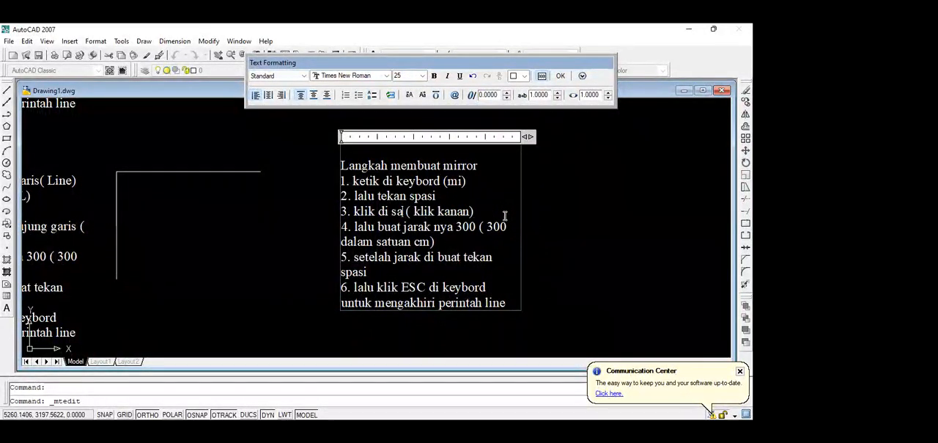
type("tenga")
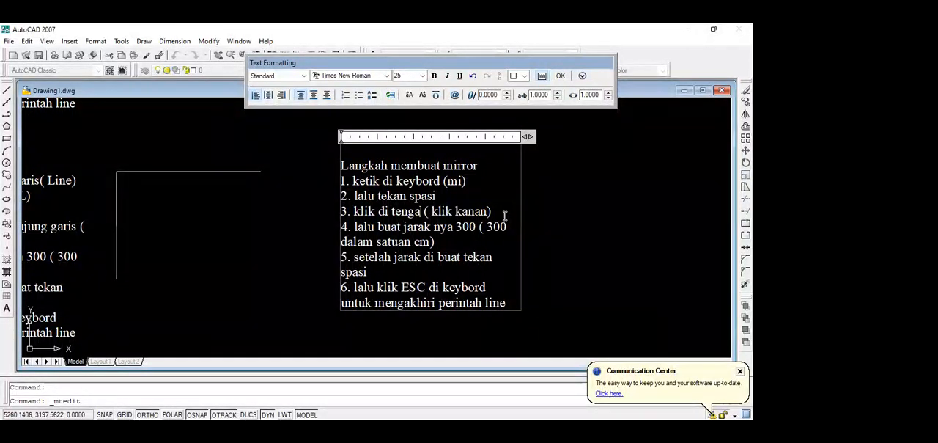
type("h atau lan")
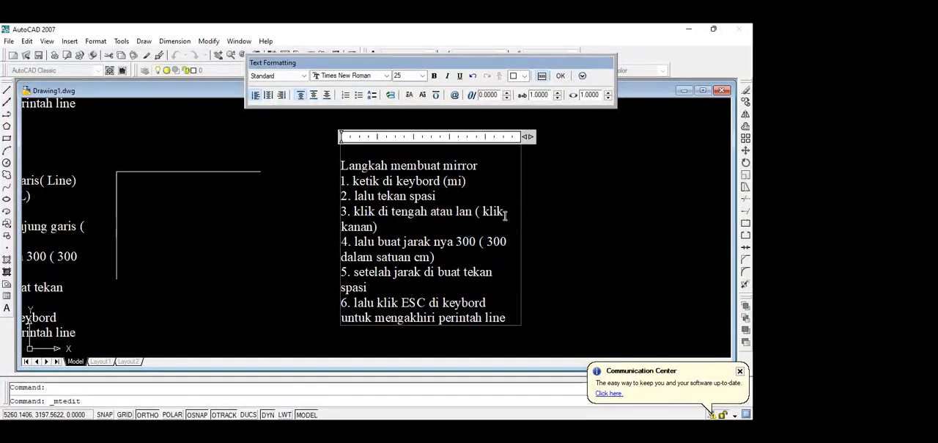
key("BackSpace")
key("BackSpace")
type("la")
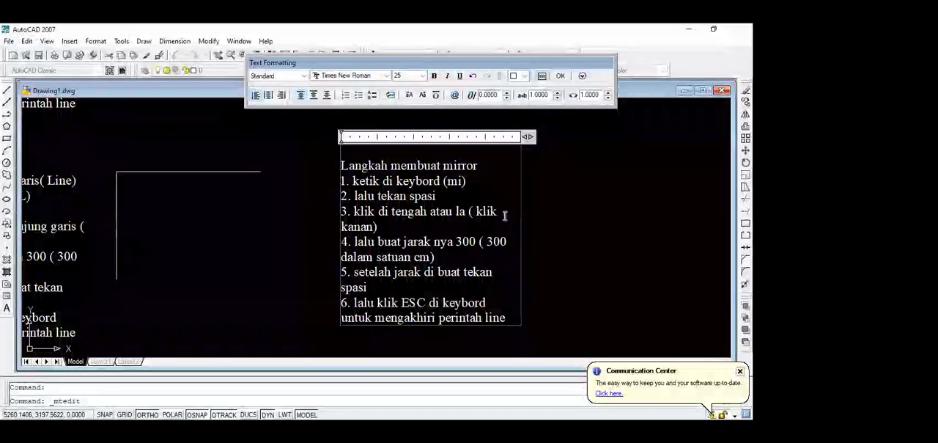
type("mbang segi")
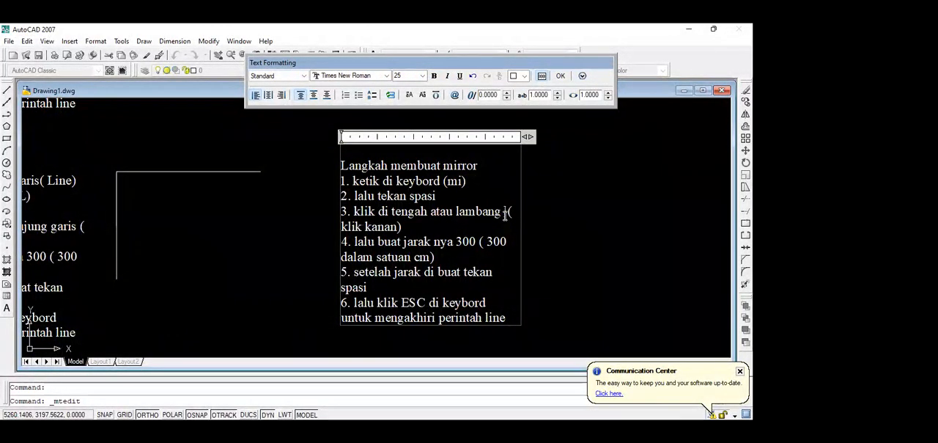
type("tiga")
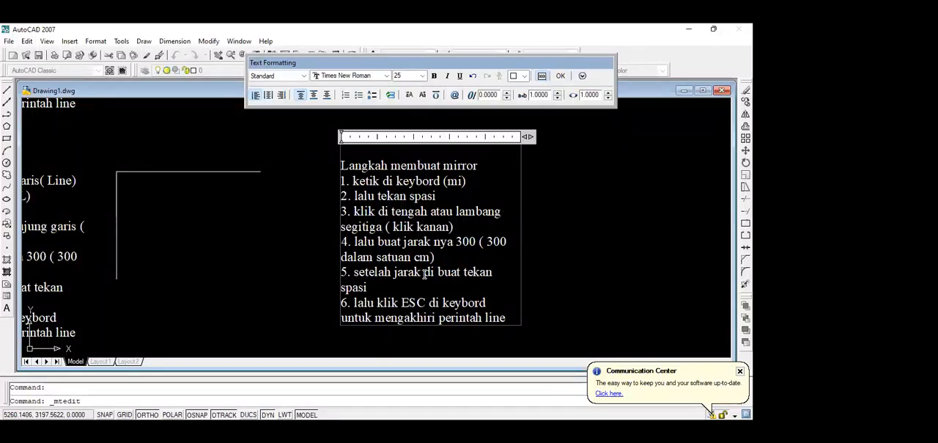
Delete the note's fourth line about the 300 distance and renumber the following line as 4.
left_click_drag(433, 260, 338, 245)
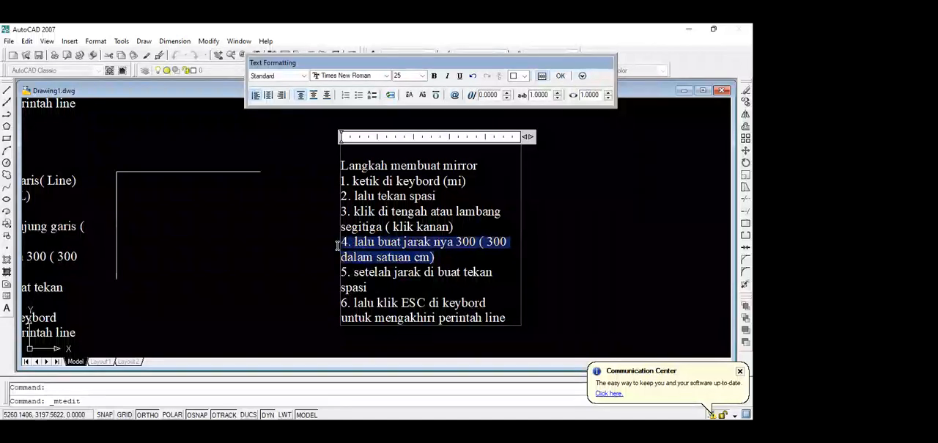
key("Delete")
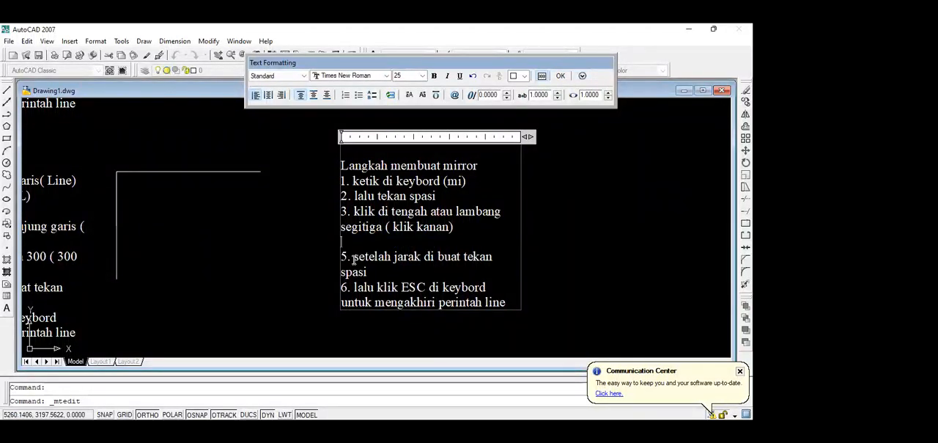
left_click(354, 260)
key("BackSpace")
key("BackSpace")
key("BackSpace")
key("BackSpace")
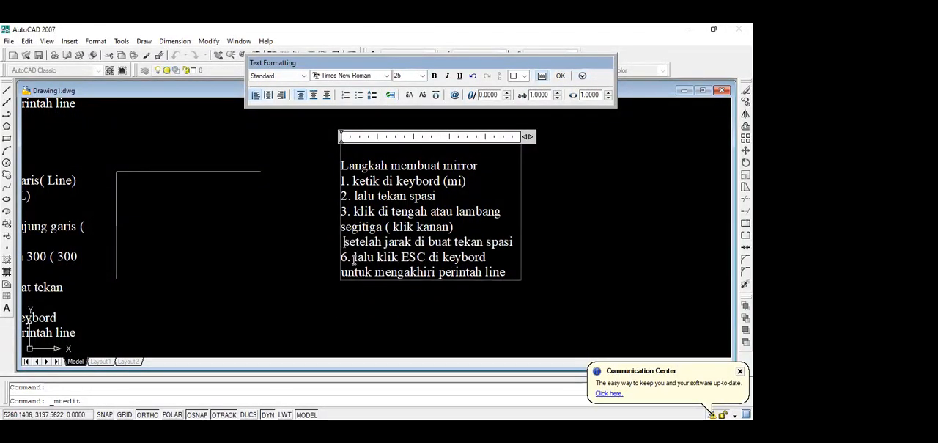
type("4.")
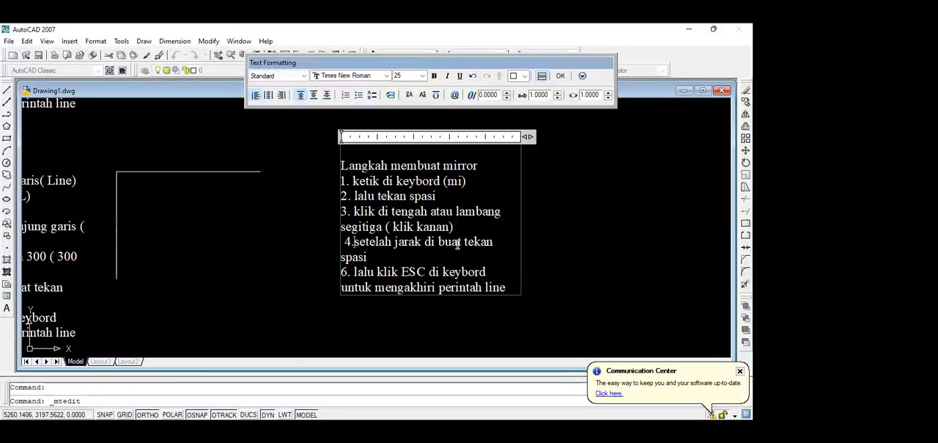
Shorten the note's fourth line to "4. tekan spasi", remove its leading space and finish editing the note.
left_click_drag(462, 245, 356, 248)
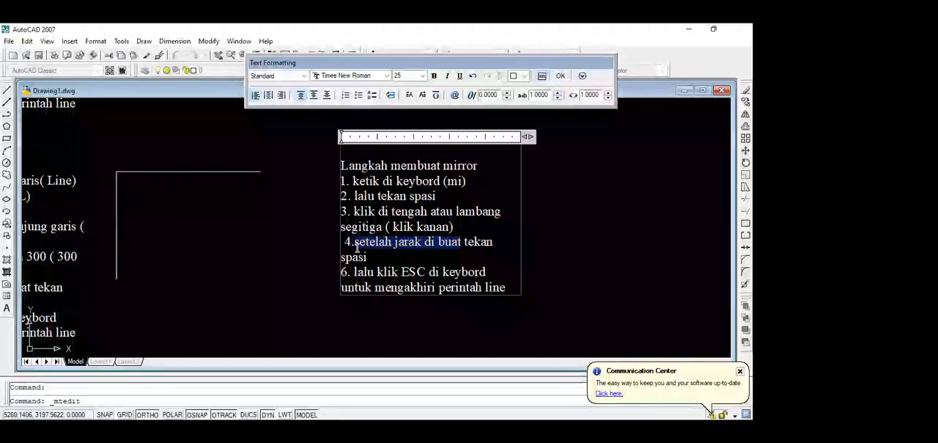
key("BackSpace")
left_click(344, 244)
key("BackSpace")
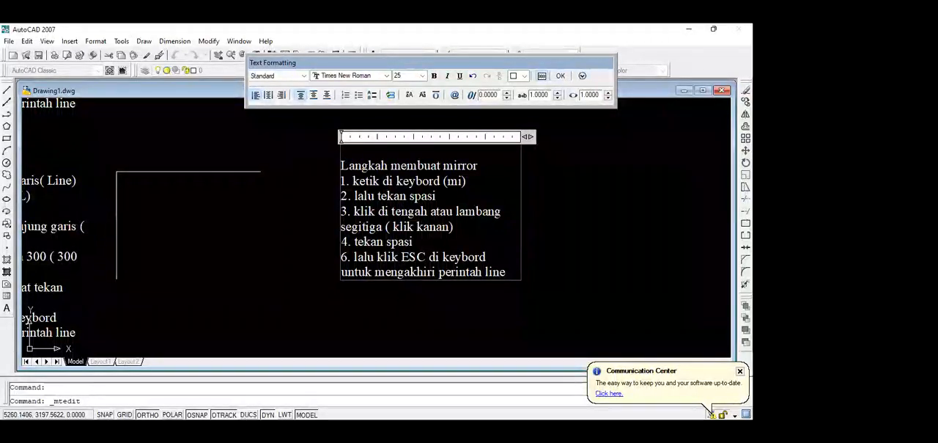
left_click(561, 76)
scroll(344, 200, "up", 1)
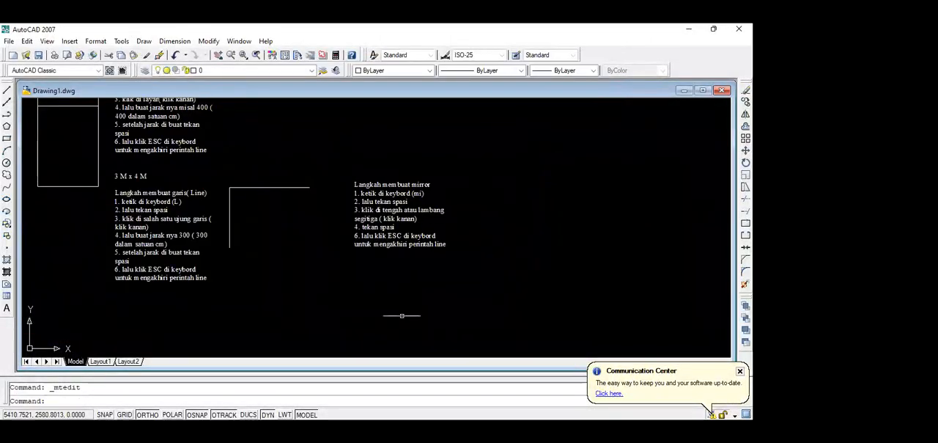
scroll(303, 202, "up", 2)
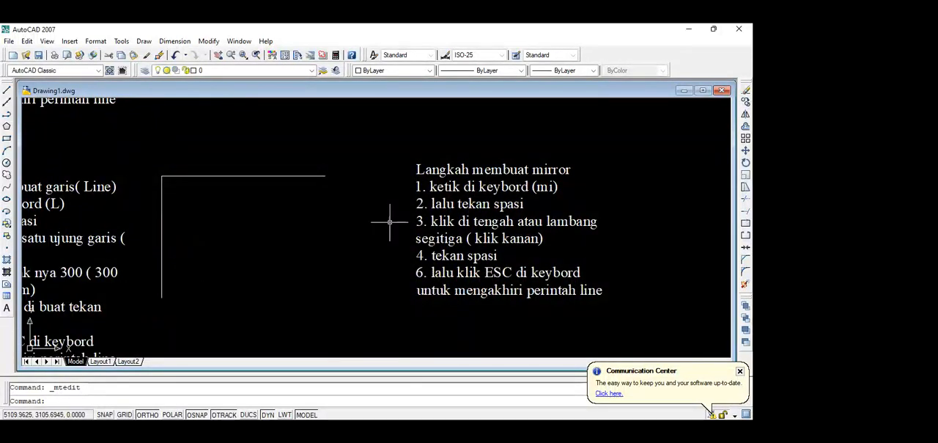
type("mi")
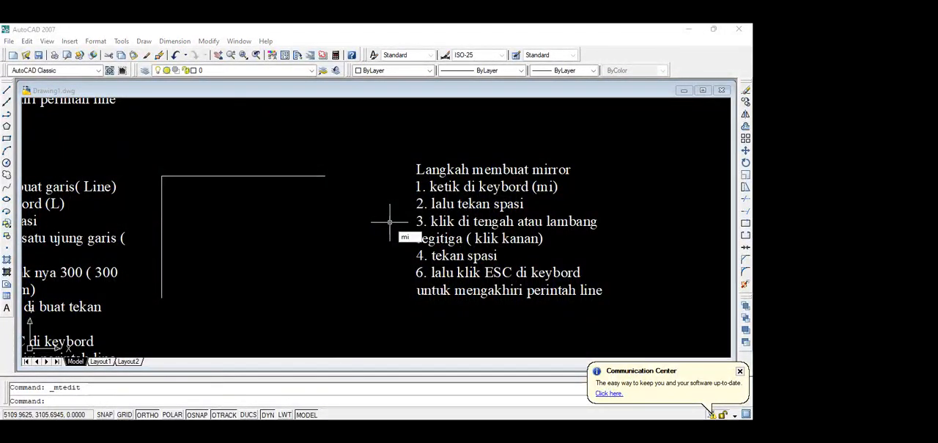
key("space")
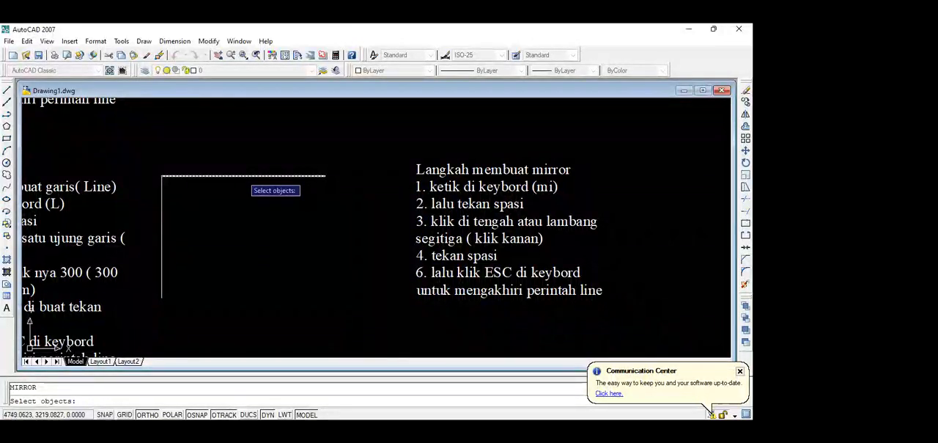
key("Escape")
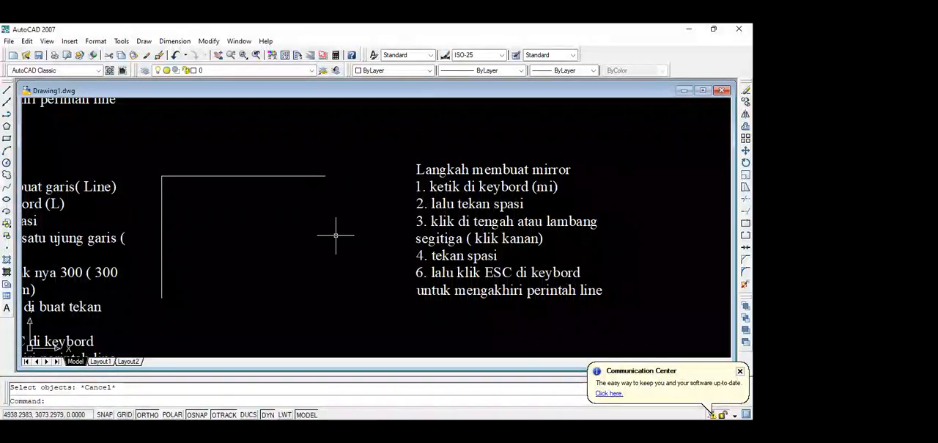
left_click(241, 218)
left_click(152, 167)
key("Escape")
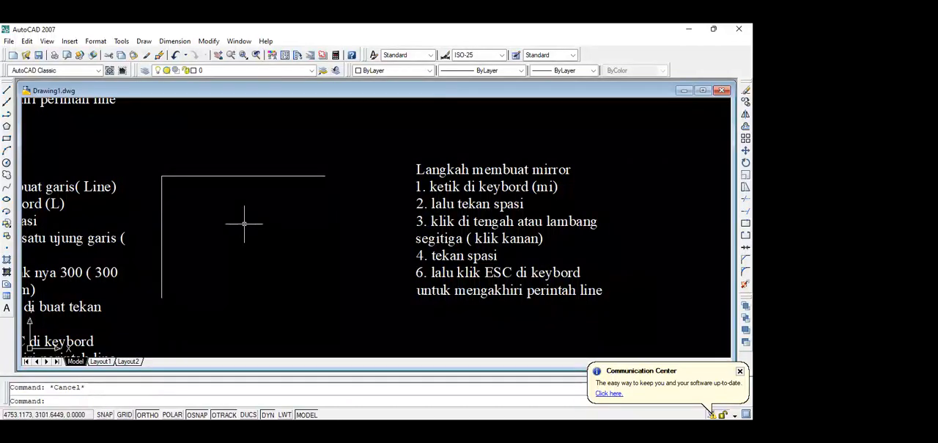
left_click(244, 223)
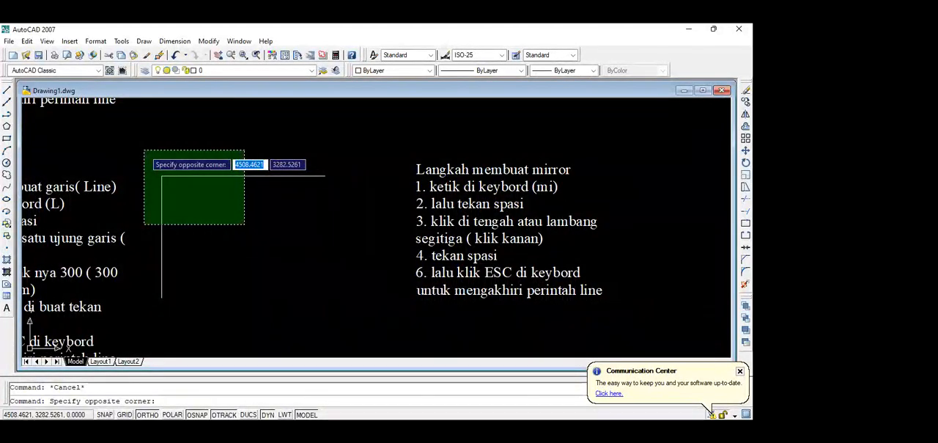
key("Escape")
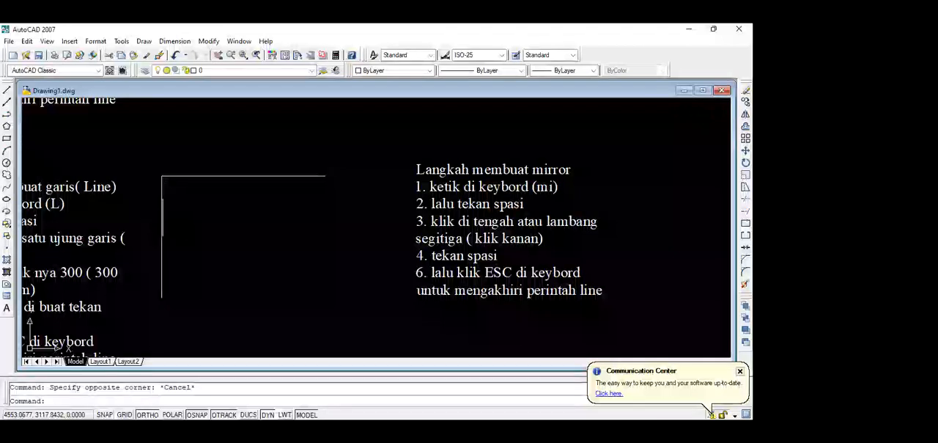
left_click(162, 218)
left_click(229, 176)
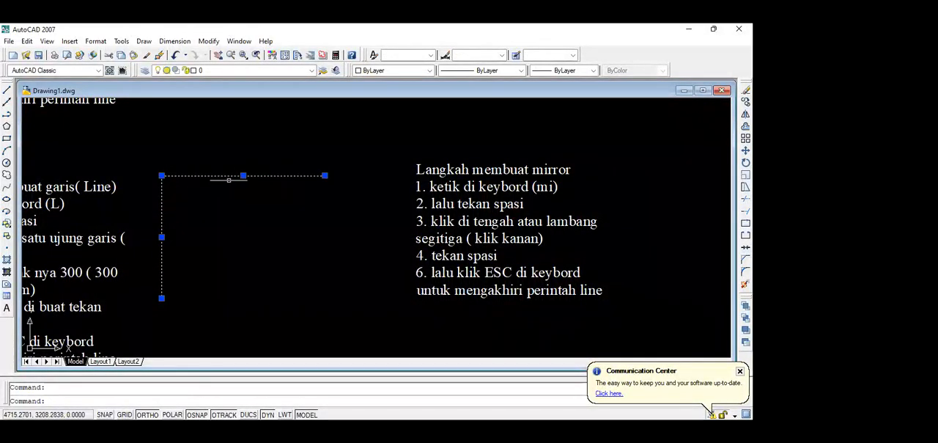
key("Escape")
left_click(162, 220)
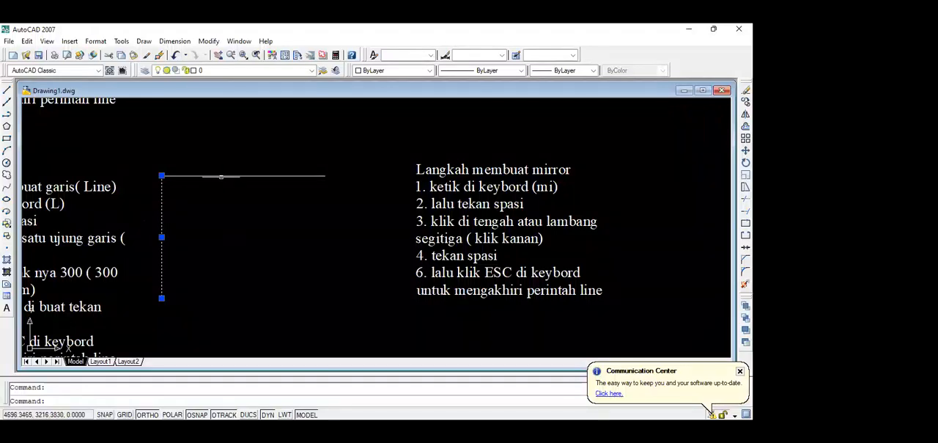
left_click(224, 176)
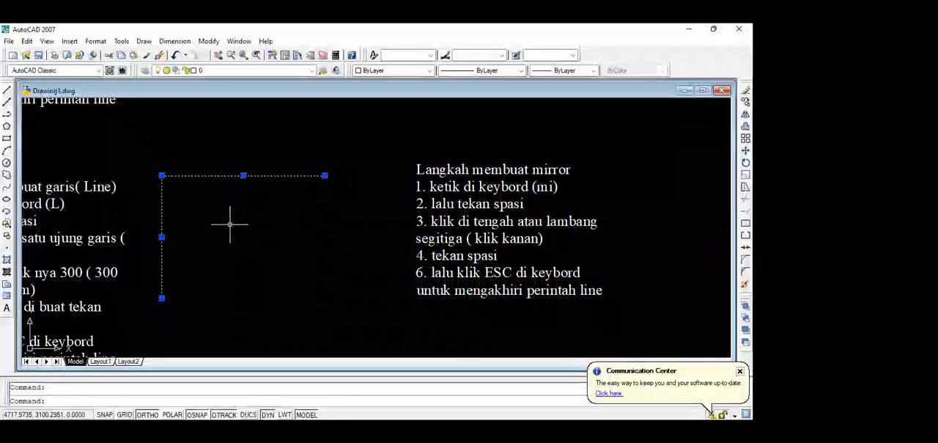
key("Escape")
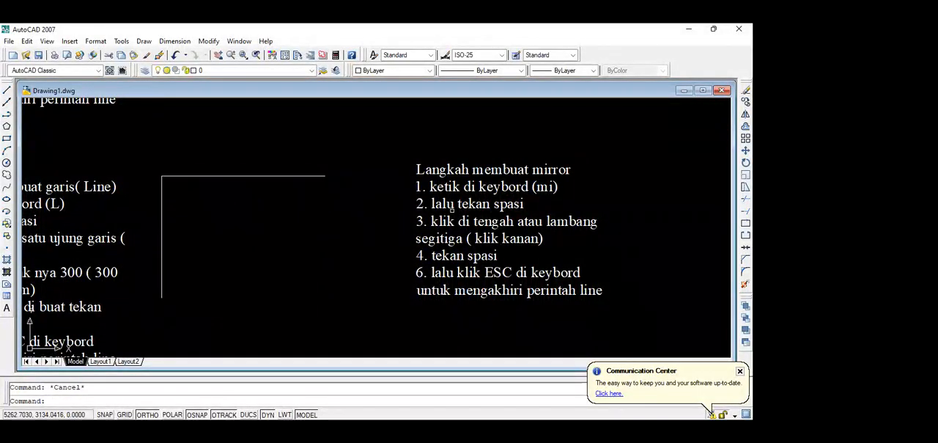
Reopen the mirror note and move "ketik di keybord (mi)" onto its own line numbered 2.
left_click(472, 186)
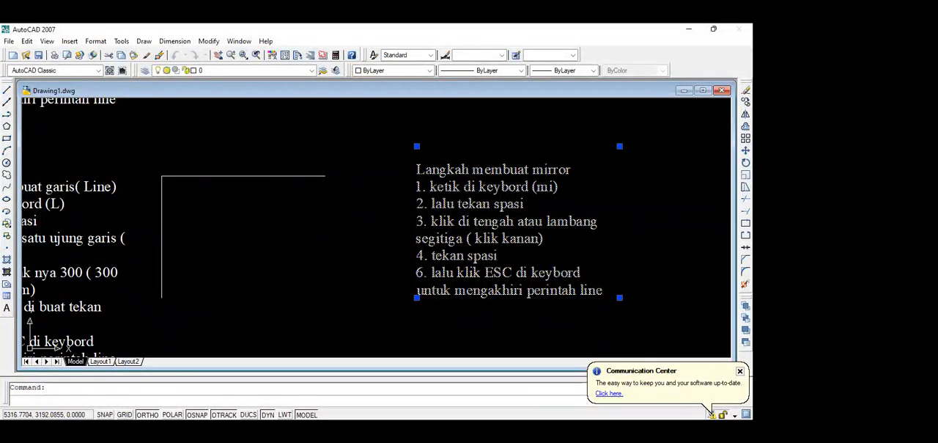
double_click(430, 188)
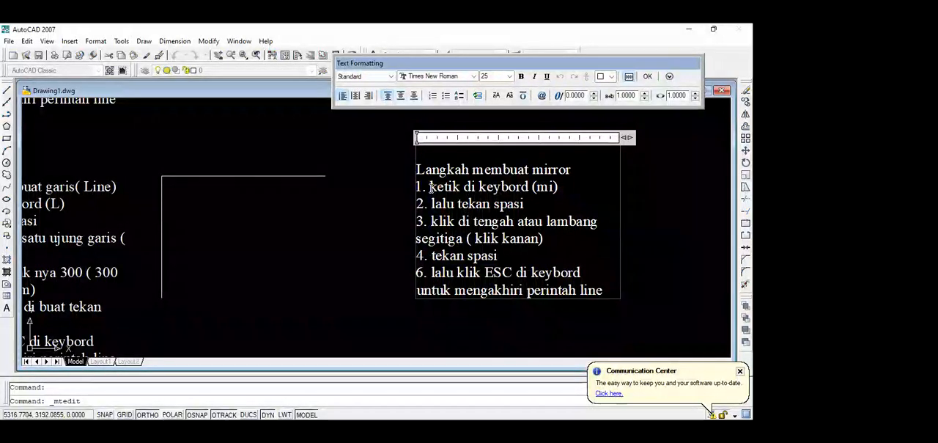
key("Return")
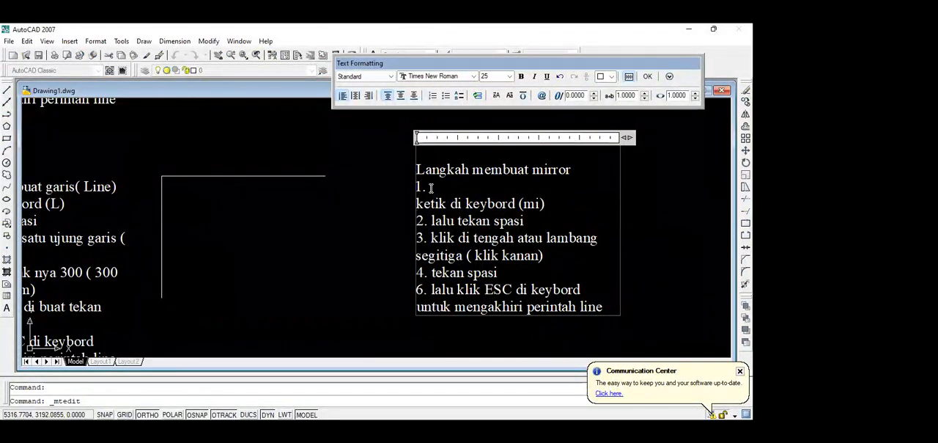
type("2.")
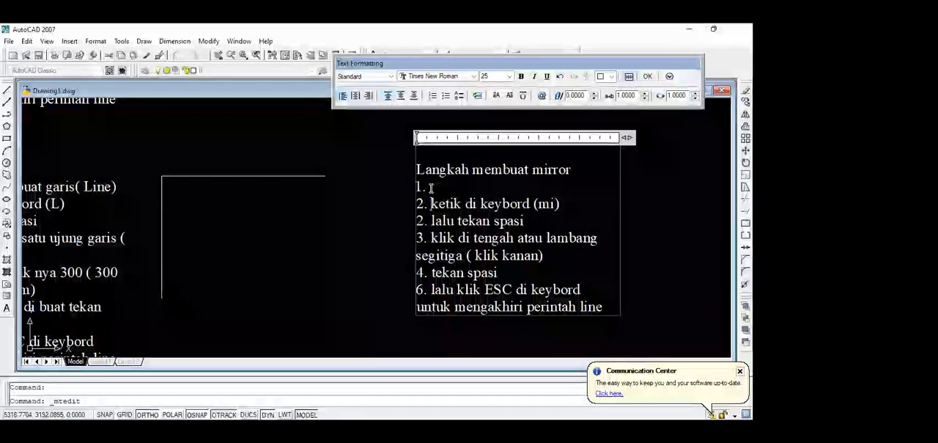
Fill in the note's first line as "1. blok garis yang akan di mirorkan".
left_click(431, 189)
type("blo")
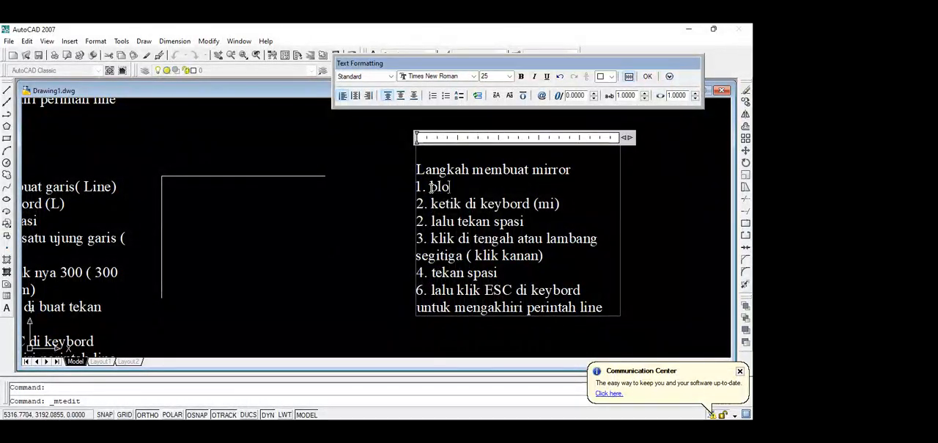
type("k garis ya")
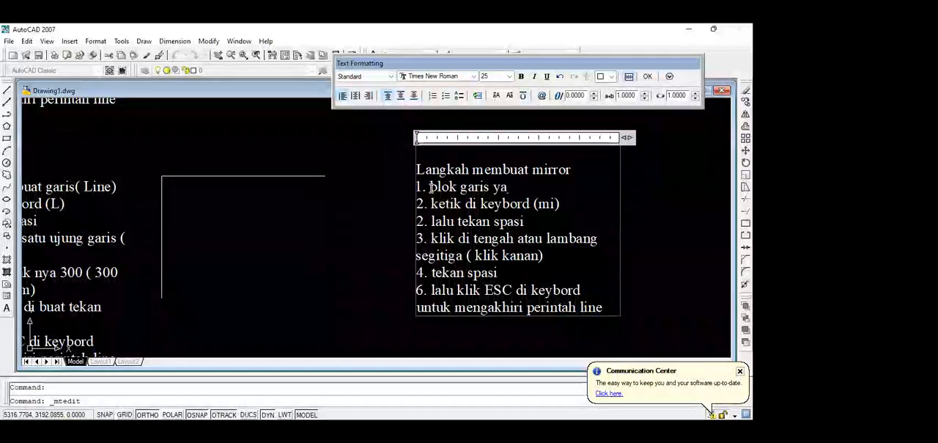
type("ng akan di")
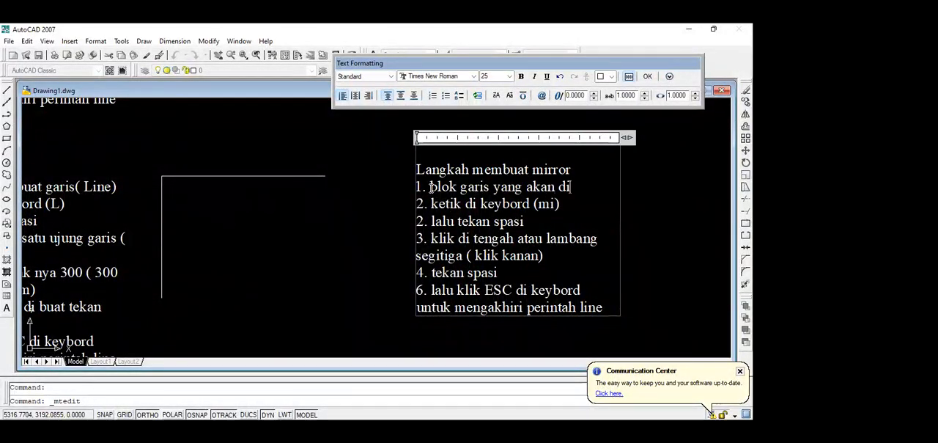
type(" miror")
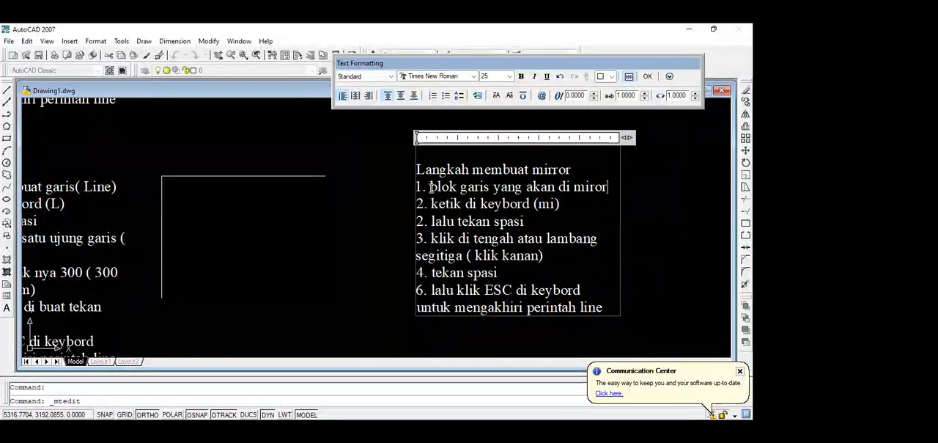
type("kan")
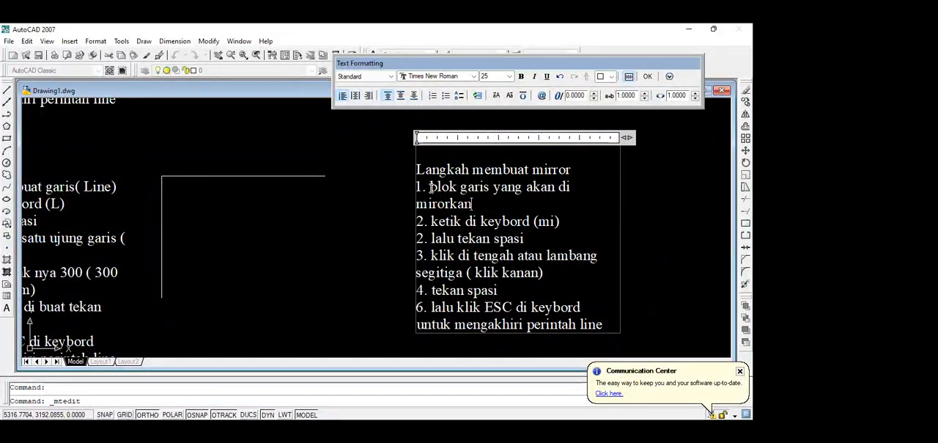
Renumber the note's "lalu tekan spasi", "klik di tengah" and "tekan spasi" lines as 3, 4 and 5.
left_click(424, 240)
key("BackSpace")
type("3")
key("Down")
key("BackSpace")
type("4")
key("Down")
key("Down")
key("BackSpace")
type("5")
key("Down")
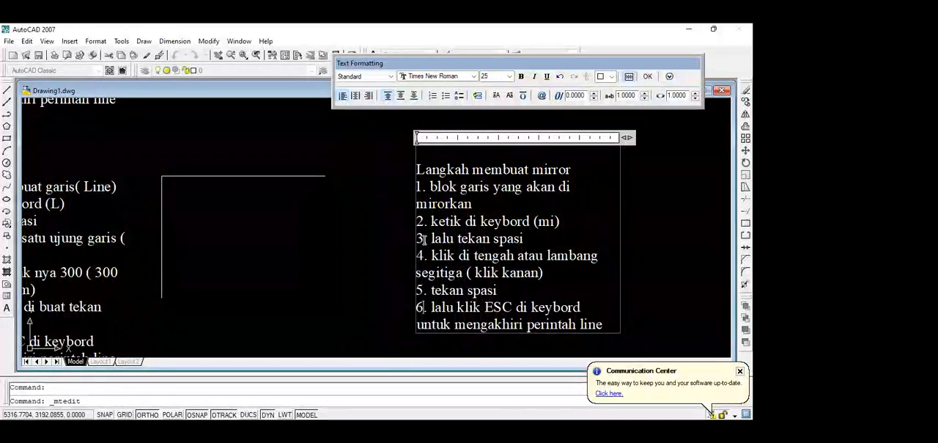
Finish editing the mirror note.
left_click(650, 80)
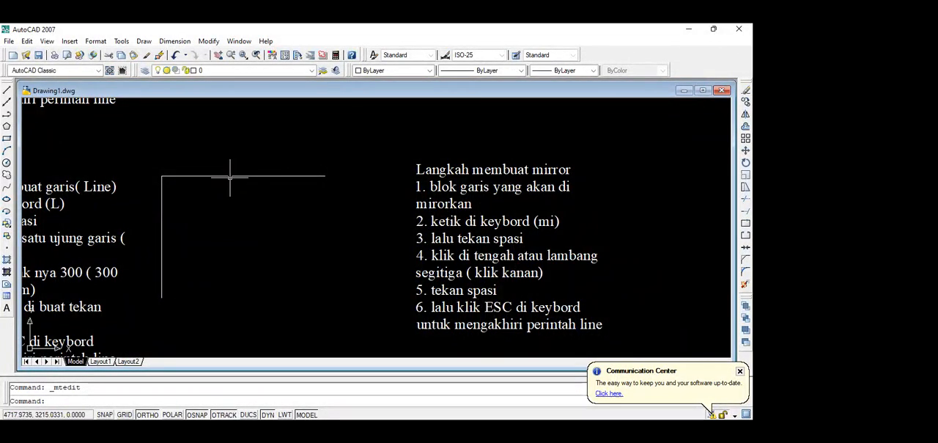
left_click(230, 176)
left_click(162, 209)
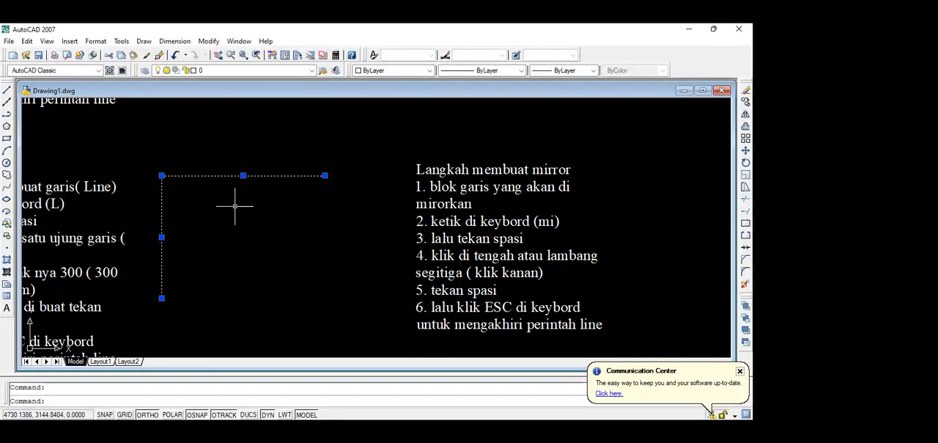
type("mi")
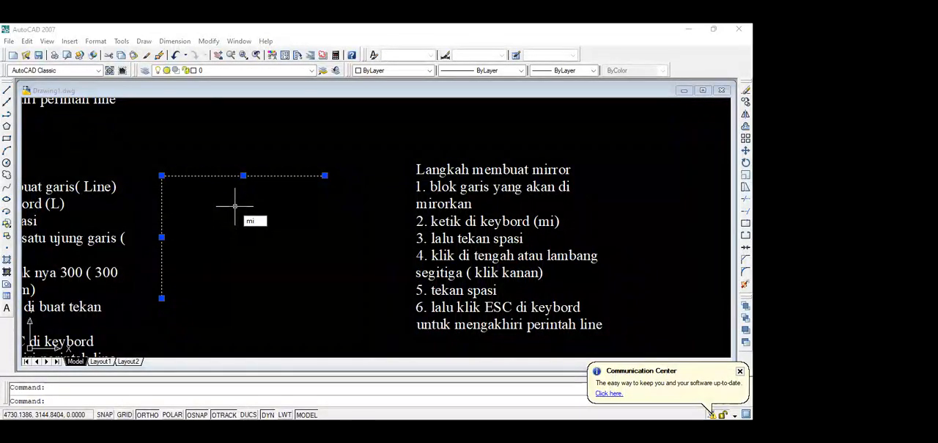
key("space")
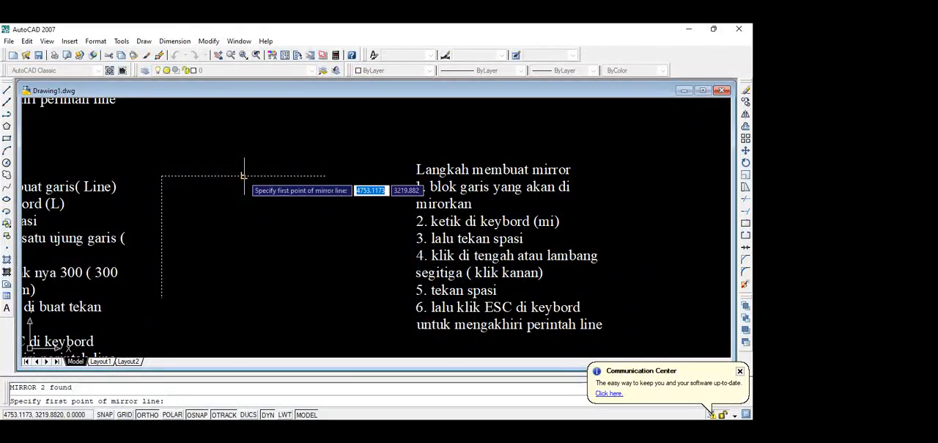
key("Escape")
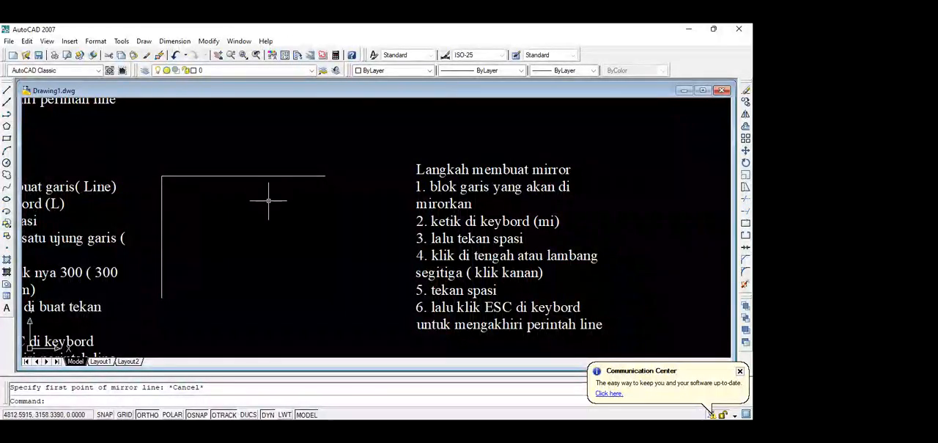
left_click(260, 176)
left_click(162, 225)
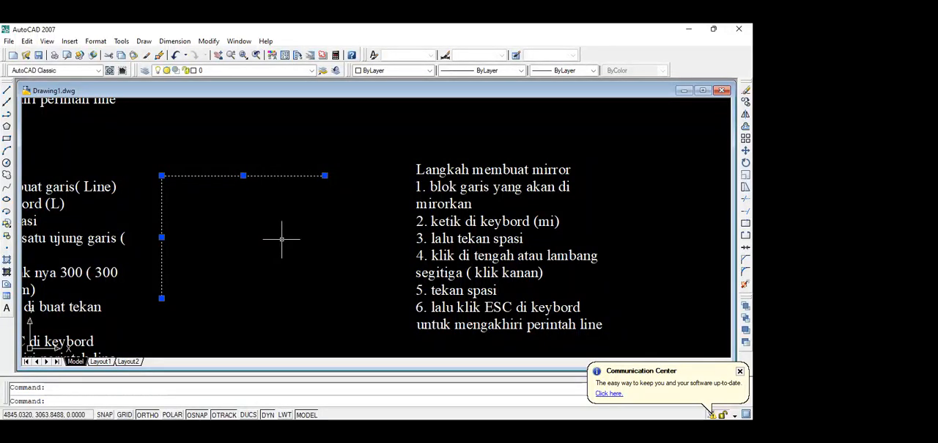
type("mi")
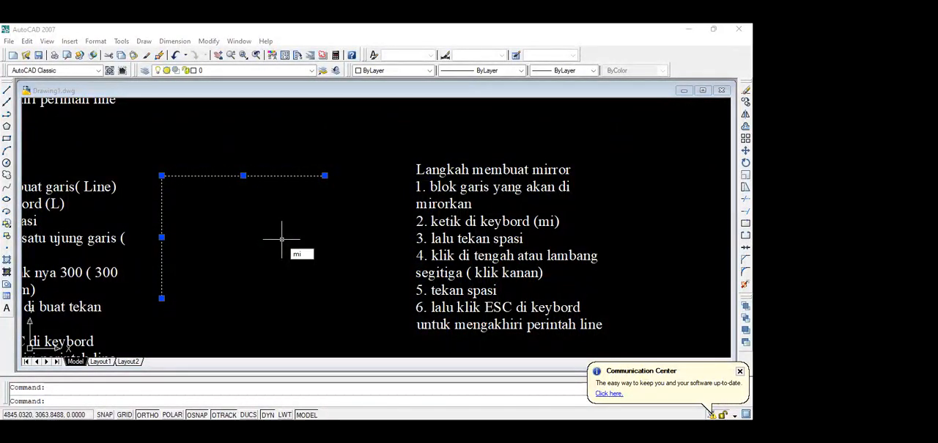
key("space")
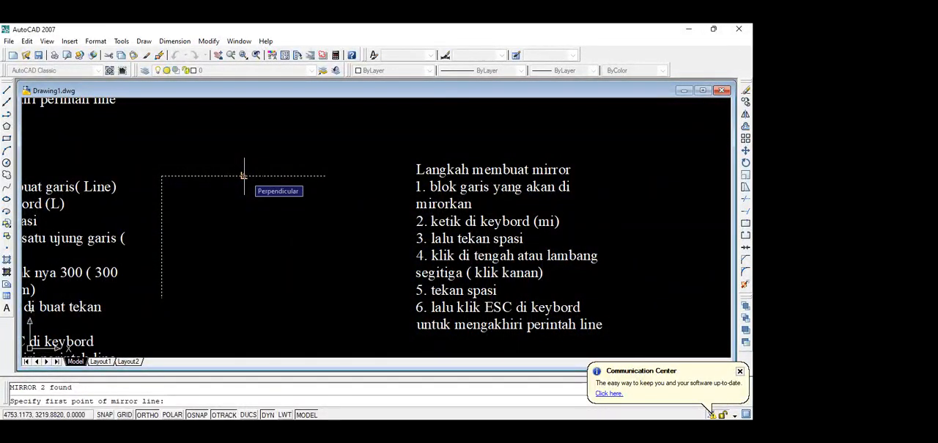
key("Escape")
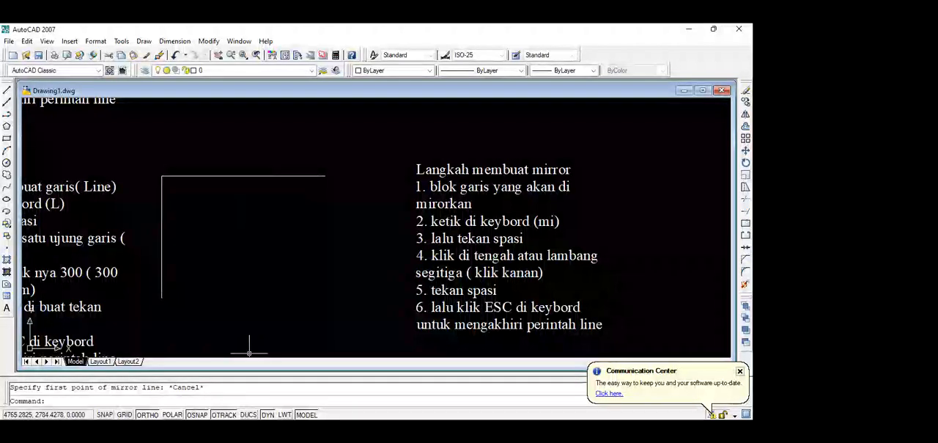
Toggle the display of crosshair labels for the dynamic UCS.
right_click(242, 415)
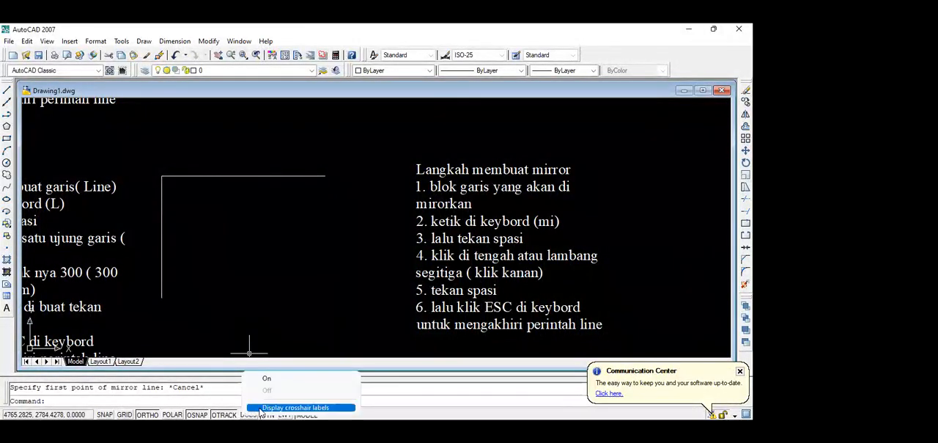
left_click(261, 409)
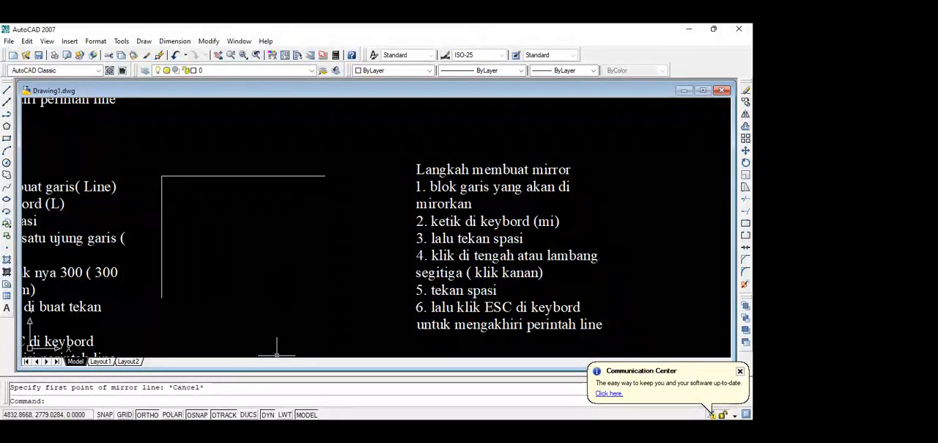
key("Escape")
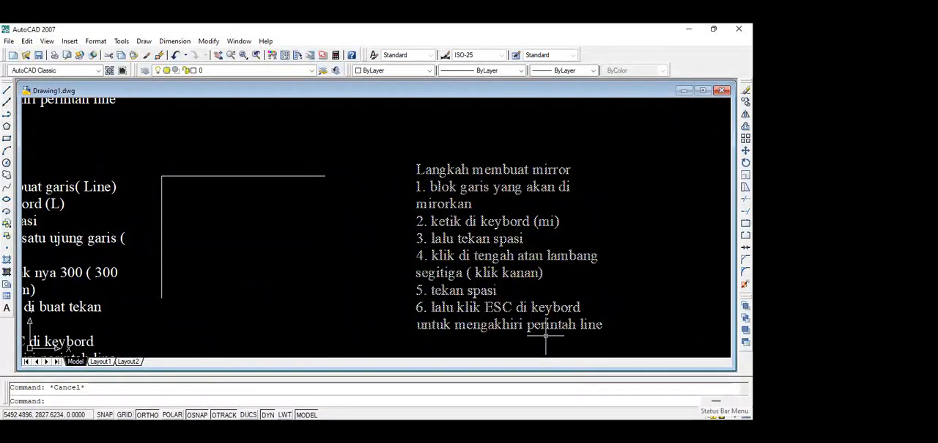
left_click(746, 415)
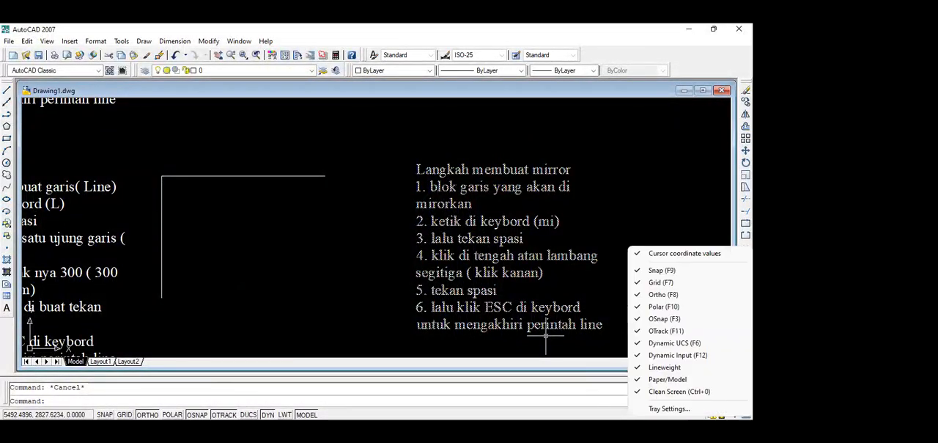
left_click(676, 409)
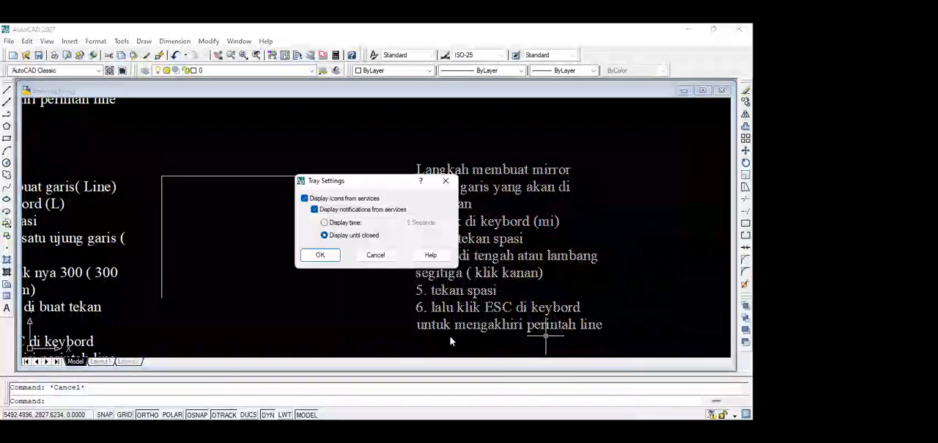
left_click(446, 182)
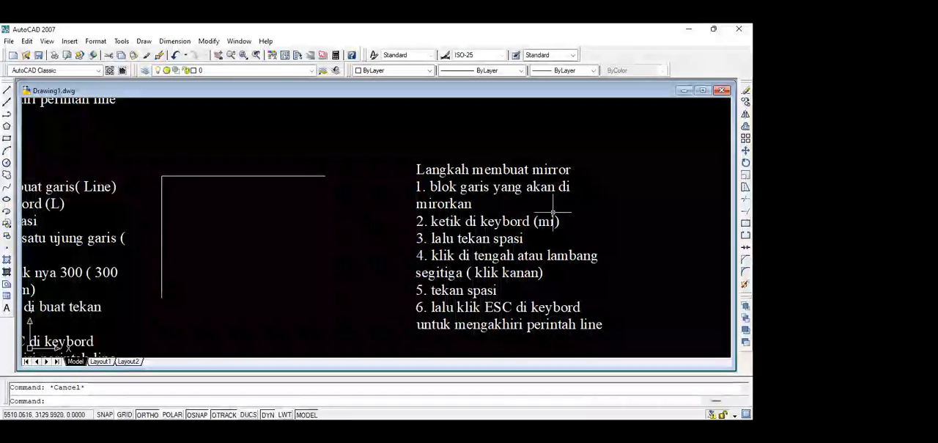
Copy the vertical line from the horizontal line's left end to its right end.
double_click(503, 203)
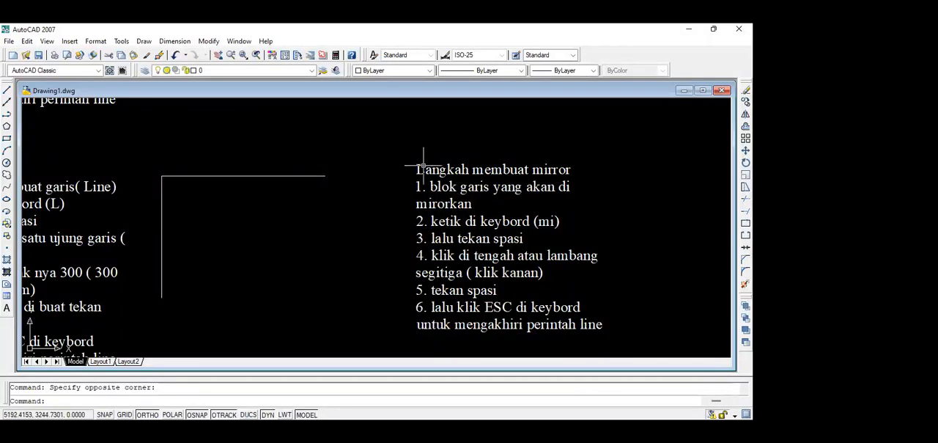
scroll(423, 166, "down", 3)
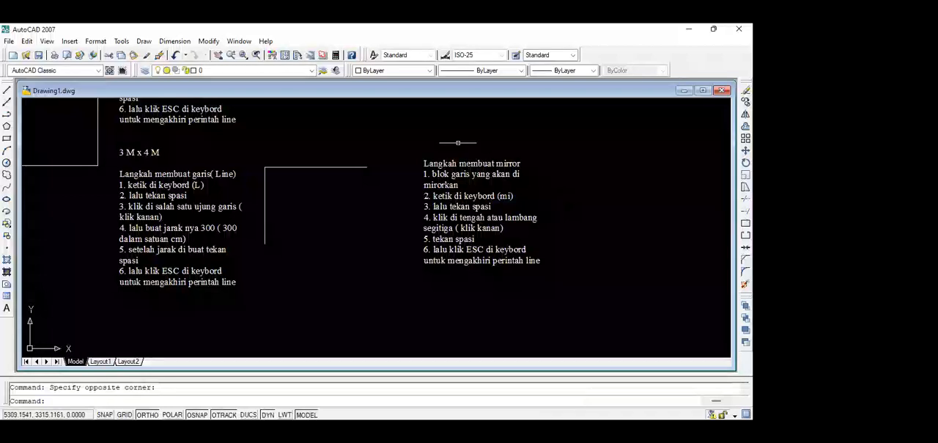
mouse_move(410, 192)
middle_mouse_down()
mouse_move(444, 198)
mouse_move(494, 172)
mouse_move(432, 211)
middle_mouse_up()
scroll(255, 225, "up", 3)
mouse_move(255, 225)
middle_mouse_down()
mouse_move(213, 209)
mouse_move(203, 238)
middle_mouse_up()
scroll(199, 212, "down", 5)
scroll(200, 204, "up", 3)
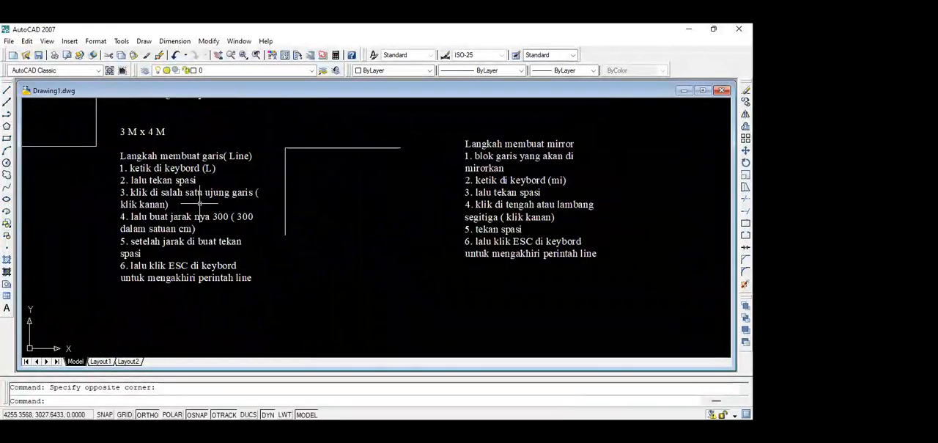
left_click(285, 161)
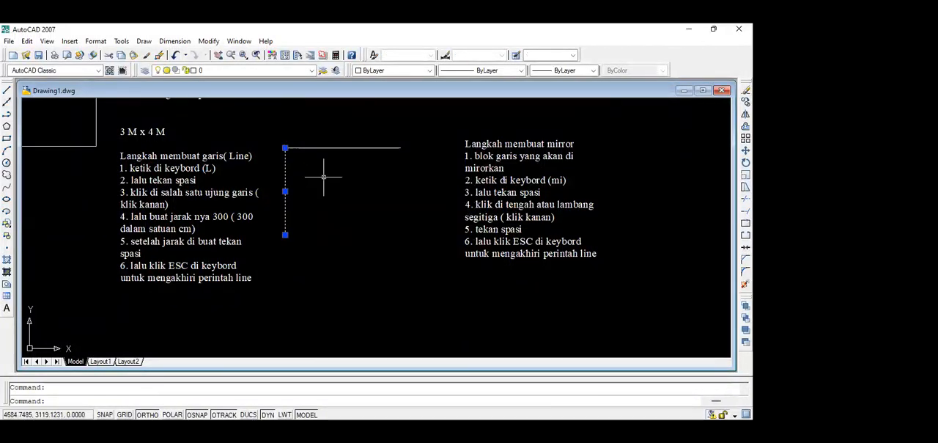
type("co")
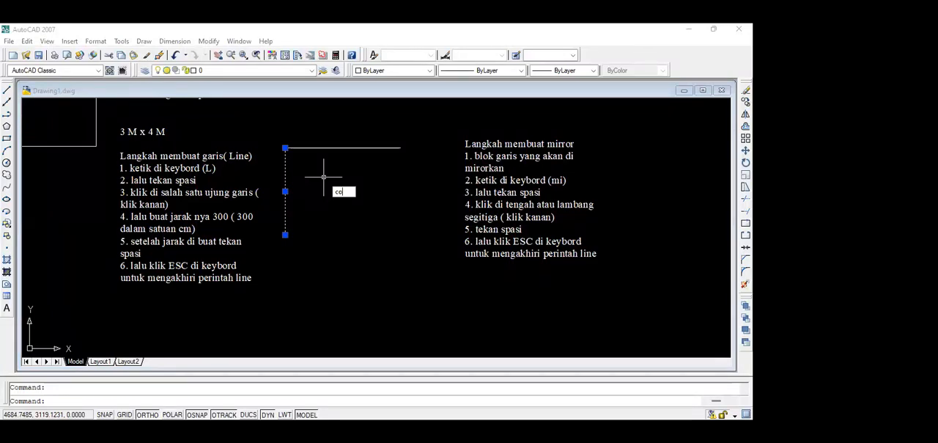
key("Return")
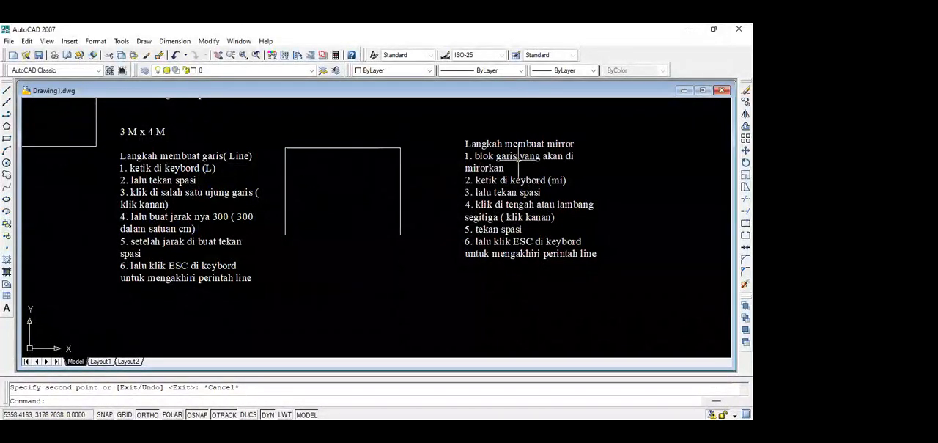
Copy the "Langkah membuat mirror" note and place the copy straight below the original.
scroll(518, 156, "up", 2)
scroll(518, 159, "down", 1)
left_click(518, 156)
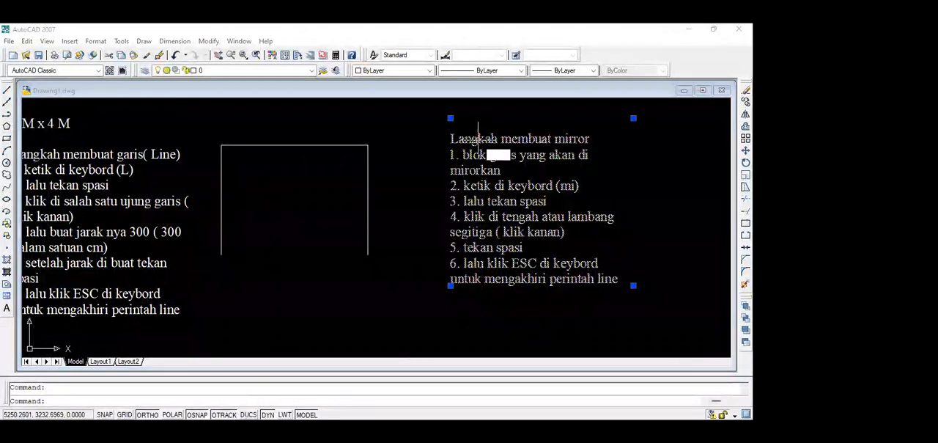
type("co")
key("space")
left_click(437, 175)
middle_click_drag(451, 324, 444, 248)
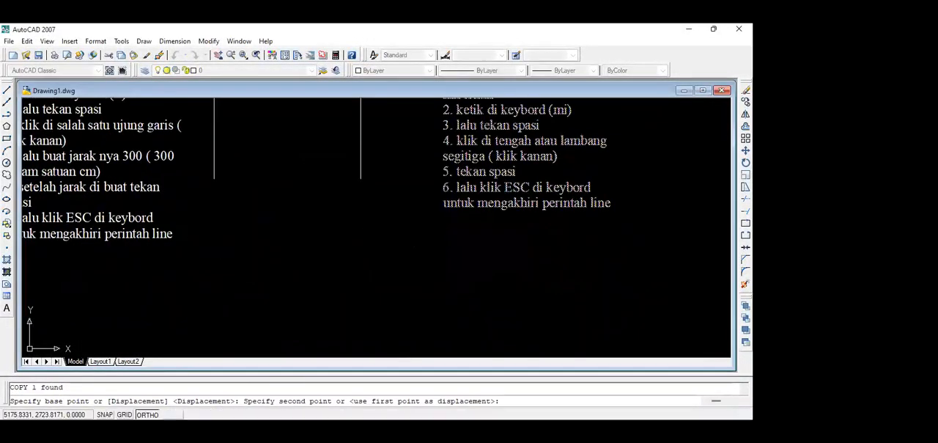
left_click(437, 289)
key("Escape")
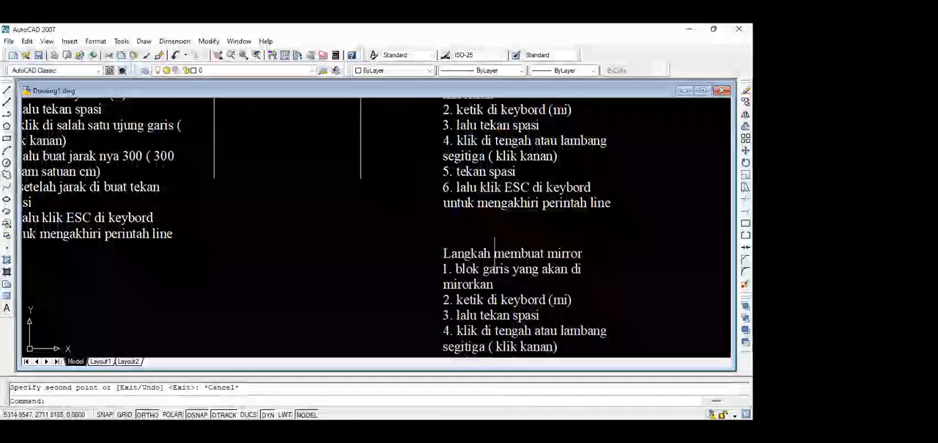
Open the copied note for editing and change its heading to "Langkah membuat mengcopy garis".
double_click(585, 252)
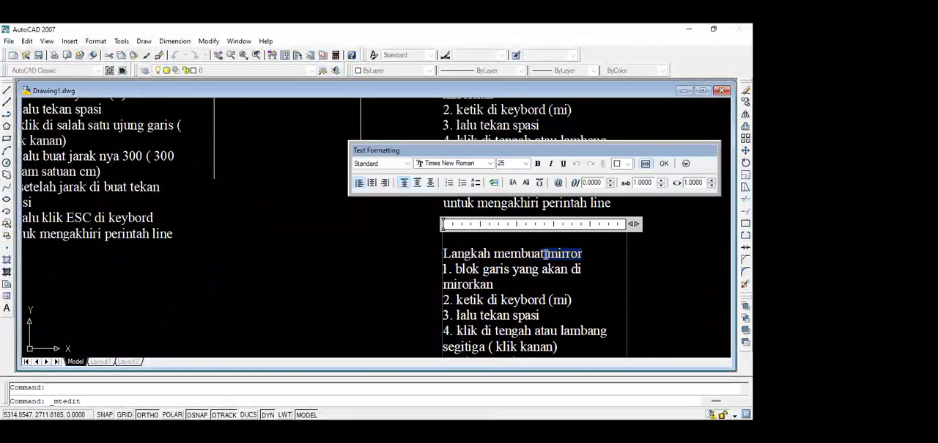
type("men")
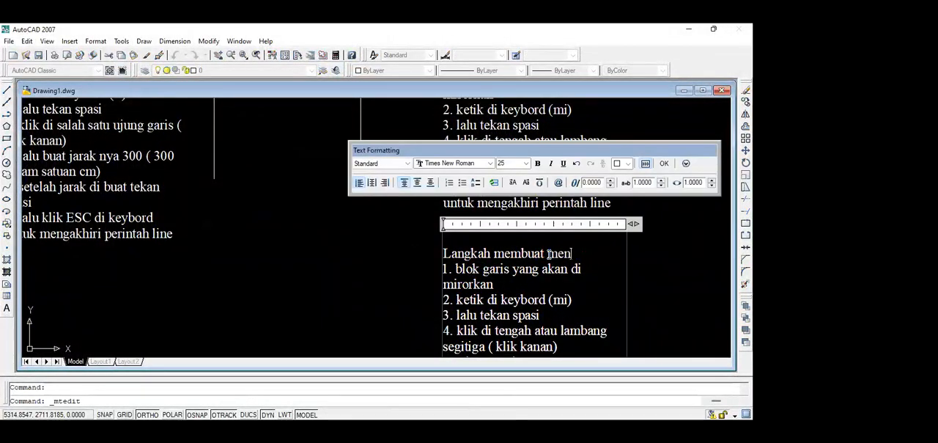
type("gcopy")
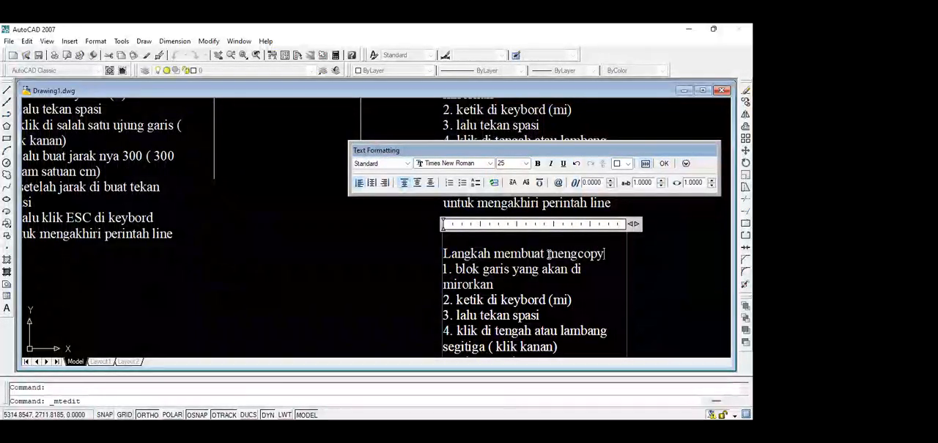
type(" garis")
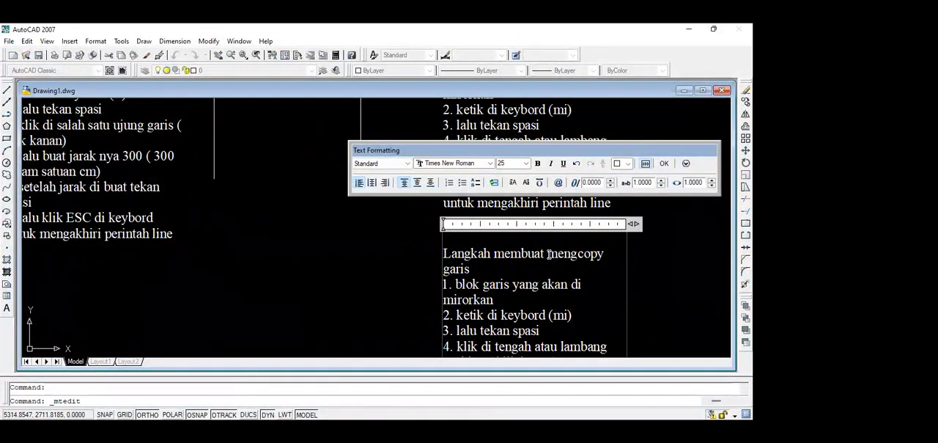
Rewrite the copied note's first instruction as "1. klik garis yang akan di copy".
left_click(498, 299)
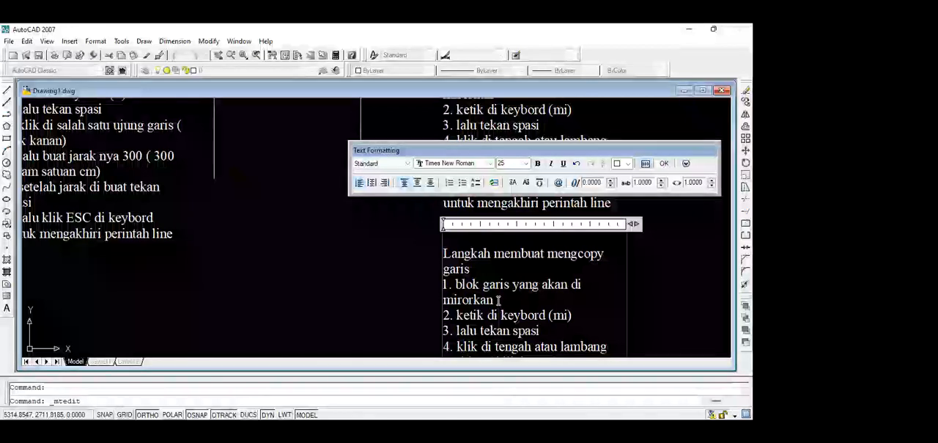
key("BackSpace")
key("BackSpace")
key("BackSpace")
key("BackSpace")
key("BackSpace")
key("BackSpace")
key("BackSpace")
key("BackSpace")
key("BackSpace")
key("BackSpace")
key("BackSpace")
key("BackSpace")
key("BackSpace")
key("BackSpace")
key("BackSpace")
key("BackSpace")
key("BackSpace")
key("BackSpace")
key("BackSpace")
key("BackSpace")
key("BackSpace")
key("BackSpace")
key("BackSpace")
key("BackSpace")
key("BackSpace")
key("BackSpace")
key("BackSpace")
key("BackSpace")
key("BackSpace")
key("BackSpace")
key("BackSpace")
key("BackSpace")
type("klik garis yang akan di cop")
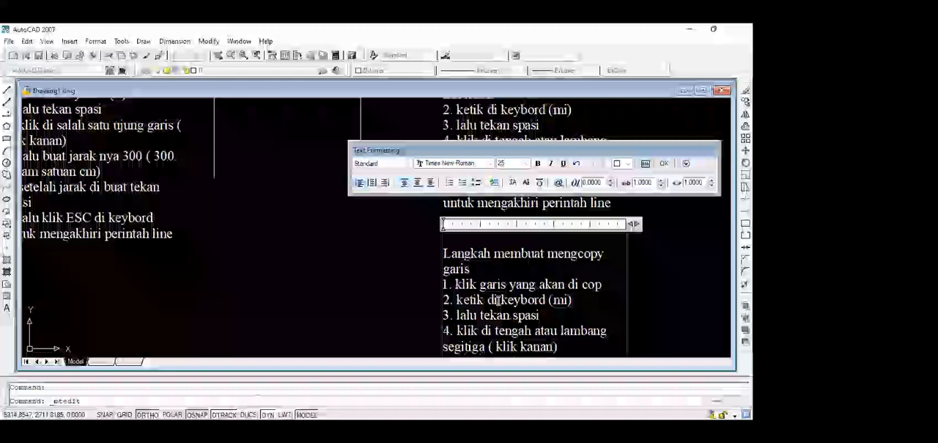
type("y")
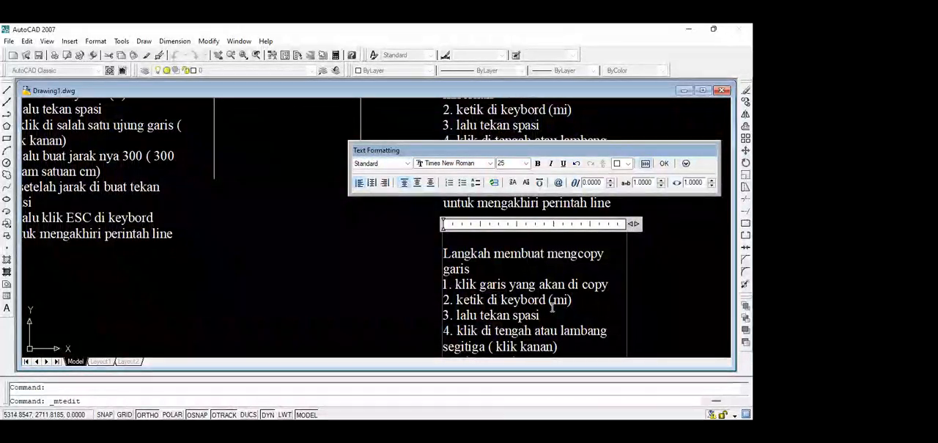
Change the command abbreviation in the copied note's second instruction to "(co)".
mouse_move(572, 301)
left_mouse_down()
mouse_move(448, 301)
mouse_move(555, 301)
left_mouse_up()
type("co)")
Shorten the copied note's fourth instruction to "4. klik garis".
scroll(568, 340, "down", 4)
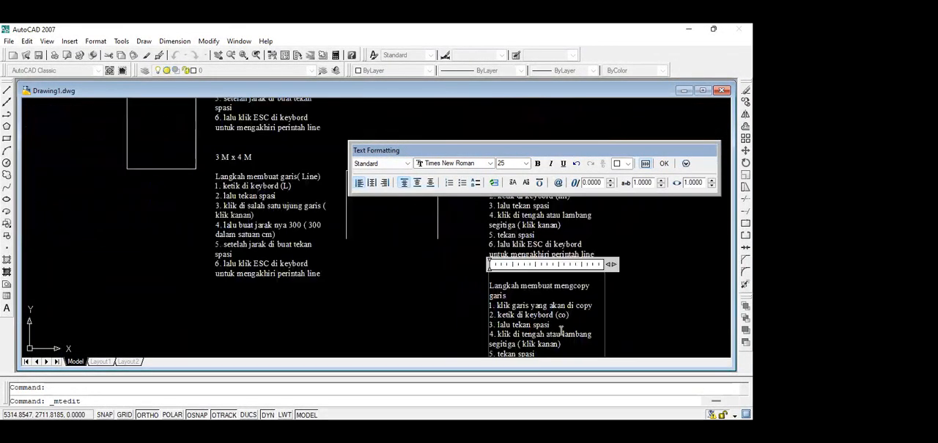
scroll(562, 331, "up", 3)
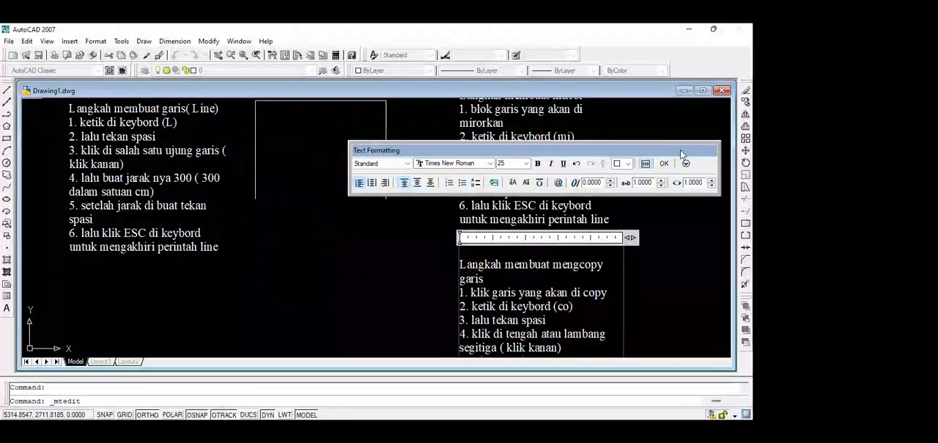
middle_click_drag(578, 254, 570, 196)
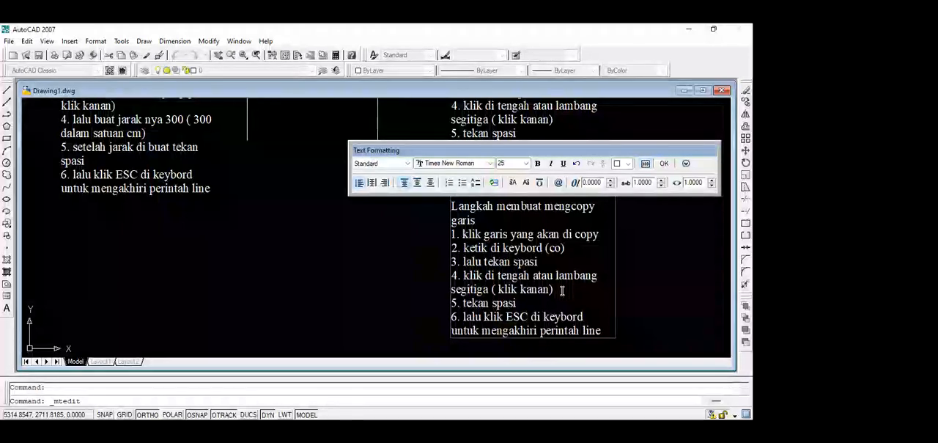
key("BackSpace")
key("BackSpace")
key("BackSpace")
key("BackSpace")
key("BackSpace")
key("BackSpace")
key("BackSpace")
key("BackSpace")
key("BackSpace")
key("BackSpace")
key("BackSpace")
key("BackSpace")
key("BackSpace")
key("BackSpace")
key("BackSpace")
key("BackSpace")
key("BackSpace")
key("BackSpace")
key("BackSpace")
key("BackSpace")
key("BackSpace")
key("BackSpace")
key("BackSpace")
key("BackSpace")
key("BackSpace")
key("BackSpace")
key("BackSpace")
key("BackSpace")
key("BackSpace")
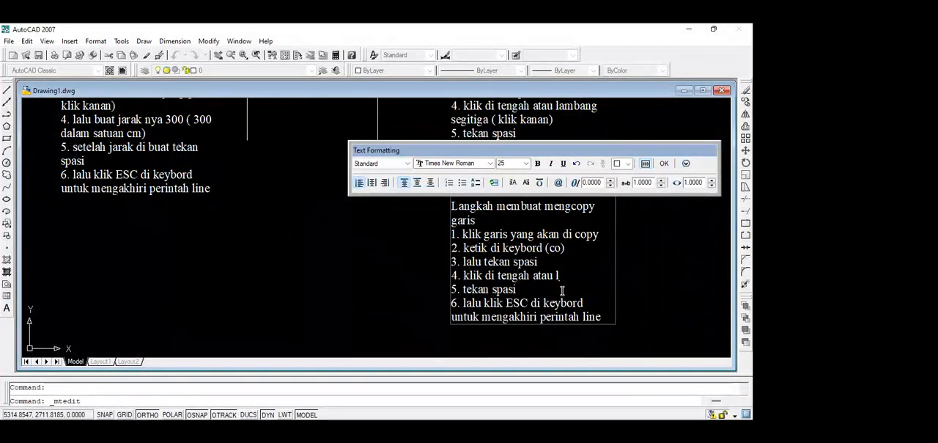
key("BackSpace")
key("BackSpace")
key("BackSpace")
key("BackSpace")
key("BackSpace")
key("BackSpace")
key("BackSpace")
key("BackSpace")
key("BackSpace")
key("BackSpace")
key("BackSpace")
key("BackSpace")
key("BackSpace")
key("BackSpace")
key("BackSpace")
key("BackSpace")
type("garis")
Rewrite the copied note's fifth instruction as "5. arahkan garis ke tempat yang mau kita copy".
key("Down")
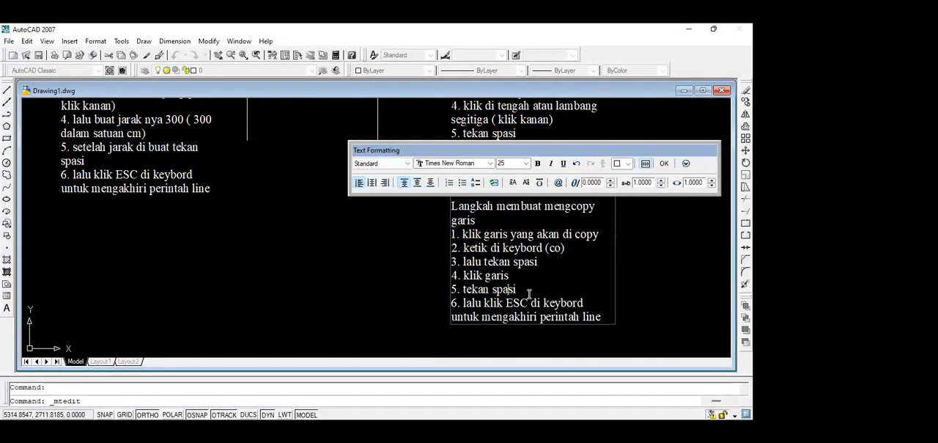
key("Delete")
key("Delete")
key("BackSpace")
key("BackSpace")
key("BackSpace")
key("BackSpace")
key("BackSpace")
key("BackSpace")
key("BackSpace")
key("BackSpace")
key("BackSpace")
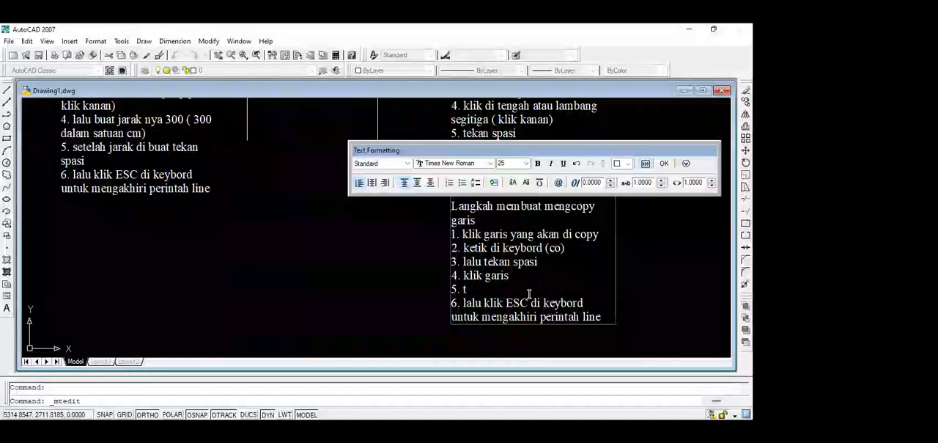
type("pindahkan")
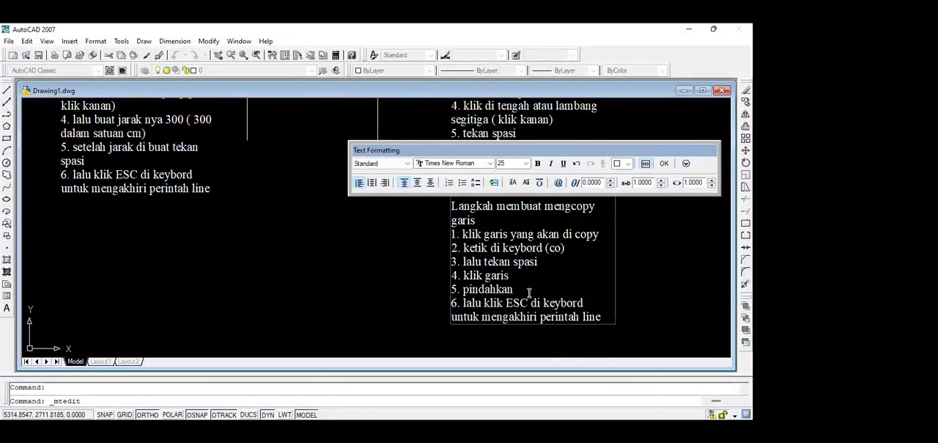
key("BackSpace")
key("BackSpace")
key("BackSpace")
key("BackSpace")
key("BackSpace")
key("BackSpace")
key("BackSpace")
key("BackSpace")
key("BackSpace")
type("a")
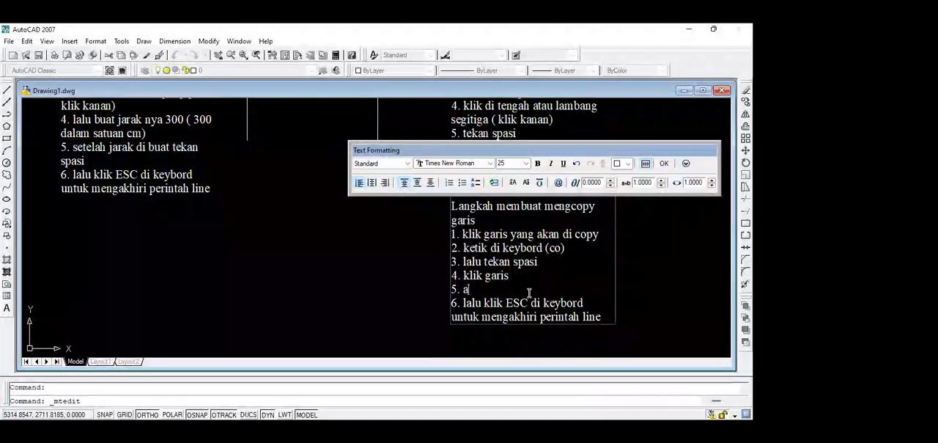
type("rahkan g")
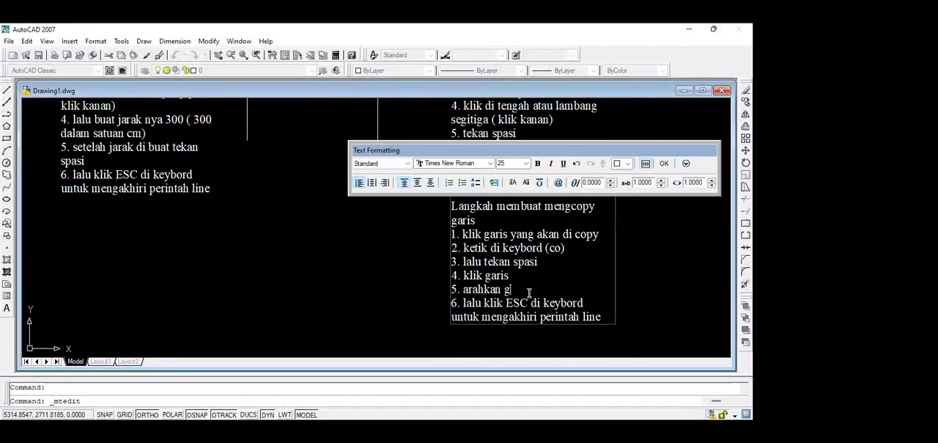
type("aris ke tempa")
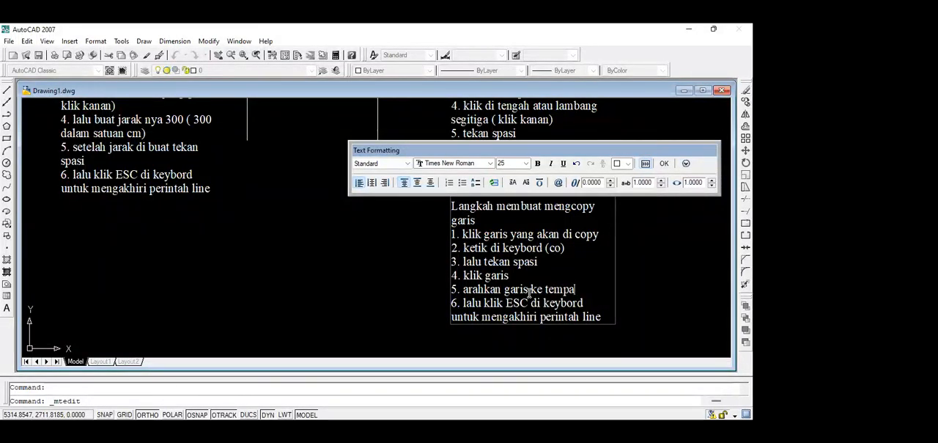
type("t yang ma")
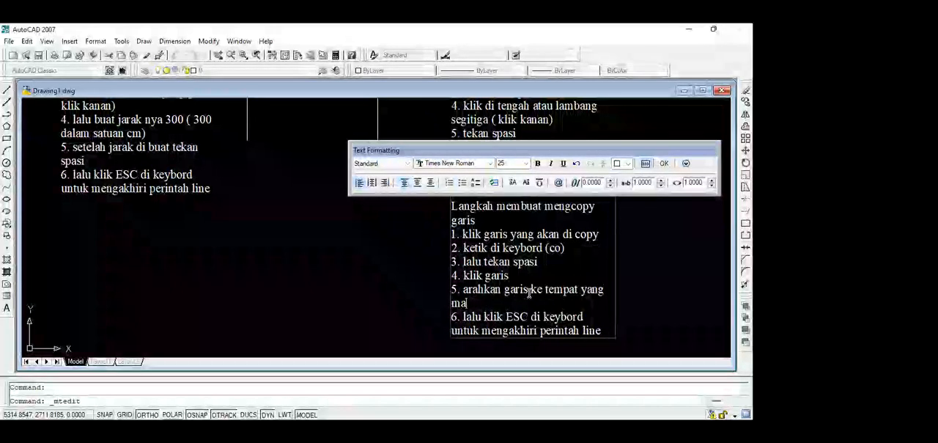
type("u kita")
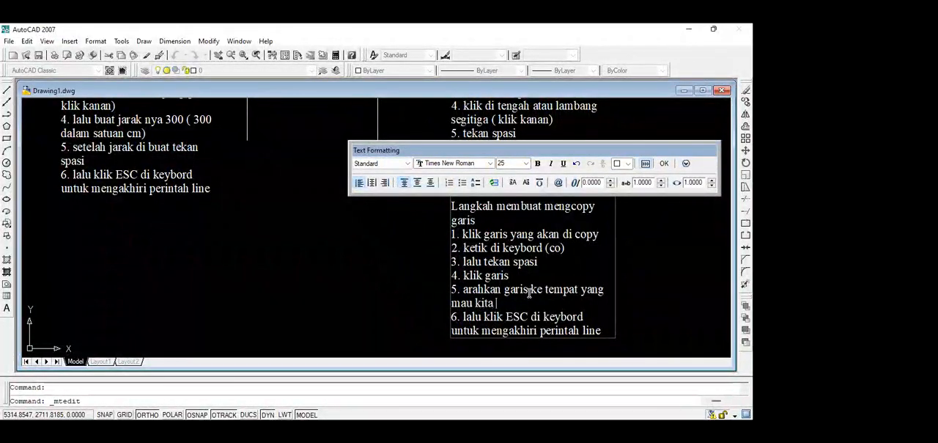
type(" kop")
key("BackSpace")
key("BackSpace")
key("BackSpace")
type("copu")
key("BackSpace")
type("y")
Insert the line "6. lalu tekan spasi", renumber the note's last instruction as 7, and finish the text edit.
key("Return")
type("6")
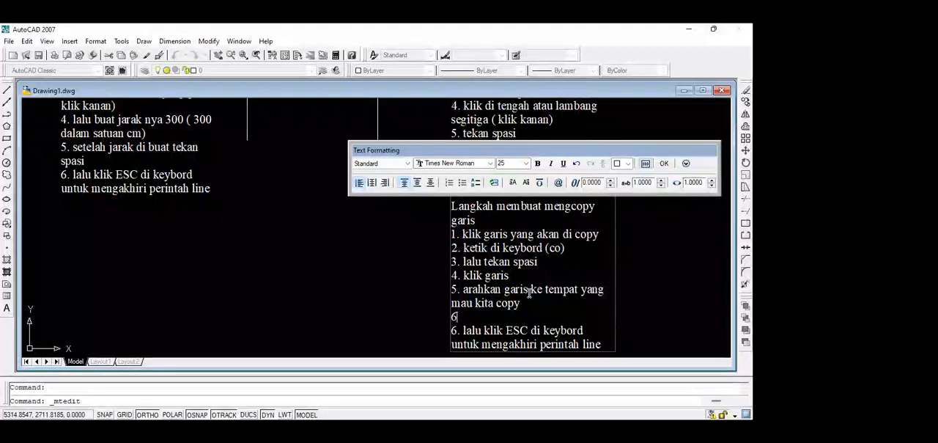
type(". lalu")
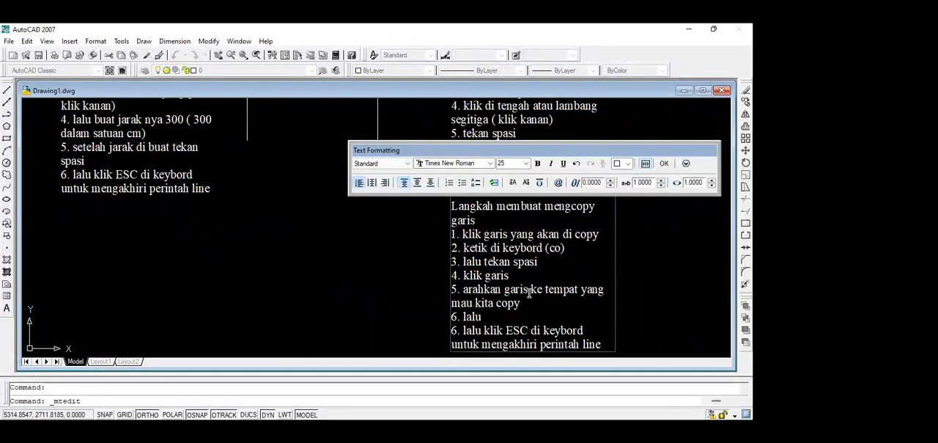
type(" tekan spasi")
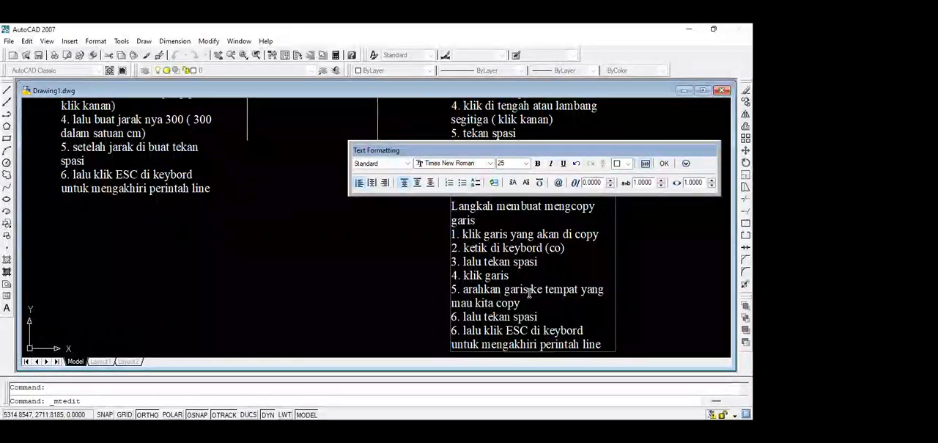
double_click(454, 331)
type("7")
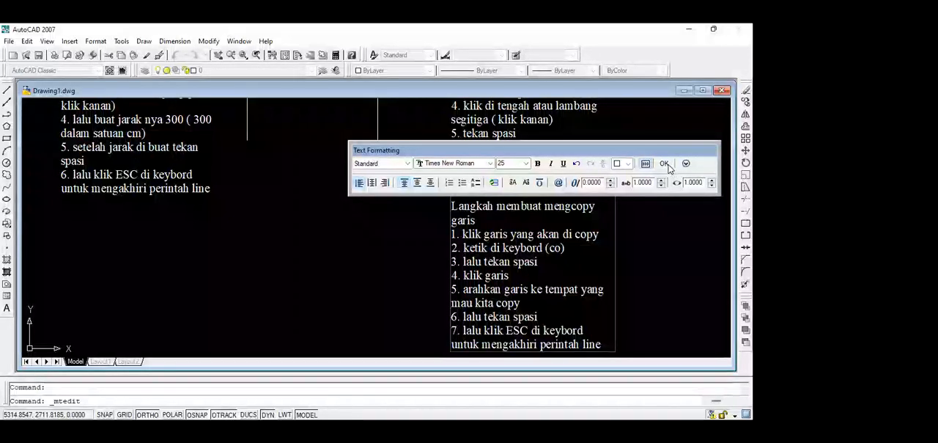
left_click(664, 164)
Turn Ortho off and move the "Langkah membuat mirror" note below the "Langkah membuat garis( Line)" note.
left_click(545, 154)
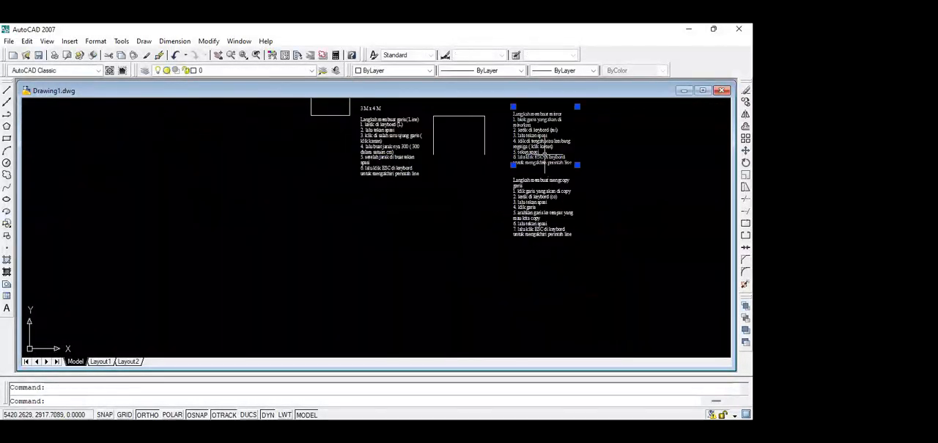
type("m")
key("space")
left_click(513, 164)
left_click(148, 415)
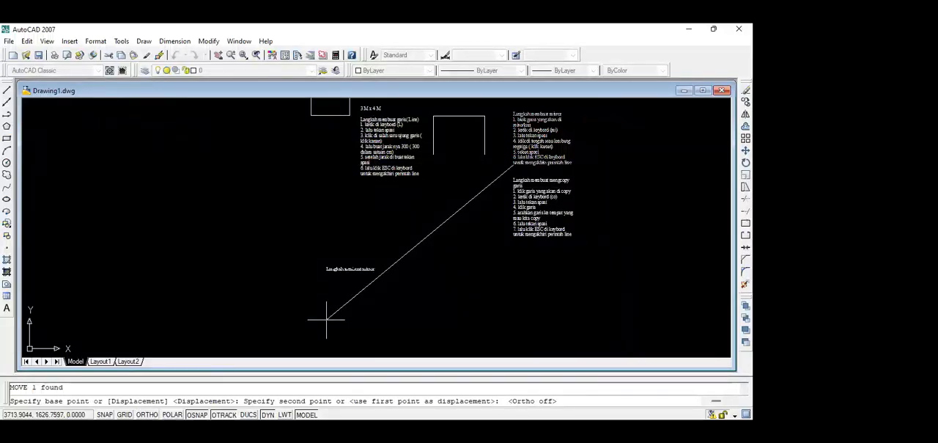
left_click(358, 245)
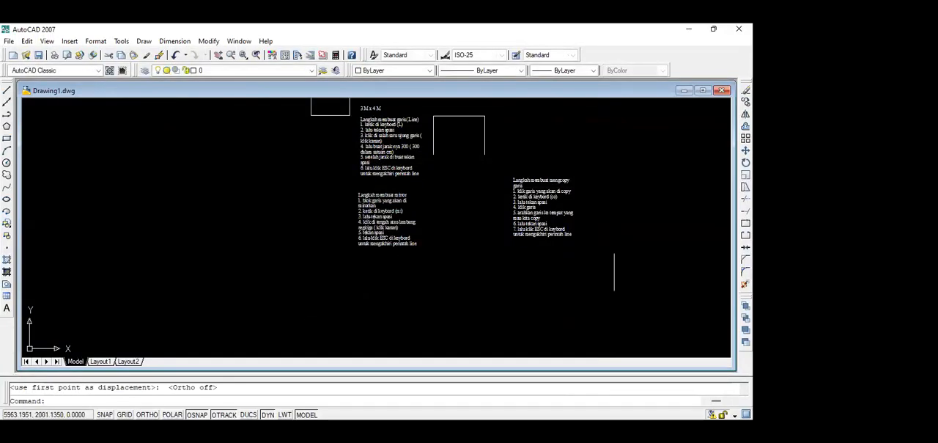
Move the "Langkah membuat mengcopy garis" note up beside the open three-sided outline.
left_click(614, 272)
left_click(511, 165)
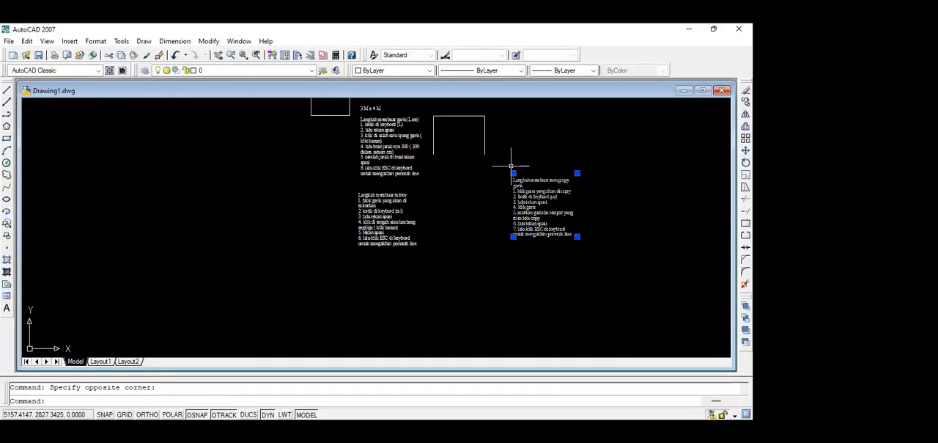
type("m")
key("space")
left_click(513, 236)
left_click(511, 172)
Delete the right vertical line of the three-sided outline next to the copy note.
scroll(510, 188, "up", 4)
middle_click_drag(498, 156, 424, 291)
scroll(411, 231, "up", 4)
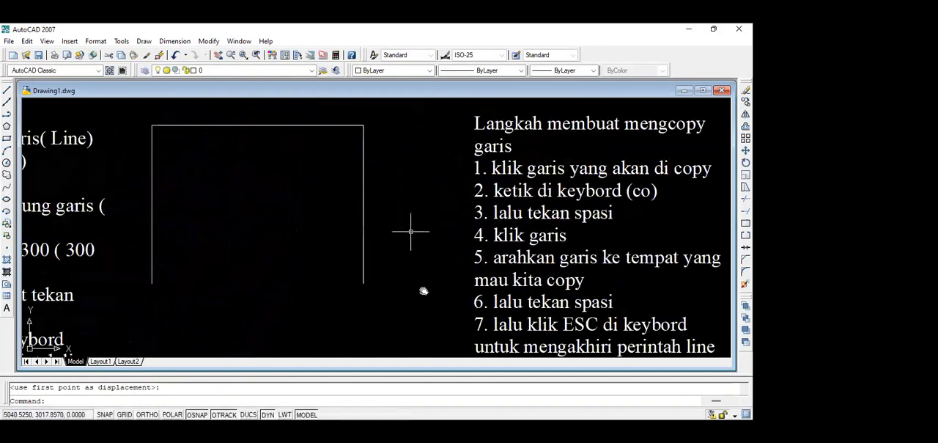
left_click(364, 218)
key("Delete")
scroll(333, 206, "down", 2)
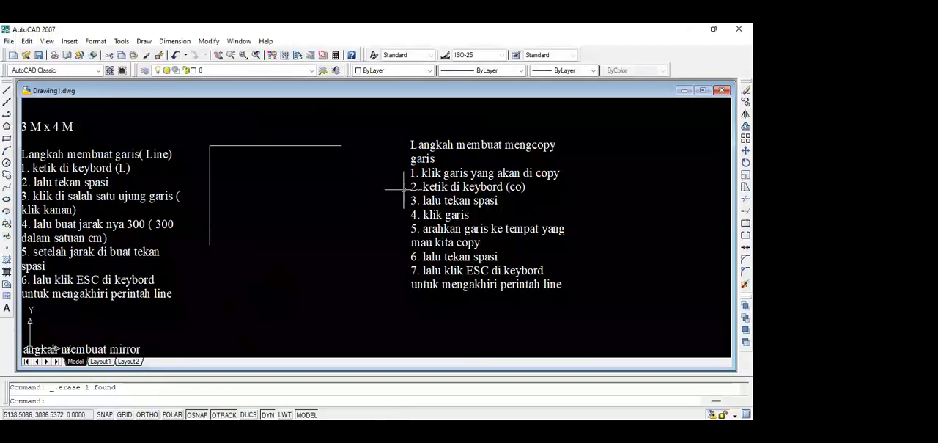
left_click(209, 171)
type("co")
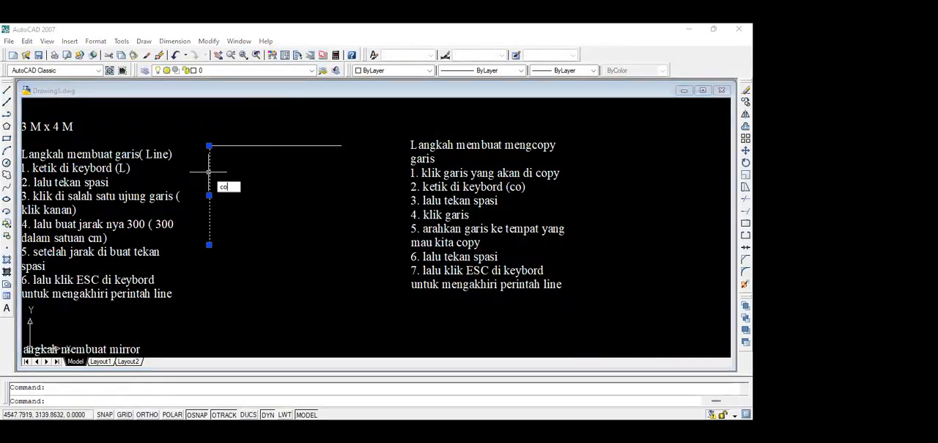
key("space")
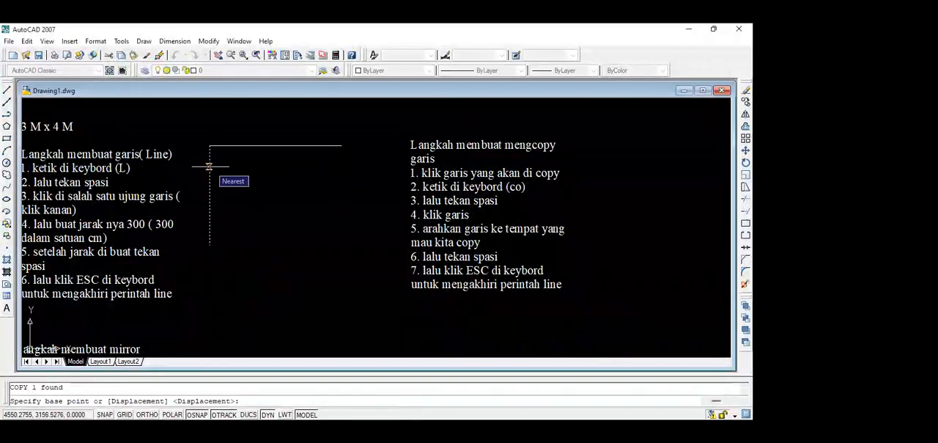
key("Escape")
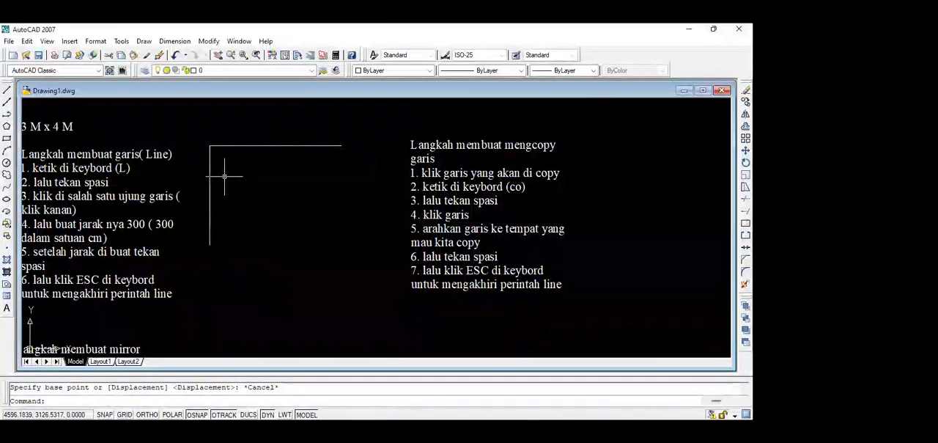
Copy the left vertical line from its upper endpoint to the top line's right endpoint, and close the outline's bottom with a line.
left_click(211, 167)
type("co")
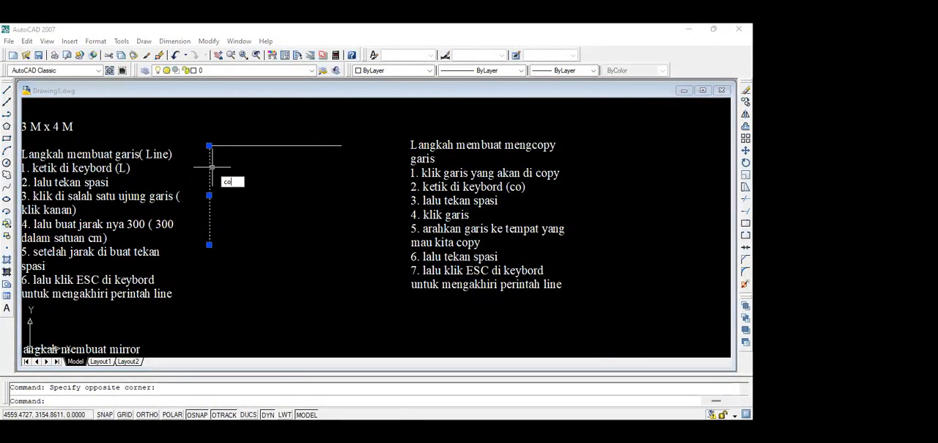
key("space")
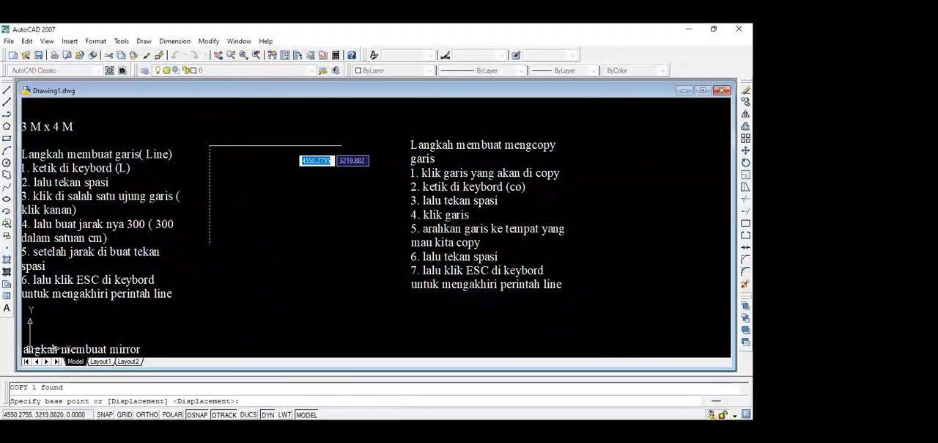
left_click(211, 146)
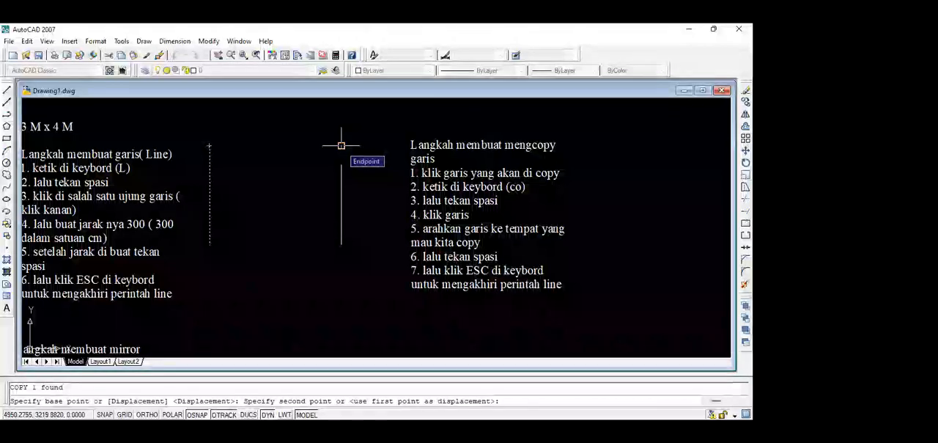
left_click(340, 146)
key("space")
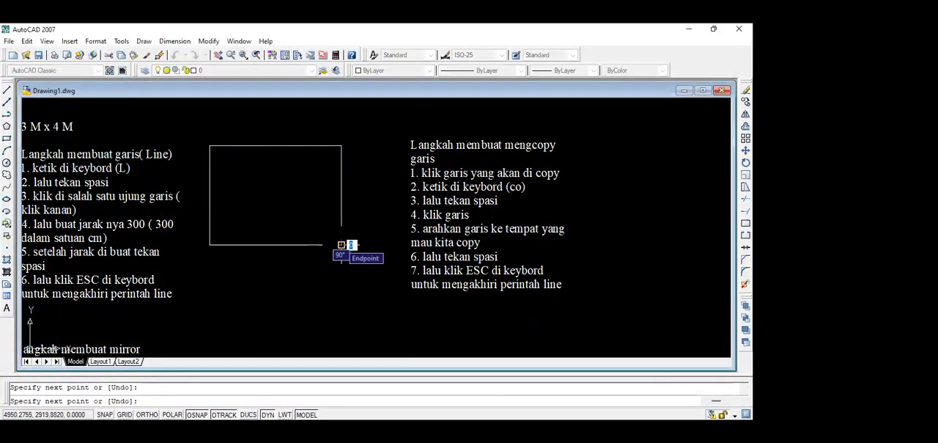
key("Escape")
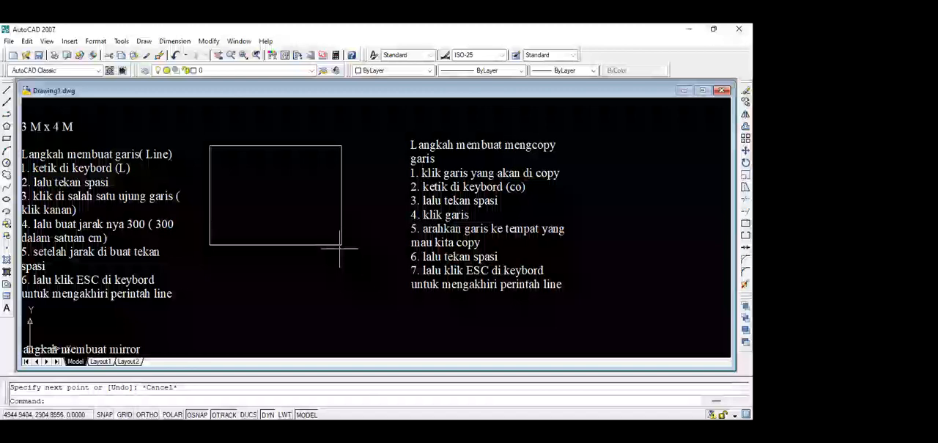
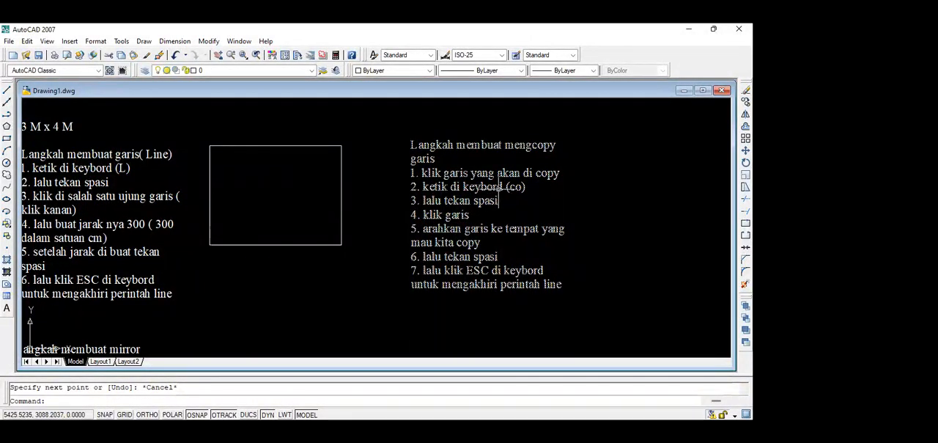
left_click(288, 146)
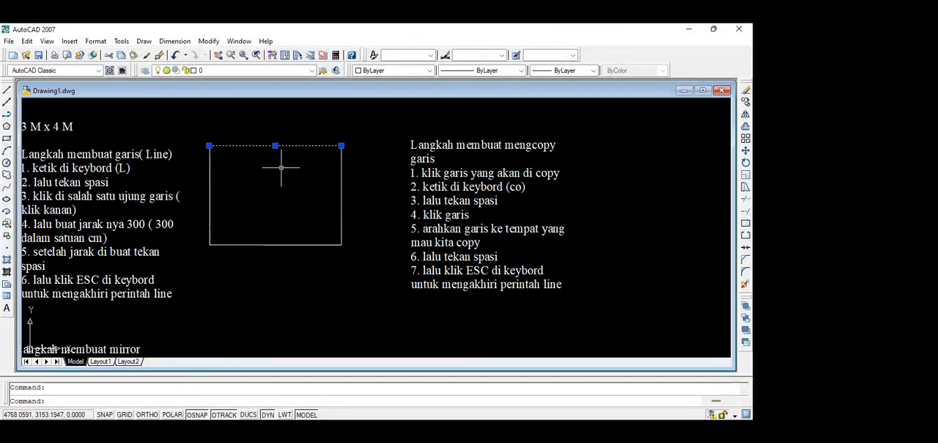
type("co")
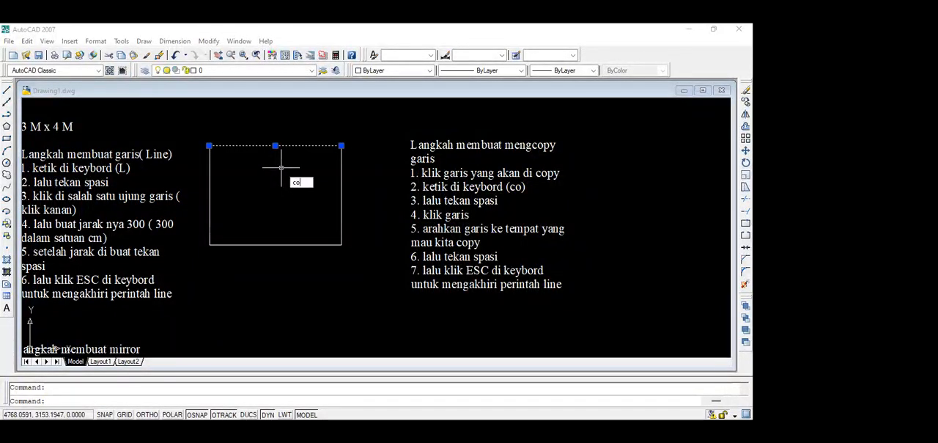
key("space")
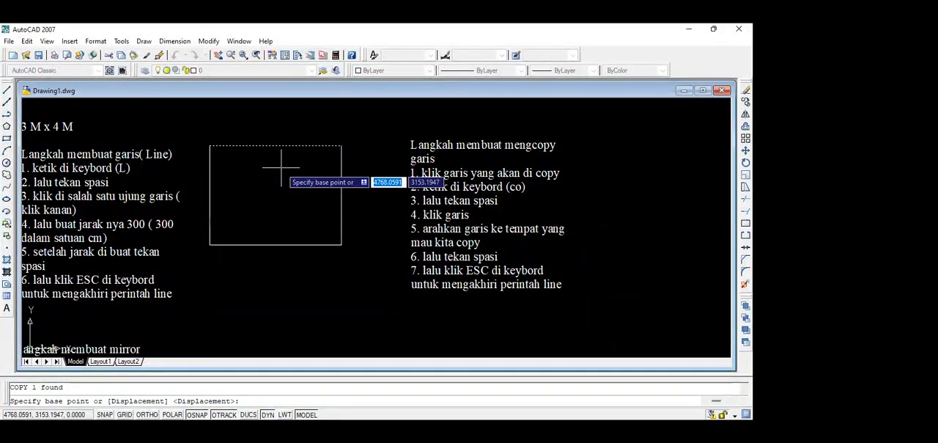
type("15")
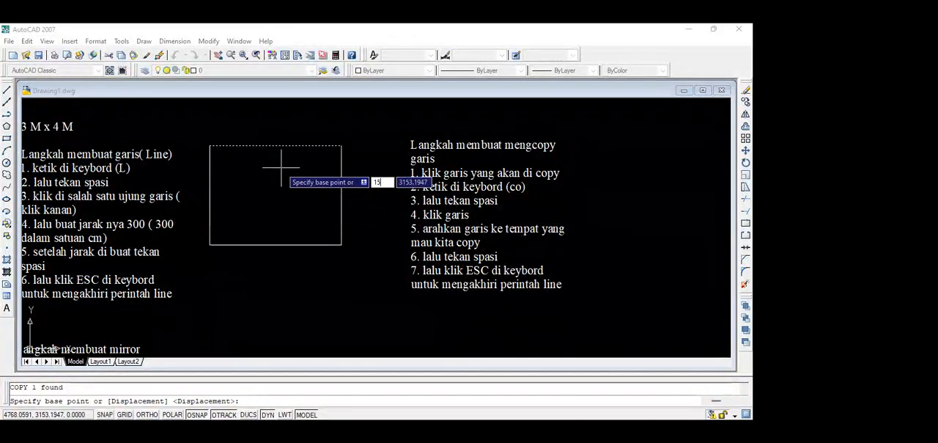
key("Return")
key("Escape")
left_click(277, 145)
key("Escape")
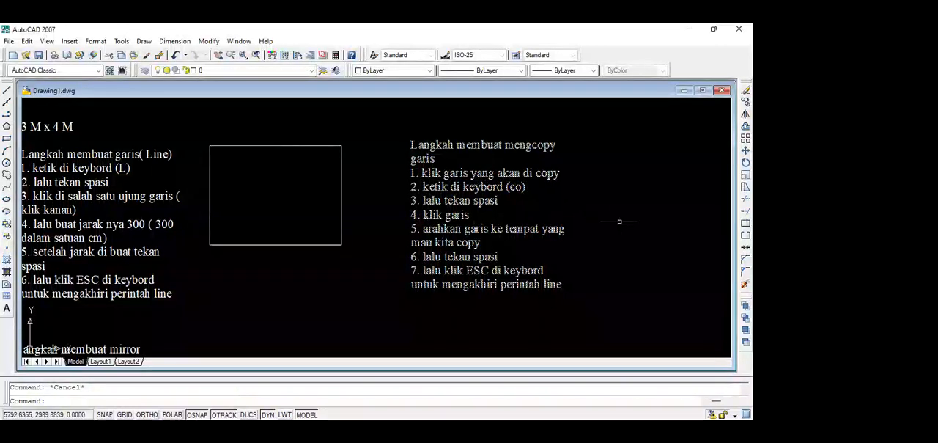
left_click(621, 222)
left_click(401, 118)
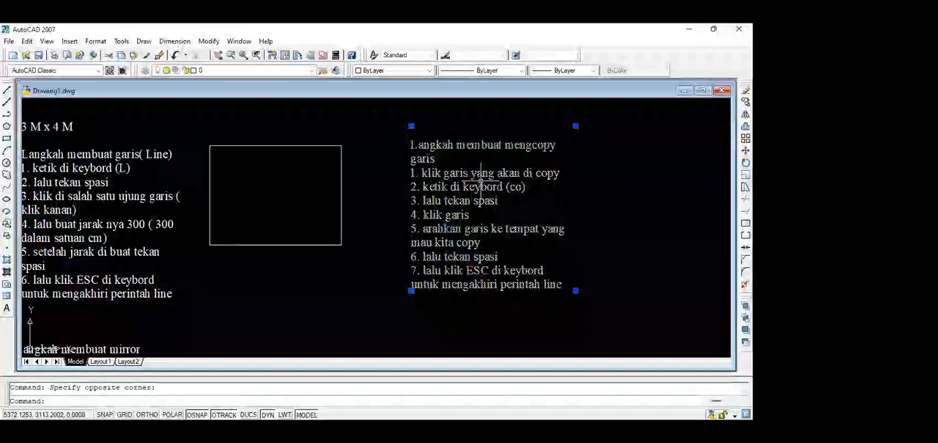
key("Escape")
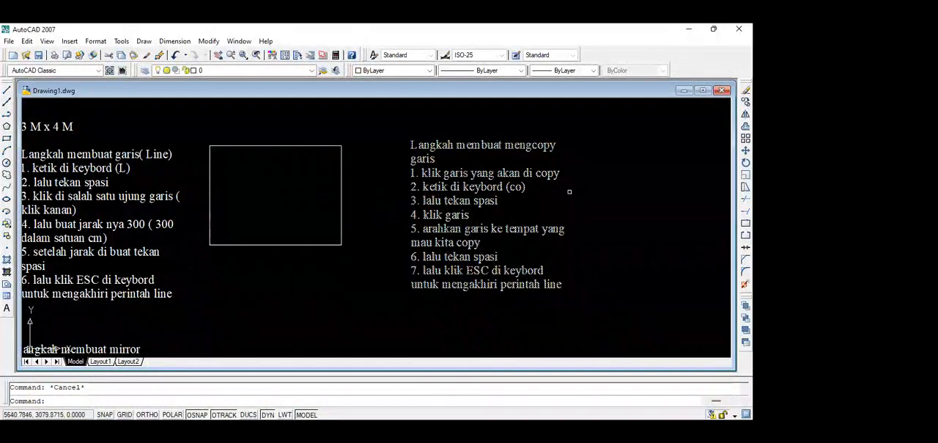
left_click(490, 176)
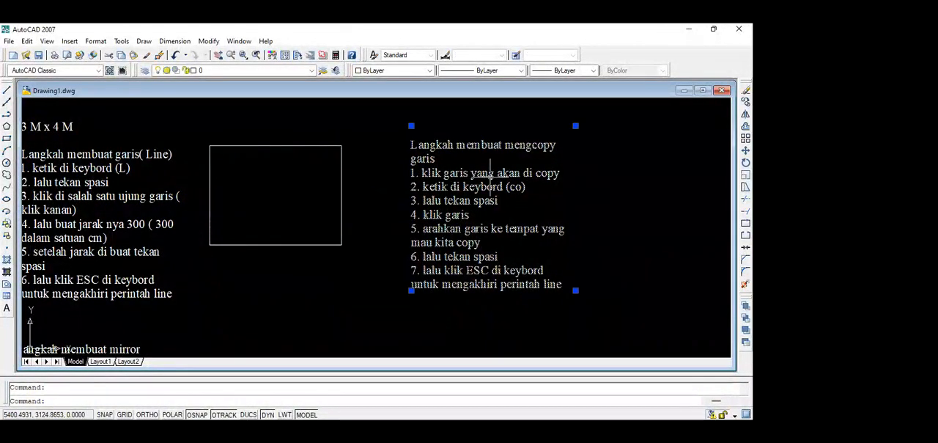
type("c")
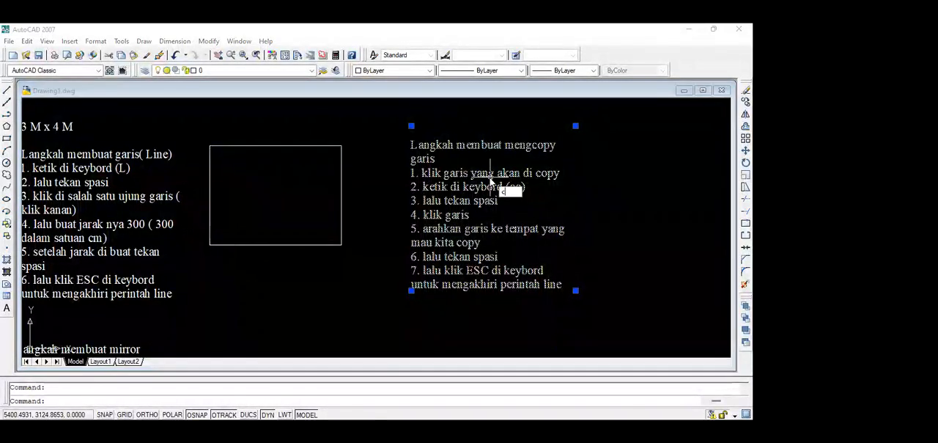
key("Escape")
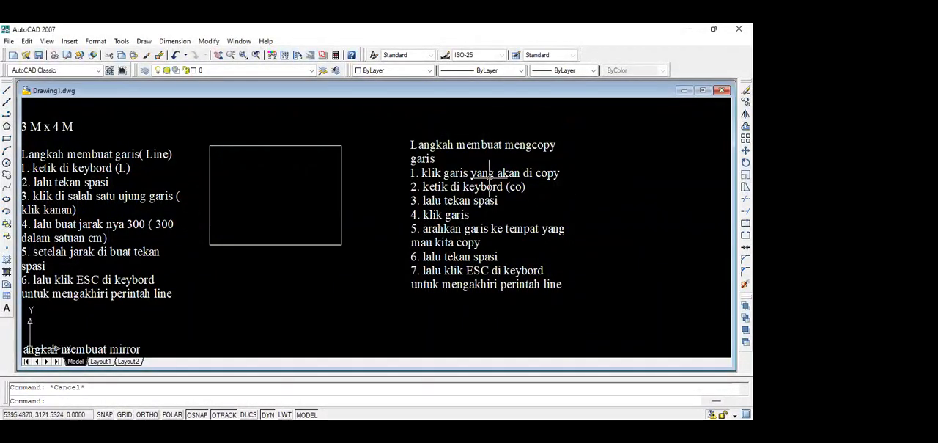
scroll(491, 176, "down", 2)
mouse_move(488, 204)
middle_mouse_down()
mouse_move(485, 315)
mouse_move(482, 214)
mouse_move(458, 102)
mouse_move(466, 210)
mouse_move(466, 181)
middle_mouse_up()
scroll(392, 222, "up", 2)
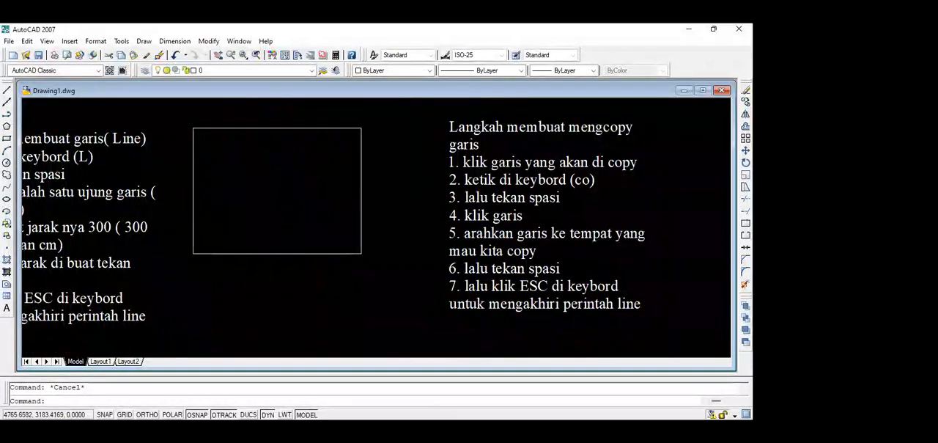
scroll(283, 142, "up", 1)
scroll(283, 140, "down", 2)
left_click(285, 129)
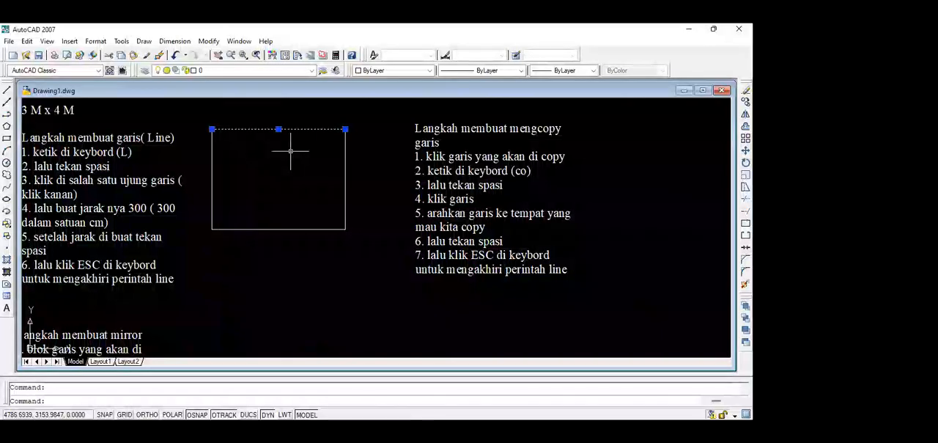
key("Escape")
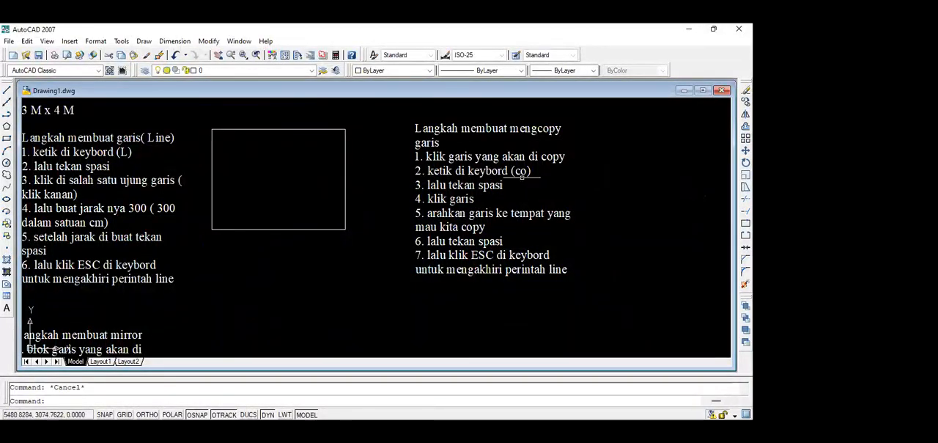
left_click(476, 128)
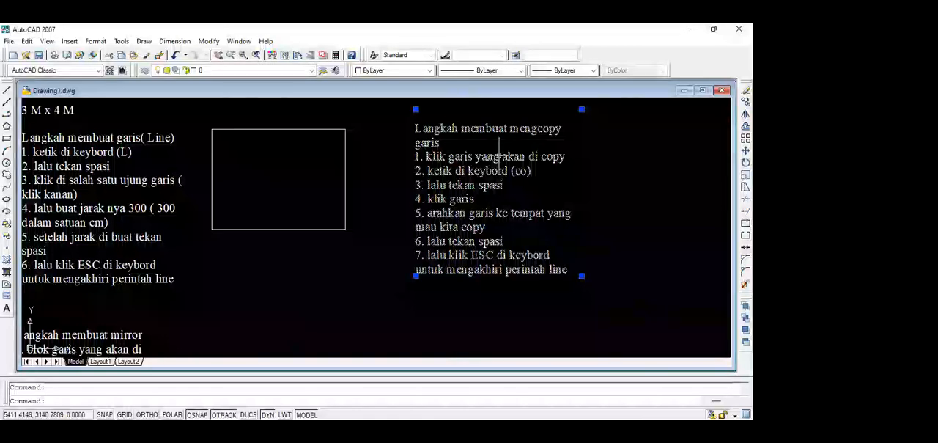
key("Escape")
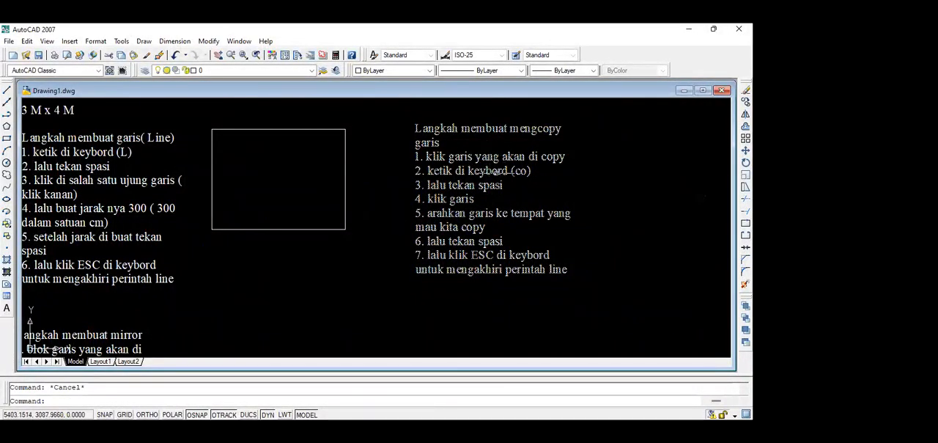
Offset all four sides of the rectangle inward by 15.
scroll(402, 147, "up", 2)
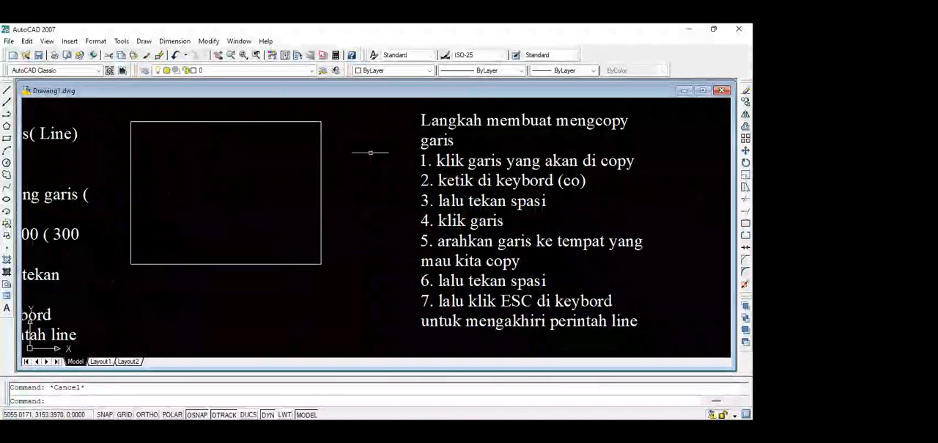
mouse_move(375, 159)
middle_mouse_down()
mouse_move(434, 170)
mouse_move(418, 159)
middle_mouse_up()
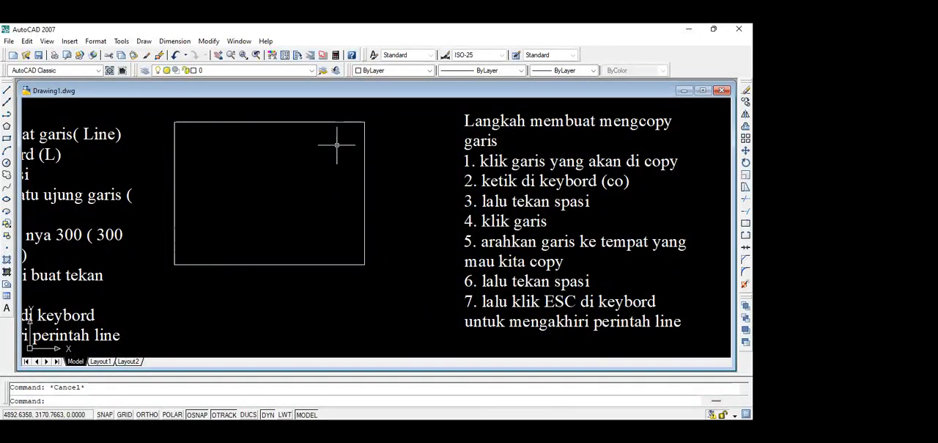
type("co")
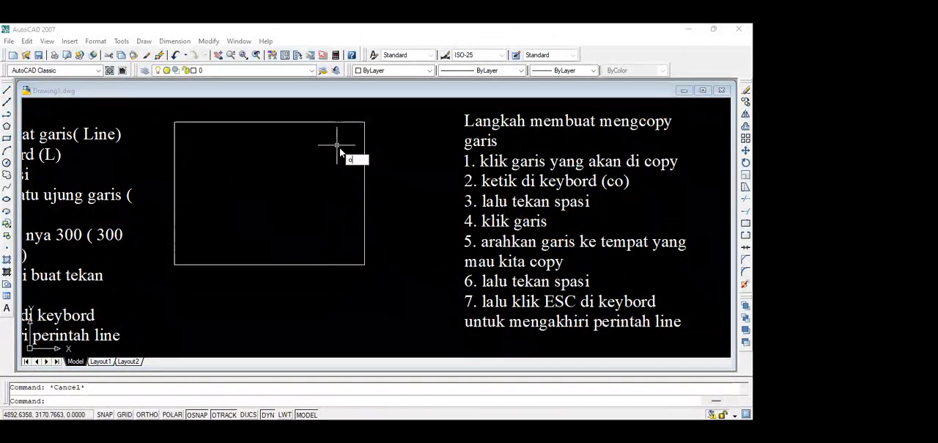
key("space")
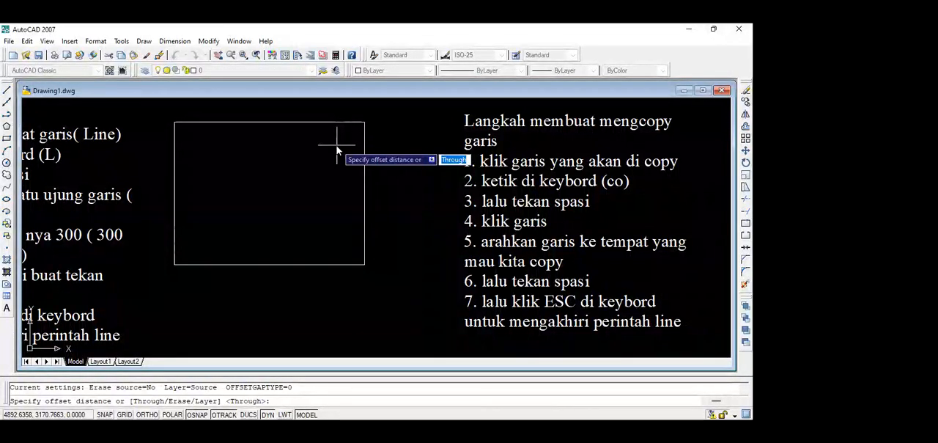
type("15")
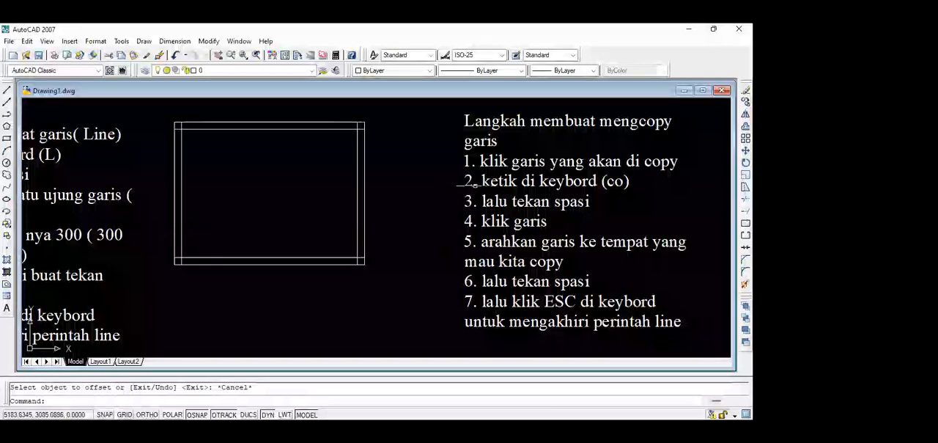
left_click(520, 163)
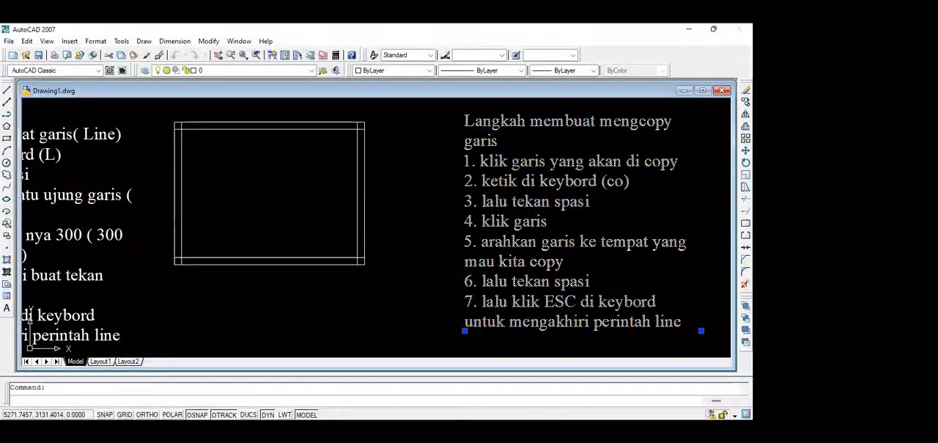
double_click(523, 145)
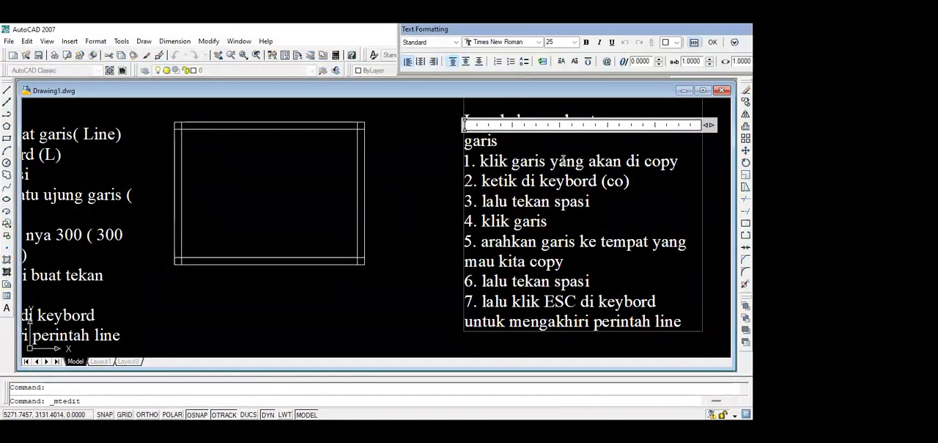
key("Escape")
Change the heading of the copy note beside the rectangle to "Langkah membuat garis sejajar".
left_click(539, 119)
double_click(538, 120)
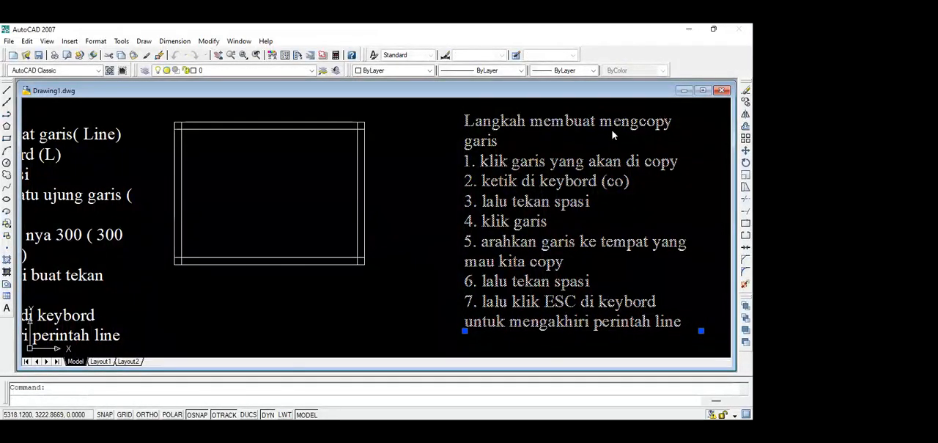
scroll(583, 140, "up", 2)
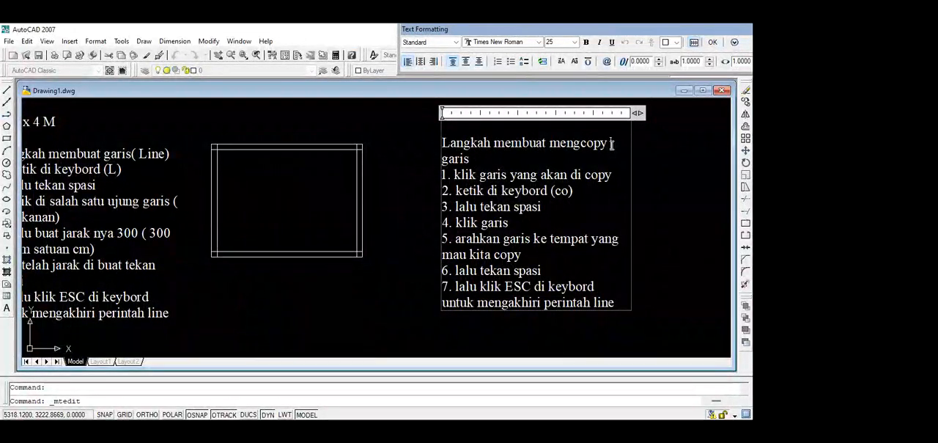
key("BackSpace")
key("BackSpace")
key("BackSpace")
key("BackSpace")
key("BackSpace")
key("BackSpace")
key("BackSpace")
key("BackSpace")
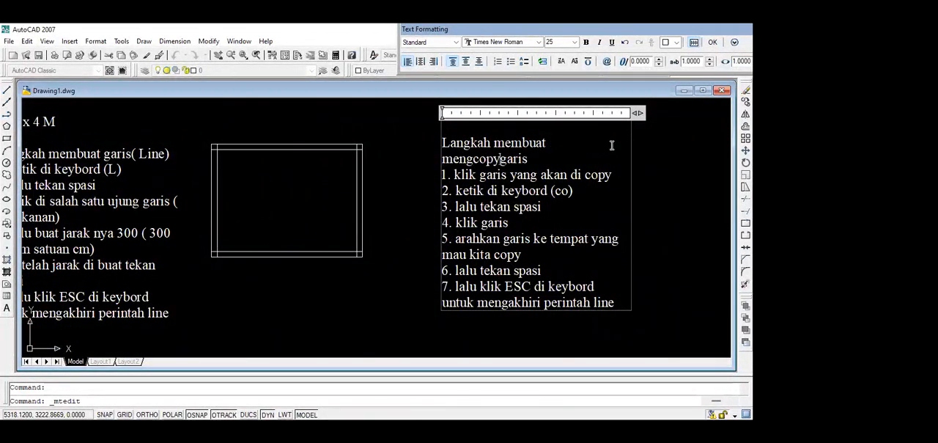
key("BackSpace")
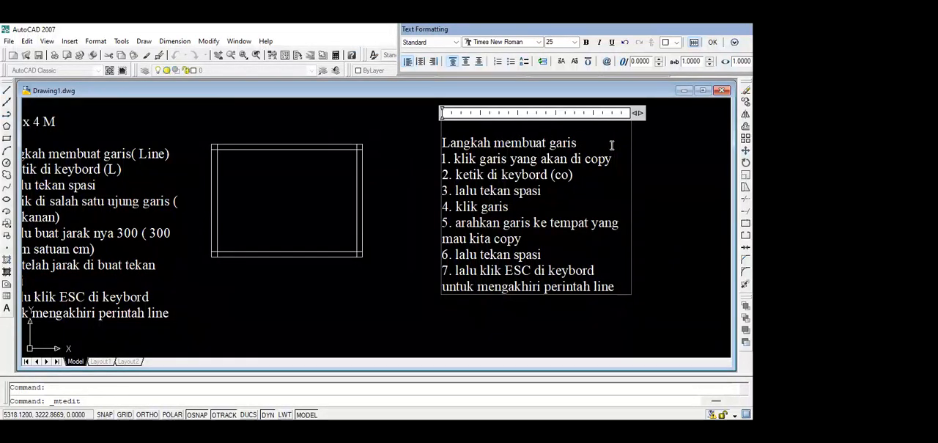
key("Right")
key("Right")
key("Right")
key("Right")
key("Right")
type("sejajar")
Replace the text of item 1 in the "garis sejajar" note with "ketik o di keybord".
left_click(607, 165)
key("BackSpace")
key("BackSpace")
key("BackSpace")
key("BackSpace")
key("BackSpace")
key("BackSpace")
key("BackSpace")
key("BackSpace")
key("BackSpace")
key("BackSpace")
key("BackSpace")
key("BackSpace")
key("BackSpace")
key("BackSpace")
key("BackSpace")
key("BackSpace")
key("BackSpace")
key("BackSpace")
key("BackSpace")
key("BackSpace")
key("BackSpace")
key("BackSpace")
key("BackSpace")
key("BackSpace")
key("BackSpace")
key("BackSpace")
key("BackSpace")
type("etik")
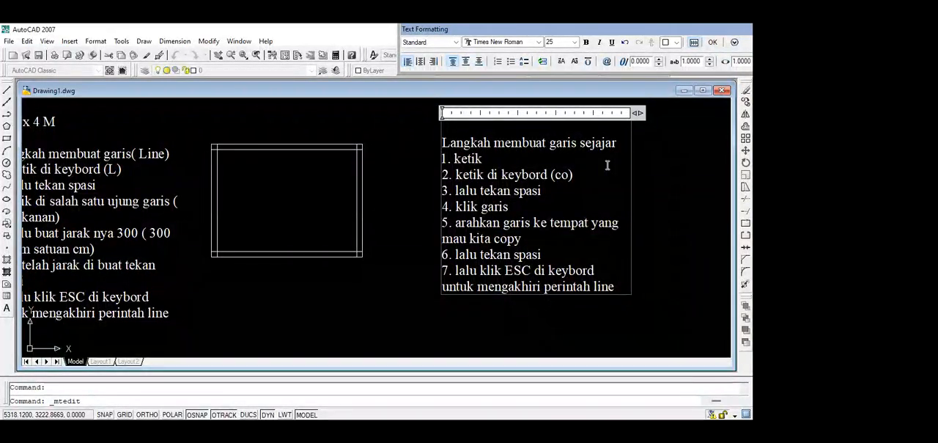
type(" o di keyb")
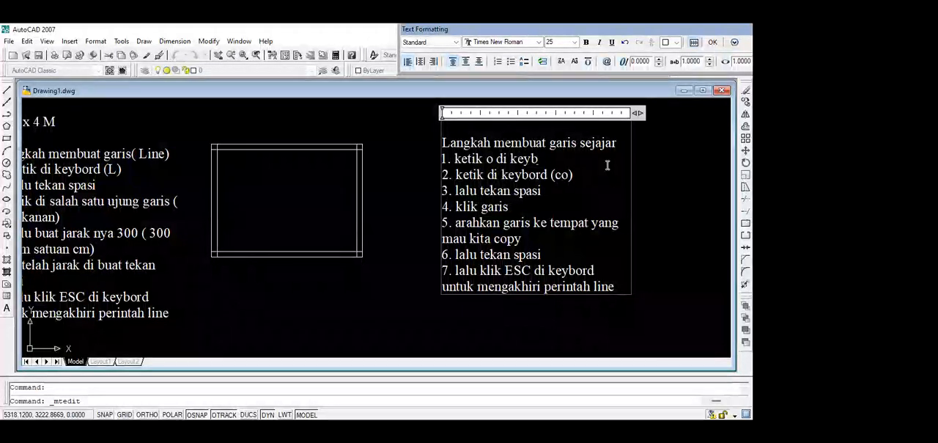
type("ord")
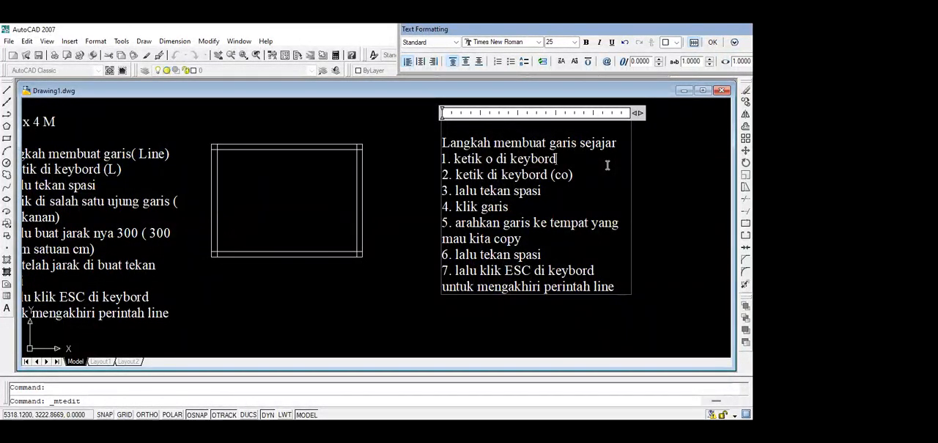
Replace the text of item 2 in the note with "tekan spasi".
key("BackSpace")
key("BackSpace")
key("BackSpace")
key("BackSpace")
key("BackSpace")
key("BackSpace")
key("BackSpace")
key("BackSpace")
key("BackSpace")
key("BackSpace")
key("BackSpace")
key("BackSpace")
key("BackSpace")
key("BackSpace")
key("BackSpace")
key("BackSpace")
key("BackSpace")
key("BackSpace")
key("BackSpace")
key("BackSpace")
type("tekan s")
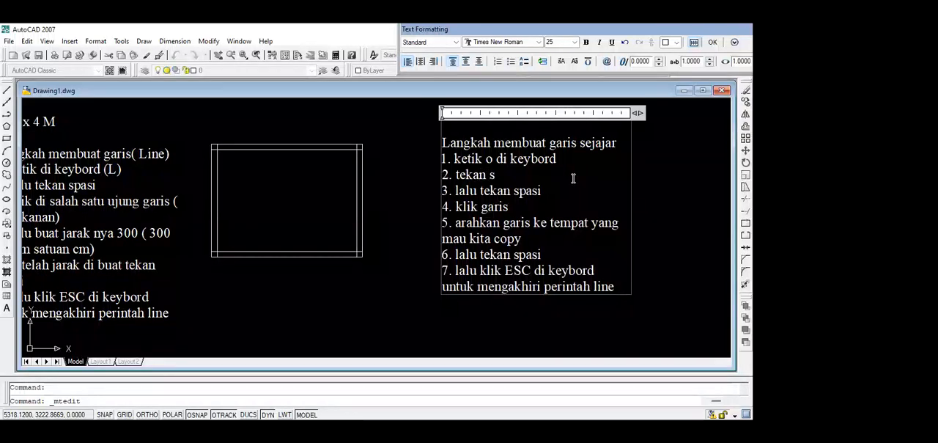
type("pasi")
Replace the text of item 3 in the note with "buat ukurannya (15 cm)".
key("BackSpace")
key("BackSpace")
key("BackSpace")
key("BackSpace")
key("BackSpace")
key("BackSpace")
key("BackSpace")
key("BackSpace")
key("BackSpace")
key("BackSpace")
key("BackSpace")
key("BackSpace")
key("BackSpace")
key("BackSpace")
key("BackSpace")
type("b")
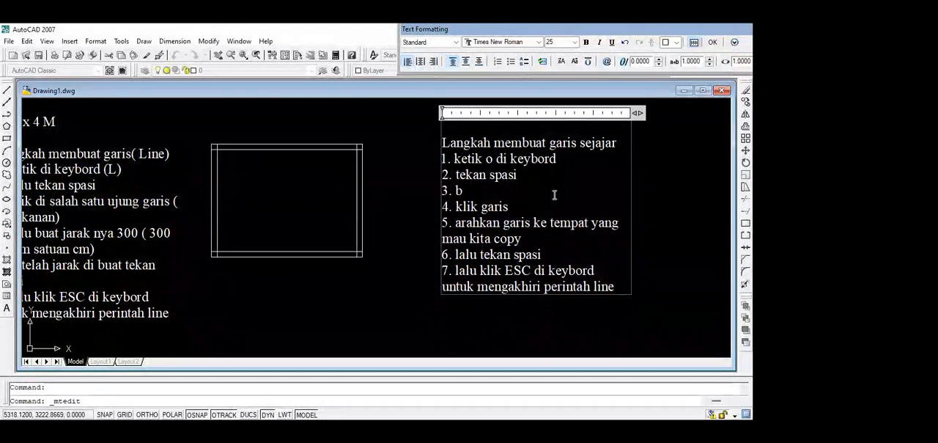
type("uat ukurannya")
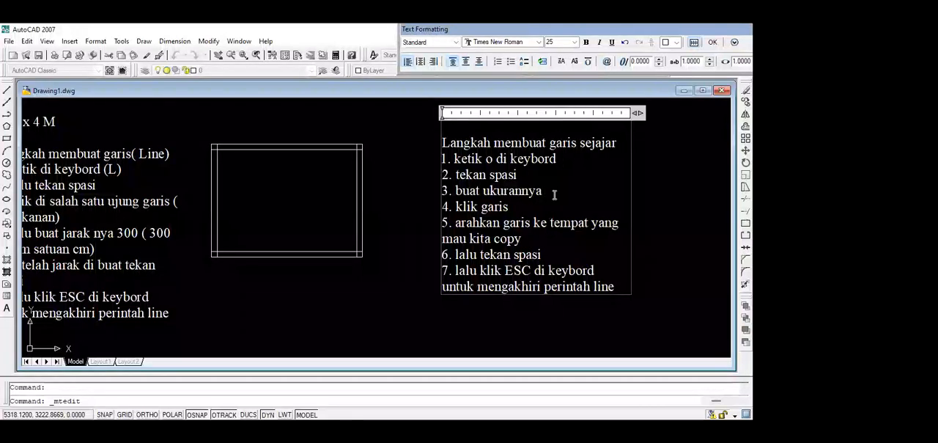
type(" (15 cm")
Replace the text of item 4 in the note with "tekan spasi".
key("BackSpace")
key("BackSpace")
key("BackSpace")
key("BackSpace")
key("BackSpace")
key("BackSpace")
key("BackSpace")
key("BackSpace")
key("BackSpace")
key("BackSpace")
type("tekan s")
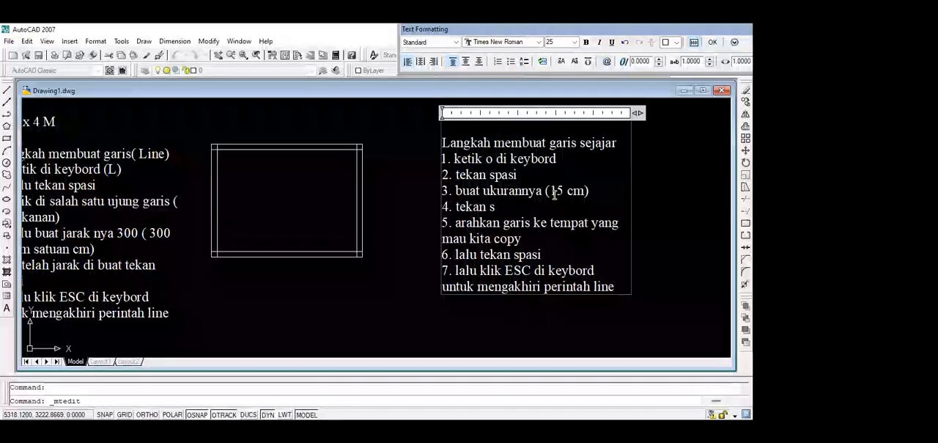
type("pasi")
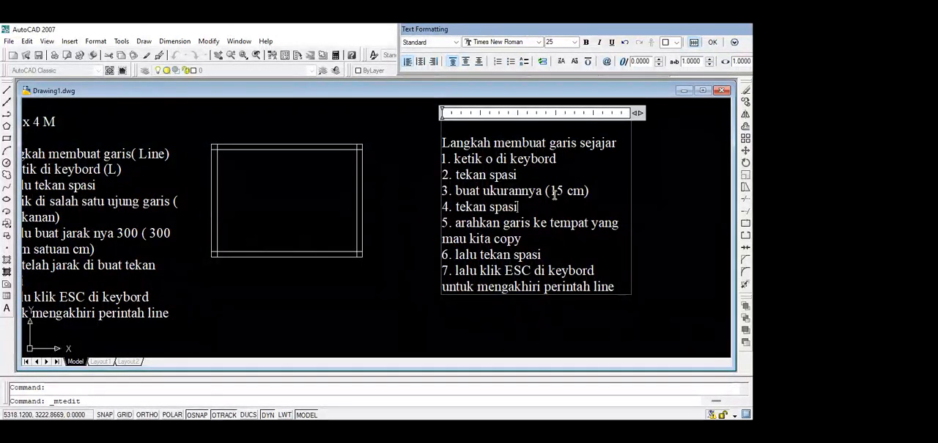
Replace the text of item 5 in the "garis sejajar" note with "klik garis yang akan kita sejajarkan".
left_click(539, 244)
key("BackSpace")
key("BackSpace")
key("BackSpace")
key("BackSpace")
key("BackSpace")
key("BackSpace")
key("BackSpace")
key("BackSpace")
key("BackSpace")
key("BackSpace")
key("BackSpace")
key("BackSpace")
key("BackSpace")
key("BackSpace")
key("BackSpace")
key("BackSpace")
key("BackSpace")
key("BackSpace")
key("BackSpace")
key("BackSpace")
key("BackSpace")
key("BackSpace")
key("BackSpace")
key("BackSpace")
key("BackSpace")
key("BackSpace")
key("BackSpace")
key("BackSpace")
key("BackSpace")
key("BackSpace")
key("BackSpace")
key("BackSpace")
key("BackSpace")
key("BackSpace")
key("BackSpace")
key("BackSpace")
key("BackSpace")
key("BackSpace")
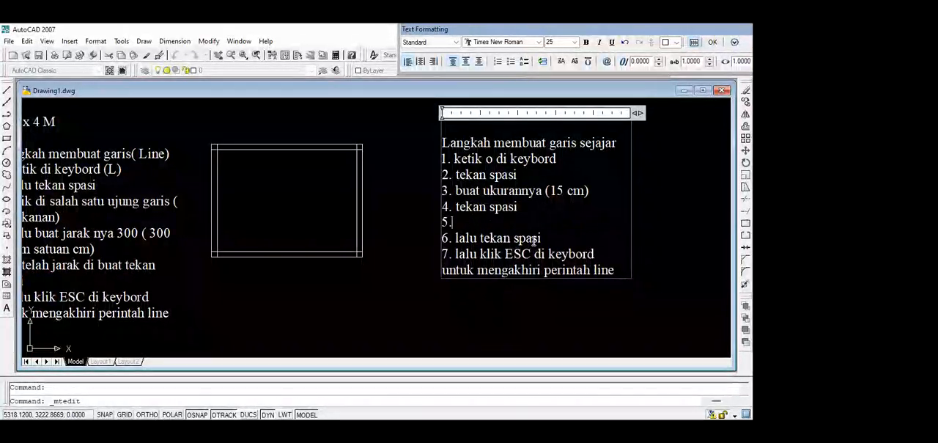
type("klik g")
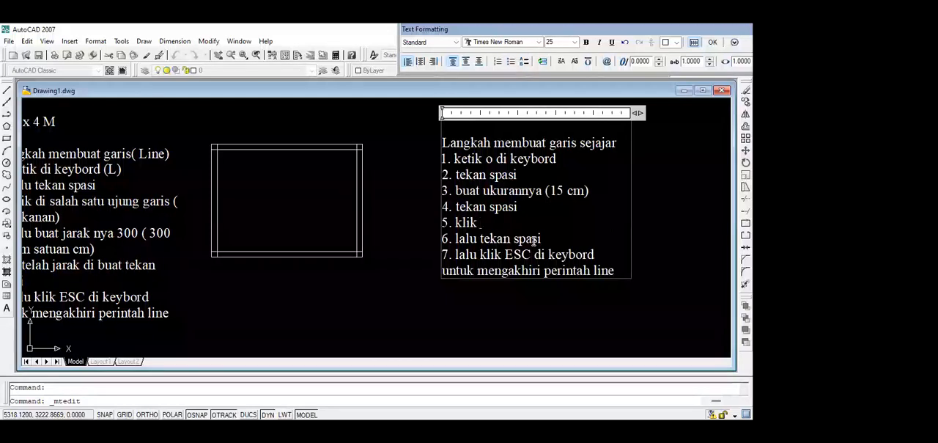
key("BackSpace")
type("garis yang a")
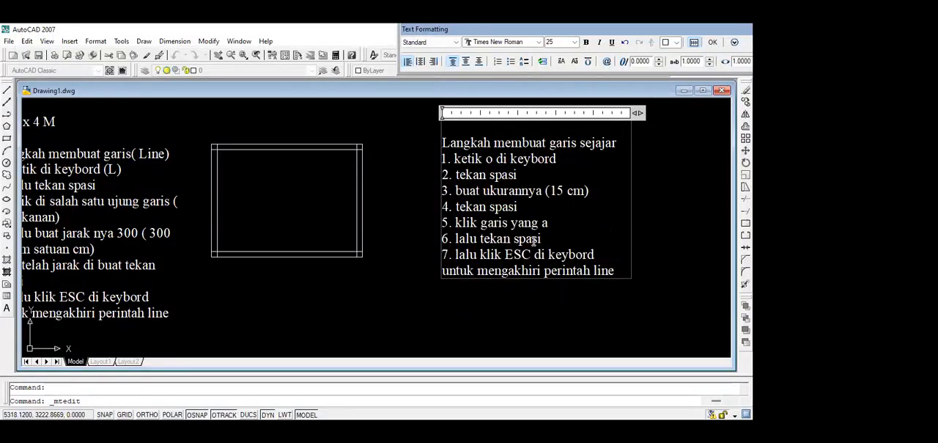
type("kan kita sejaj")
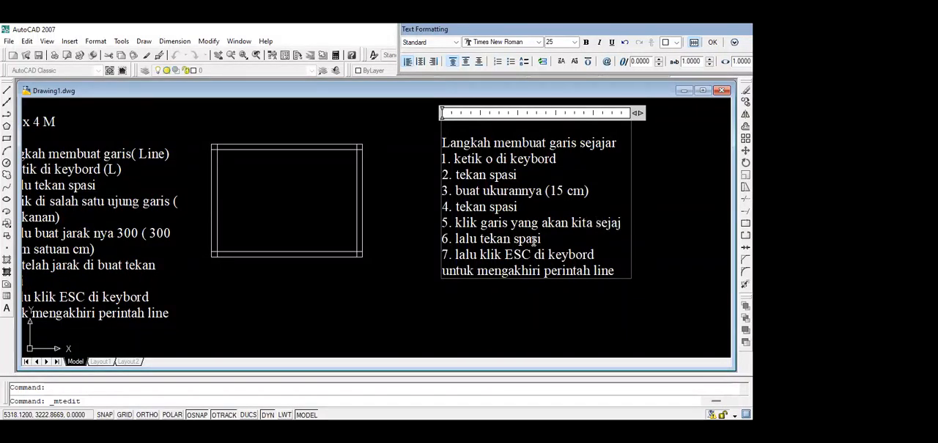
type("arkan")
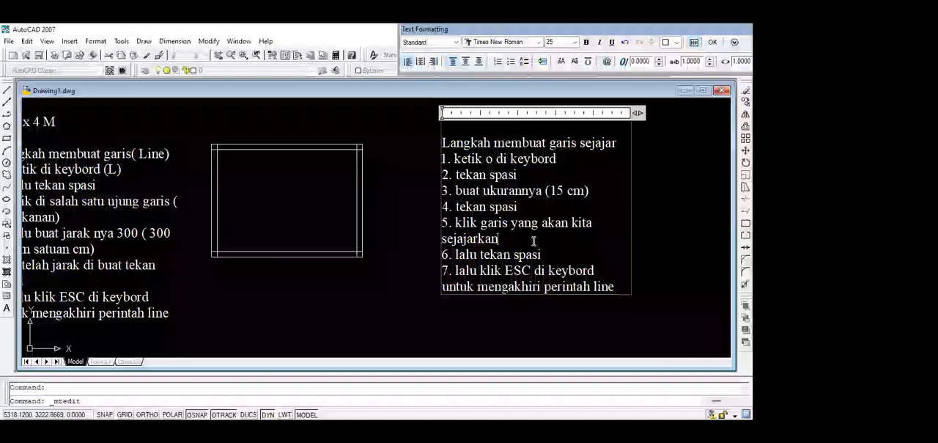
Delete item 6, "lalu tekan spasi", from the note together with its number and line.
left_click(546, 254)
key("BackSpace")
key("BackSpace")
key("BackSpace")
key("BackSpace")
key("BackSpace")
key("BackSpace")
key("BackSpace")
key("BackSpace")
key("BackSpace")
key("BackSpace")
key("BackSpace")
key("BackSpace")
key("BackSpace")
key("BackSpace")
key("BackSpace")
key("BackSpace")
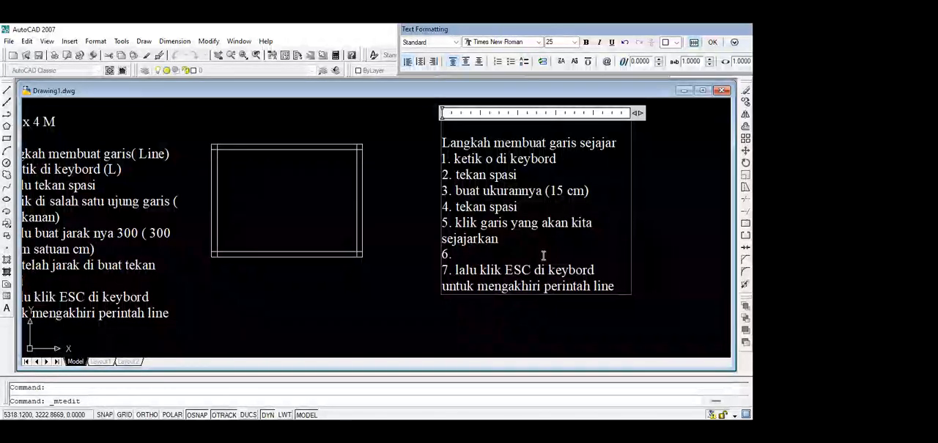
key("BackSpace")
key("BackSpace")
key("BackSpace")
Remove the final word "line" from the note, renumber the last item as 6 and finish editing the text.
left_click_drag(619, 270, 596, 276)
key("BackSpace")
double_click(445, 255)
type("6")
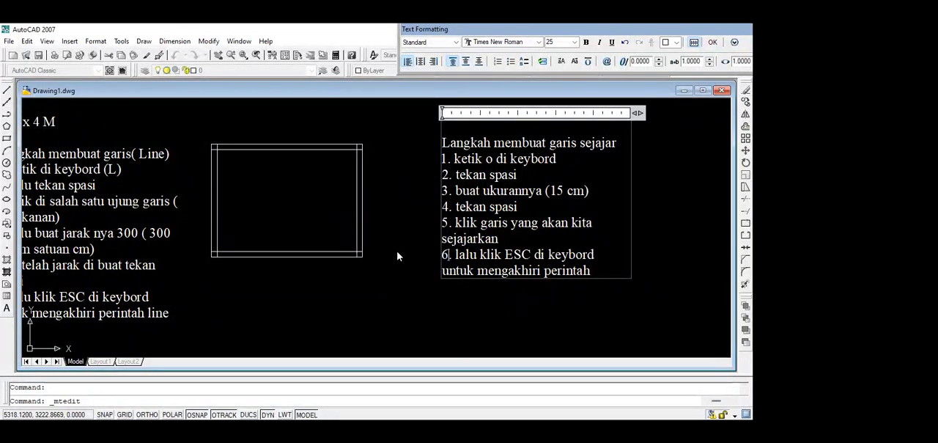
left_click(369, 239)
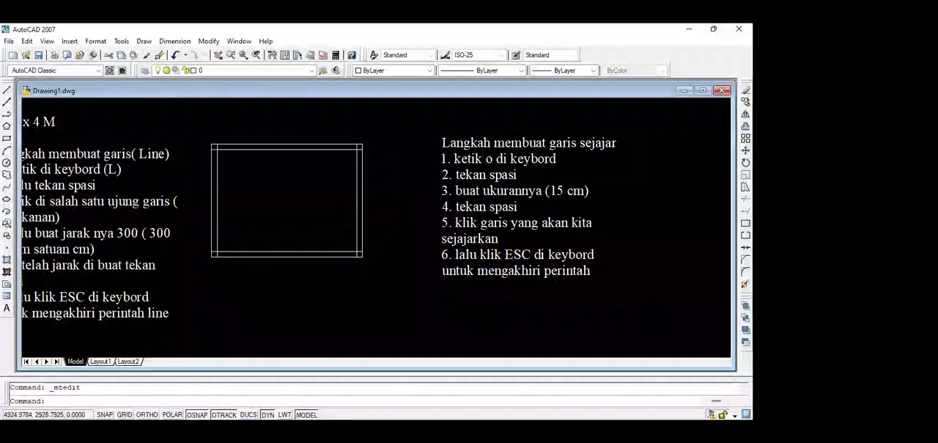
Erase the four inner parallel lines of the rectangle, keeping its outer sides.
scroll(356, 251, "up", 4)
scroll(367, 253, "down", 4)
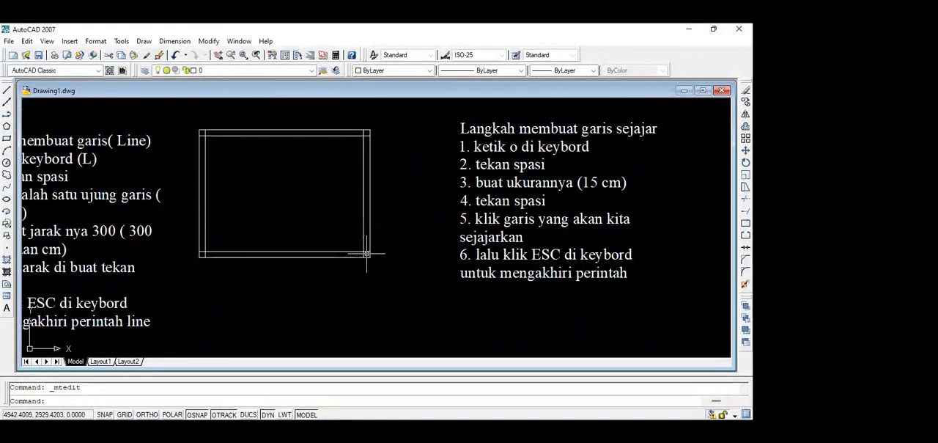
double_click(366, 254)
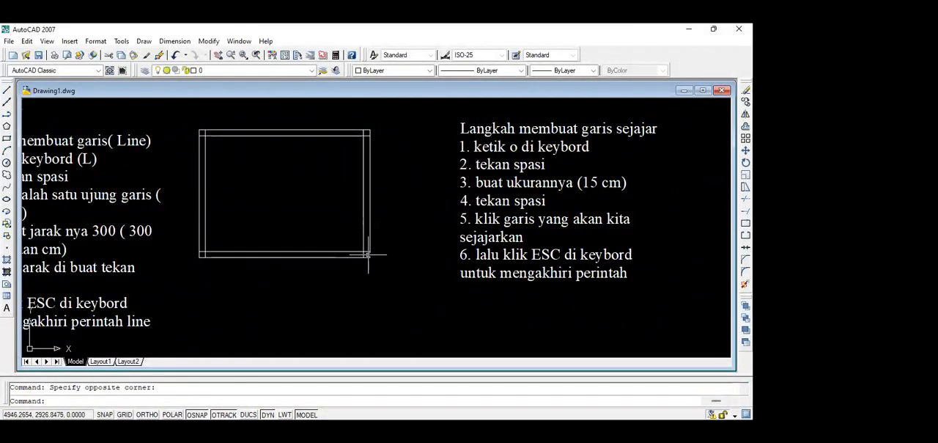
left_click(368, 254)
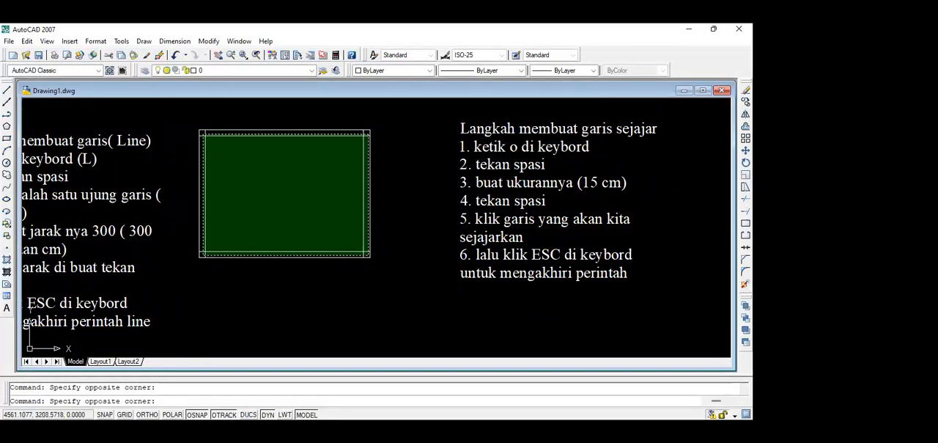
left_click(202, 133)
key("Delete")
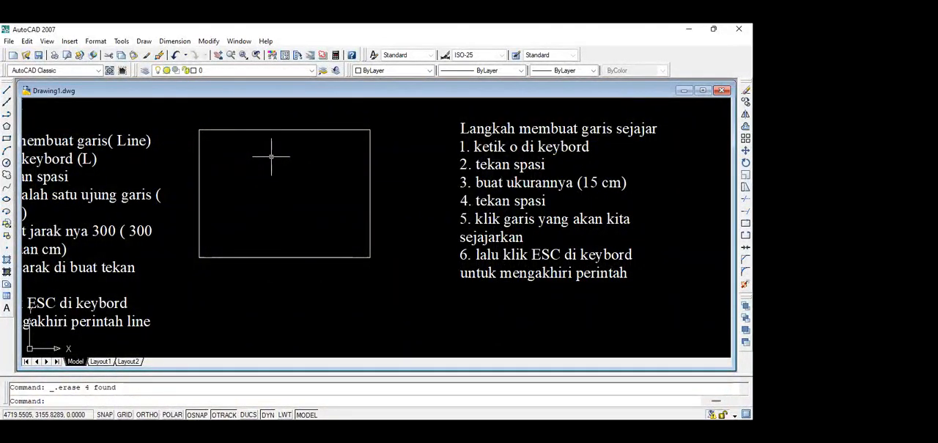
Offset all four sides of the rectangle inward by 15.
type("o")
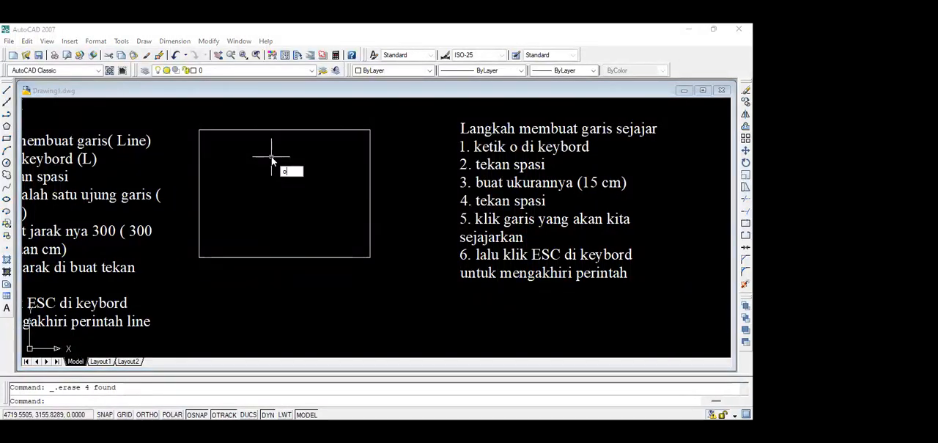
key("space")
type("15")
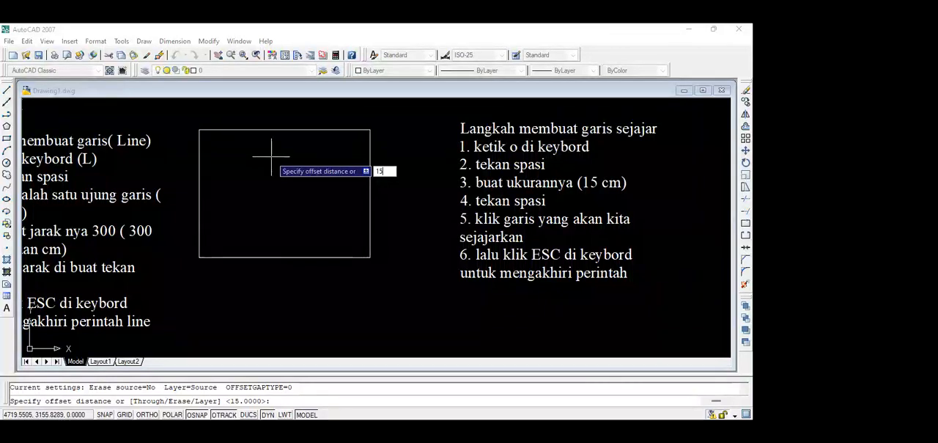
key("space")
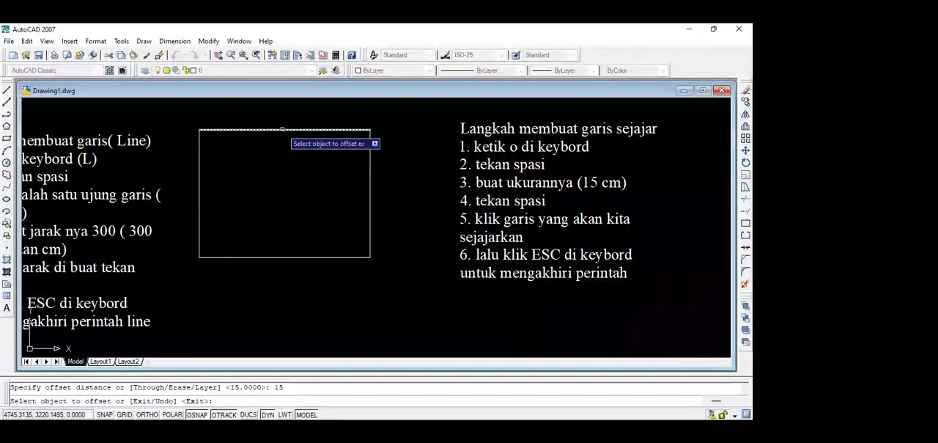
left_click(282, 130)
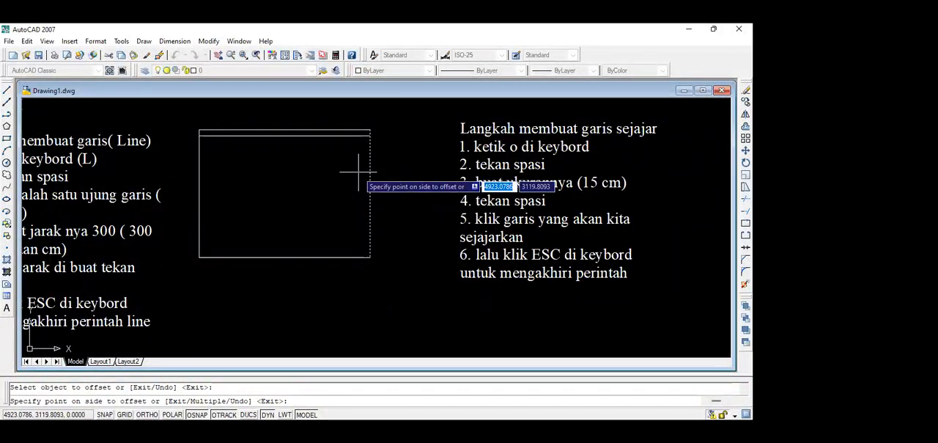
left_click(220, 211)
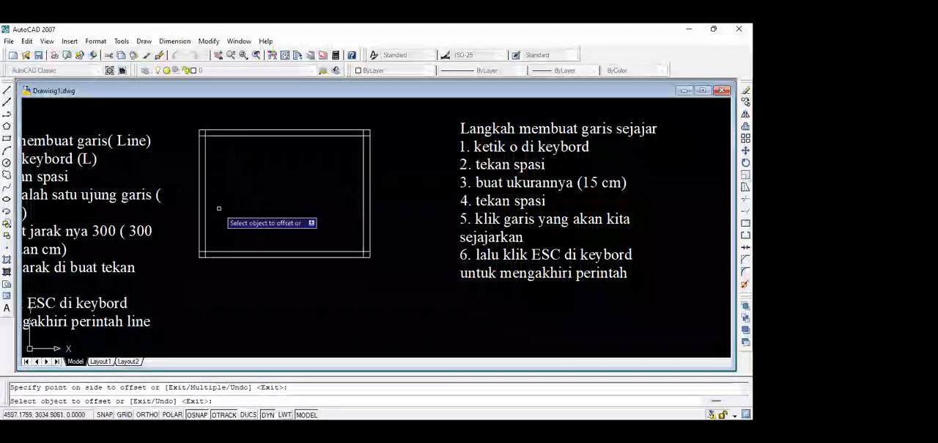
key("Escape")
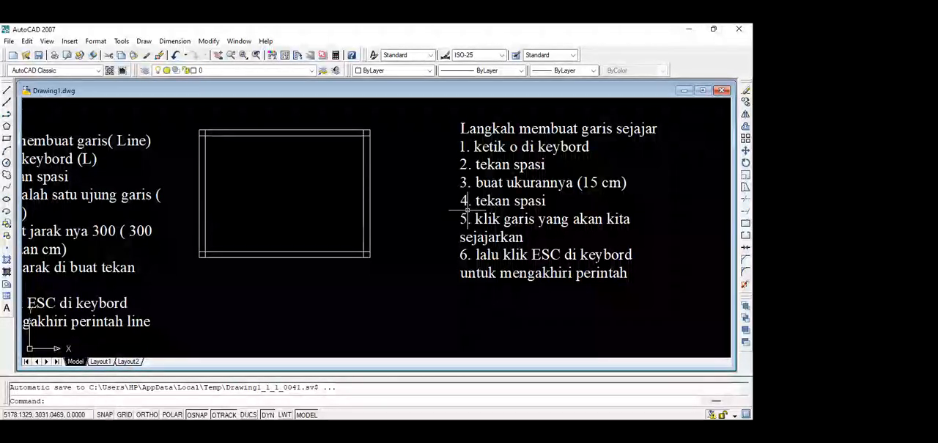
Erase the upper and left inner parallel lines of the rectangle.
scroll(344, 250, "up", 3)
scroll(381, 239, "down", 2)
scroll(381, 240, "up", 2)
scroll(382, 241, "down", 3)
scroll(385, 245, "up", 4)
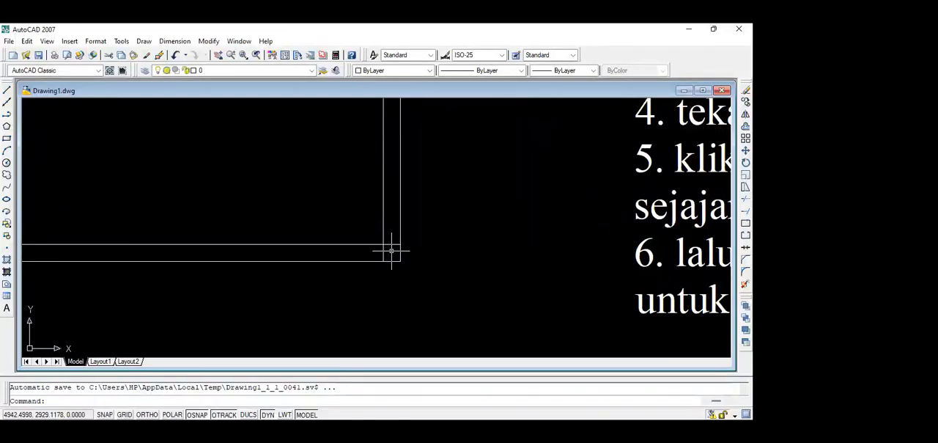
left_click(391, 251)
scroll(280, 183, "down", 8)
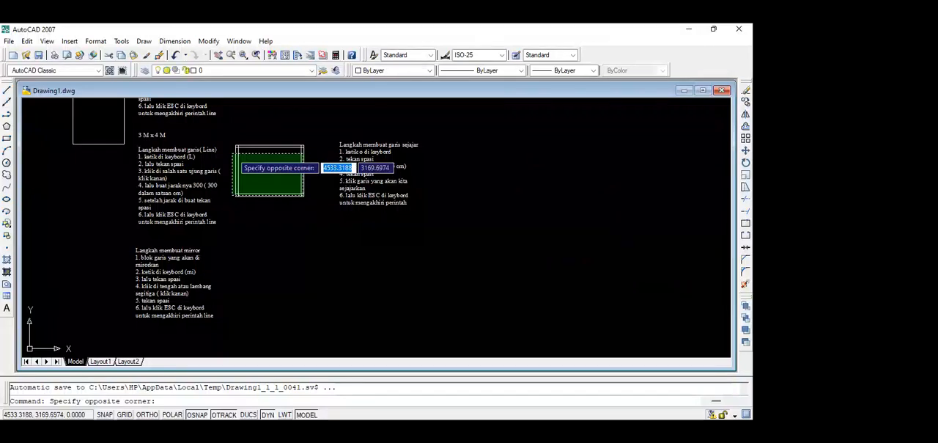
left_click(235, 147)
key("Delete")
Erase the remaining lower and right inner parallel lines of the rectangle.
scroll(272, 181, "up", 5)
scroll(272, 184, "down", 2)
scroll(272, 184, "down", 3)
scroll(337, 256, "up", 4)
scroll(319, 242, "up", 5)
scroll(308, 166, "down", 2)
middle_click_drag(310, 190, 313, 256)
scroll(315, 211, "up", 5)
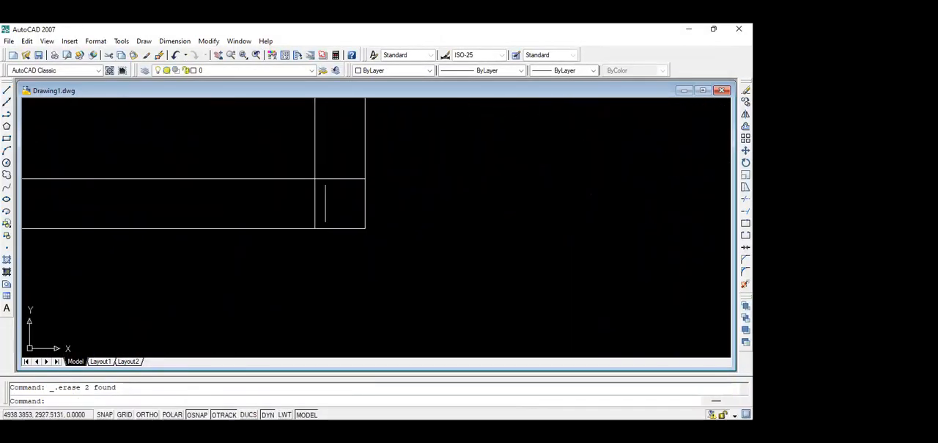
left_click(326, 202)
left_click(298, 167)
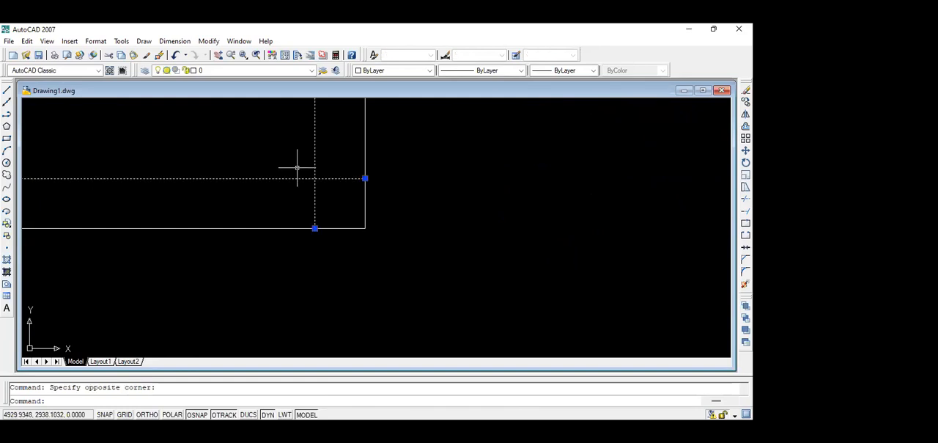
key("Delete")
scroll(304, 171, "down", 2)
middle_click_drag(307, 168, 415, 243)
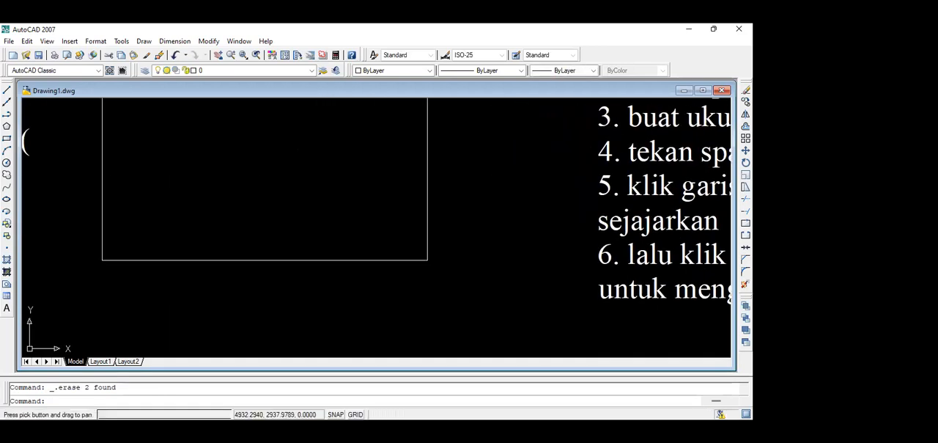
scroll(396, 205, "down", 4)
scroll(349, 172, "up", 2)
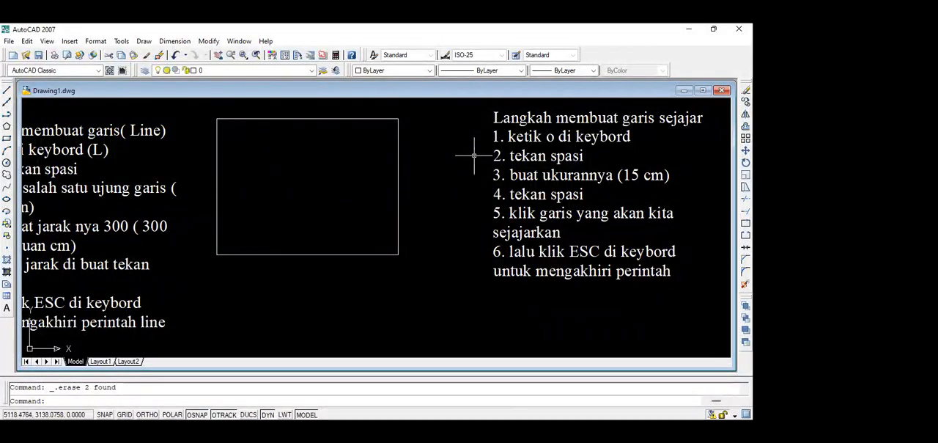
Offset the rectangle's four sides inward again, accepting the 15 offset distance, and end the command.
type("o")
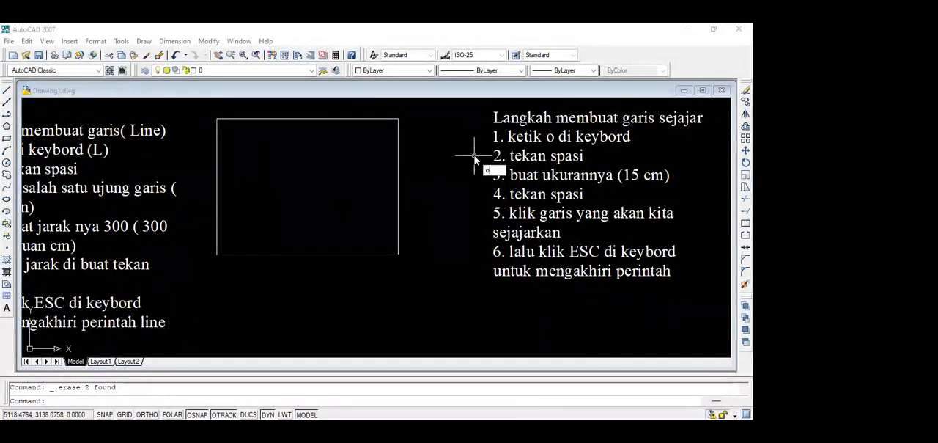
key("space")
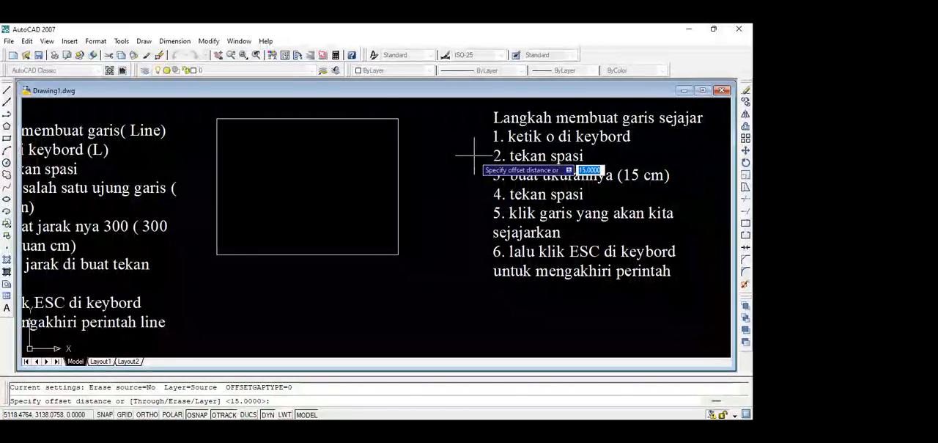
key("space")
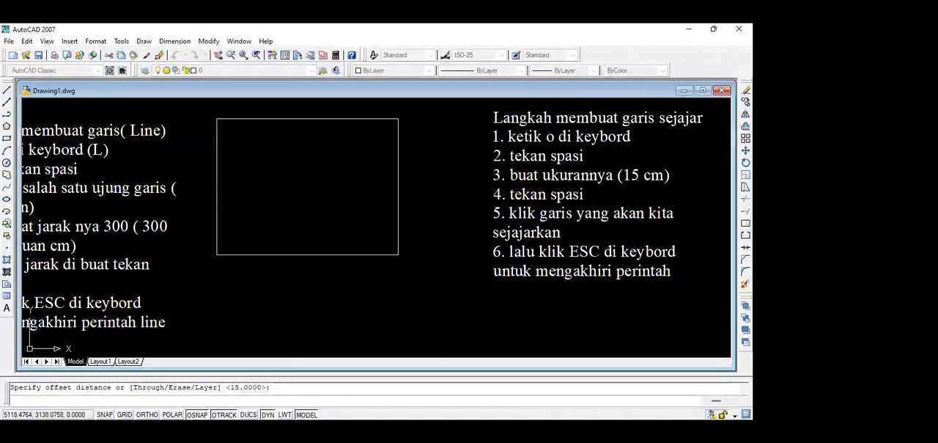
left_click(305, 118)
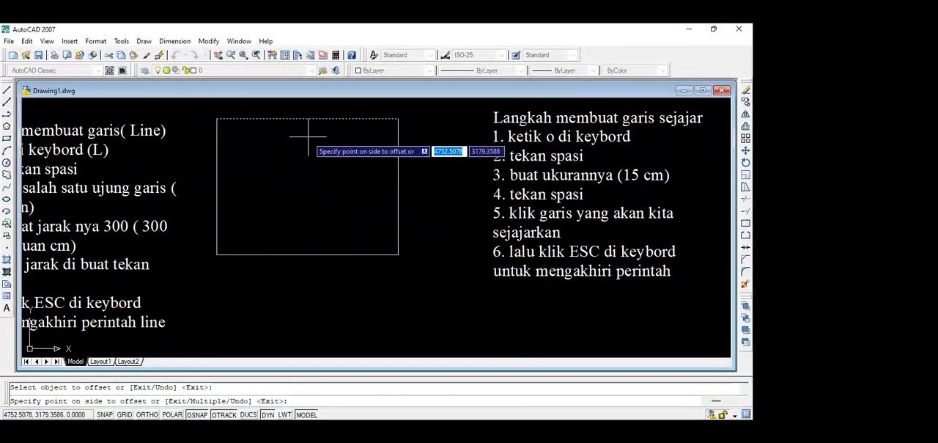
left_click(307, 137)
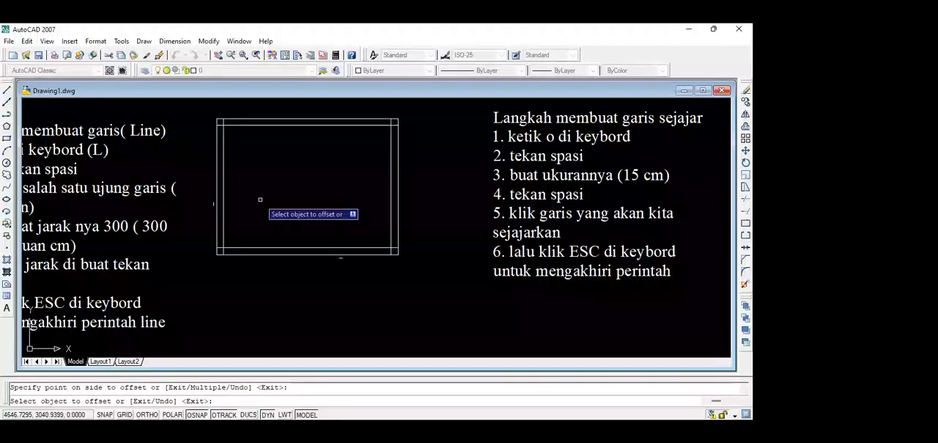
key("Escape")
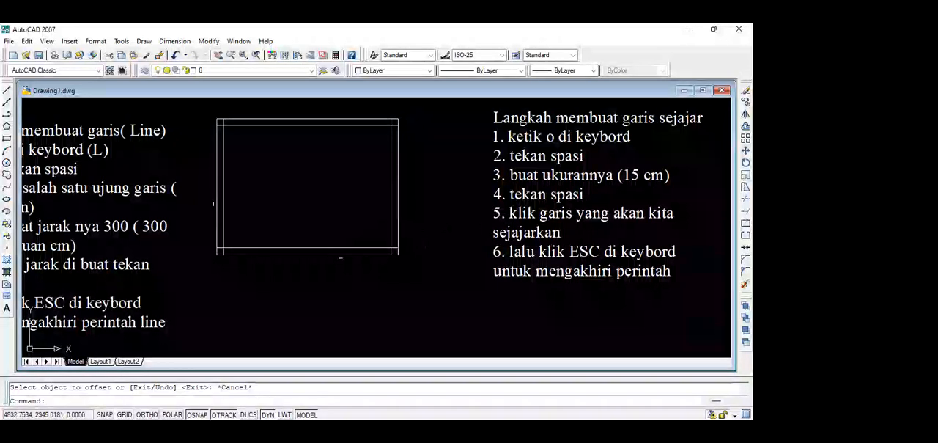
Trim the upper inner line's overhang at the rectangle's upper-right corner, and undo the trim.
scroll(339, 268, "up", 5)
scroll(341, 263, "down", 5)
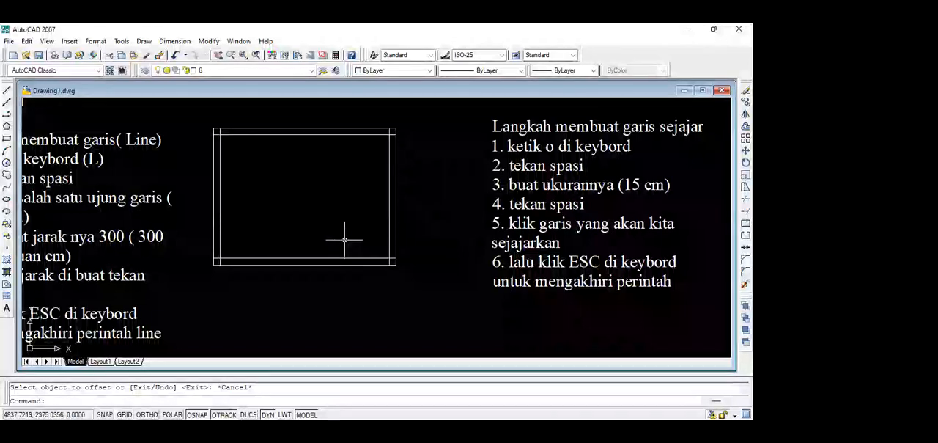
scroll(484, 259, "down", 2)
scroll(488, 242, "up", 2)
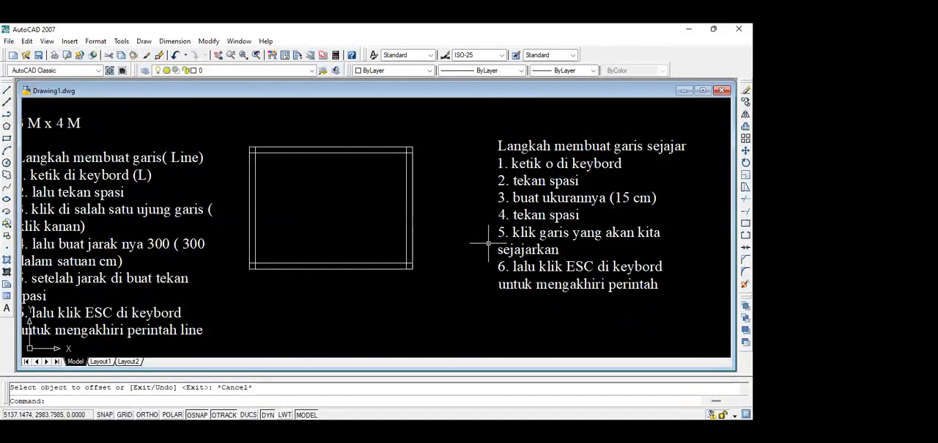
scroll(423, 151, "up", 2)
scroll(423, 151, "up", 1)
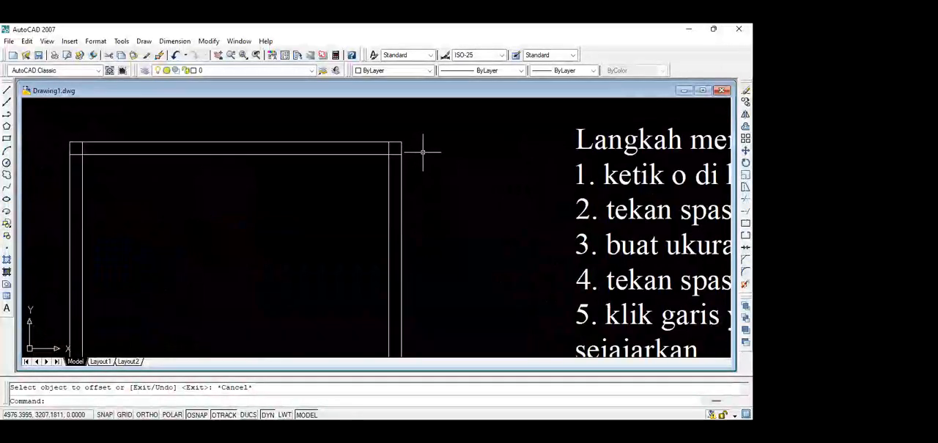
type("tr")
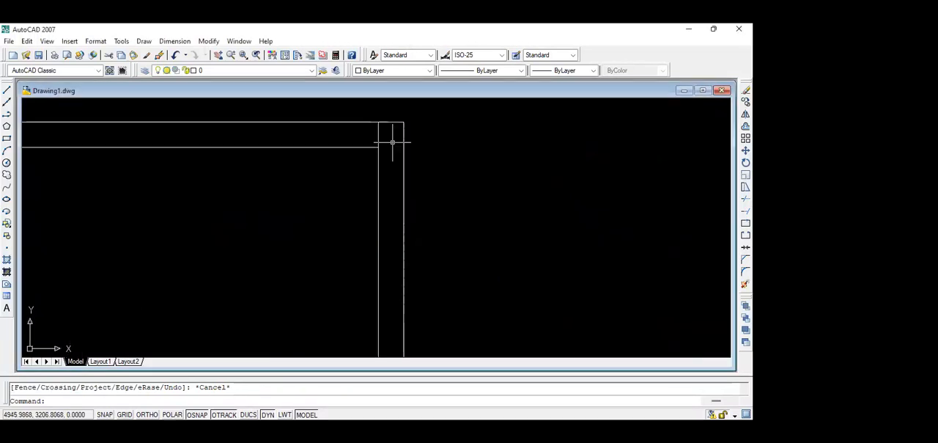
key("ctrl+z")
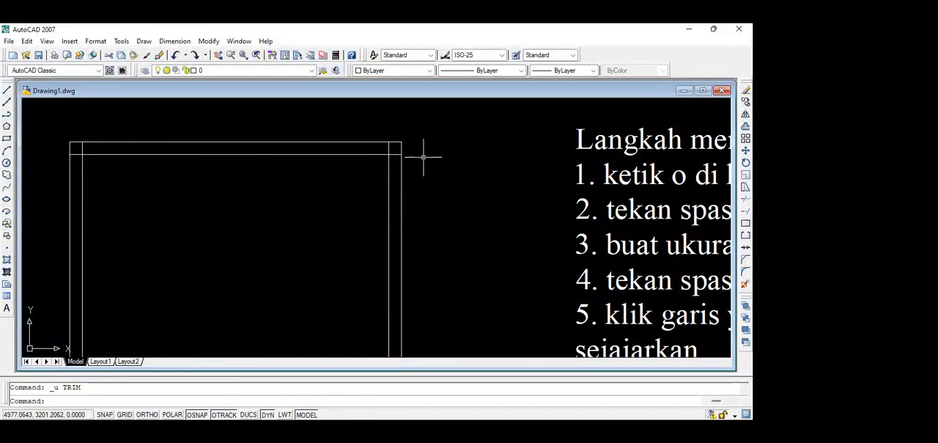
Draw a horizontal line 400 long in the empty area beside the first line note, with Ortho on, and end the command.
scroll(423, 156, "down", 2)
mouse_move(416, 156)
middle_mouse_down()
mouse_move(406, 137)
mouse_move(408, 164)
middle_mouse_up()
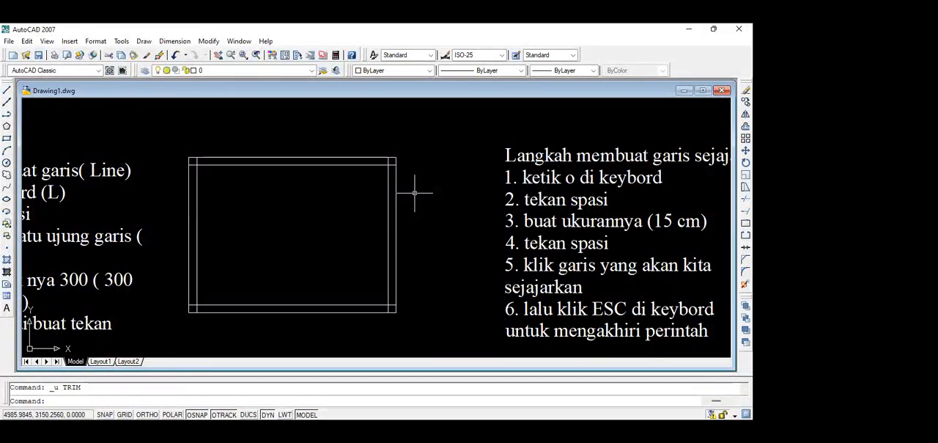
scroll(415, 193, "down", 4)
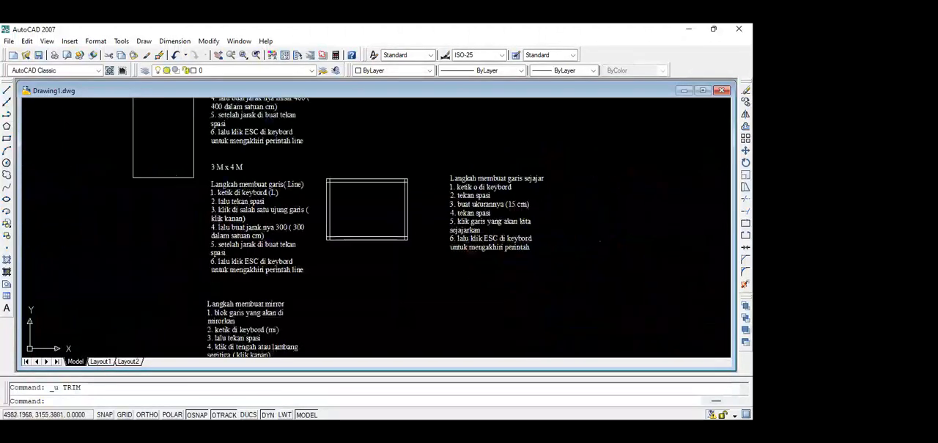
scroll(383, 196, "down", 2)
scroll(334, 205, "up", 8)
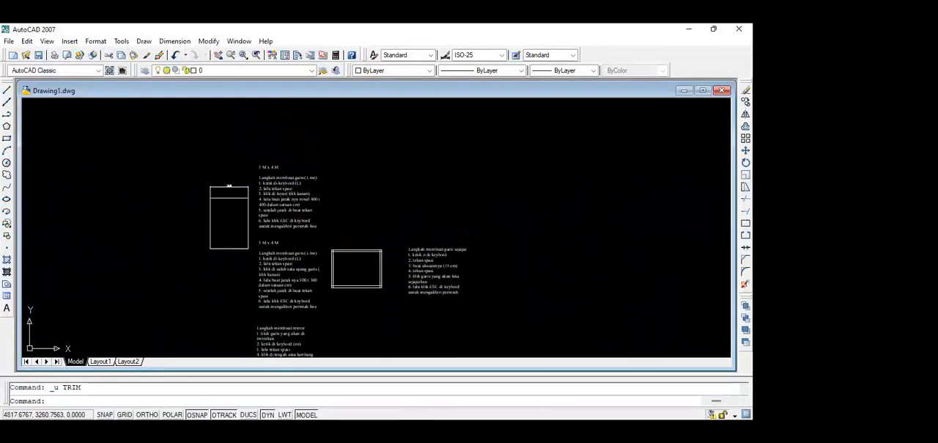
scroll(334, 204, "down", 6)
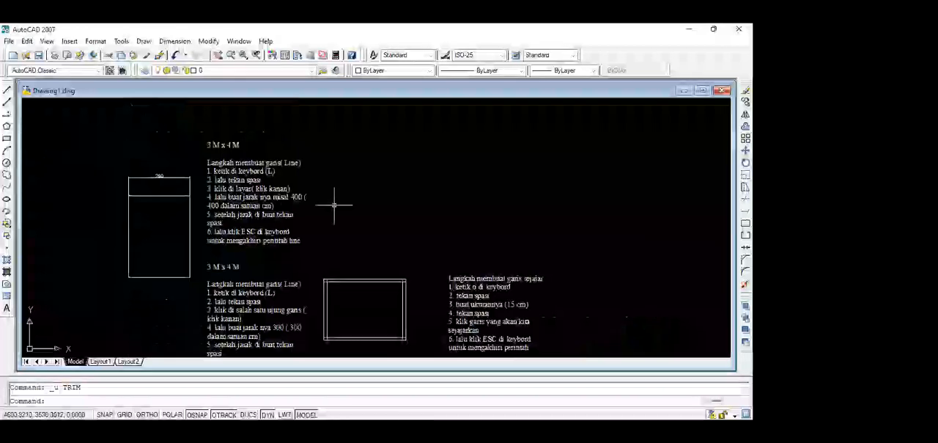
scroll(339, 196, "up", 3)
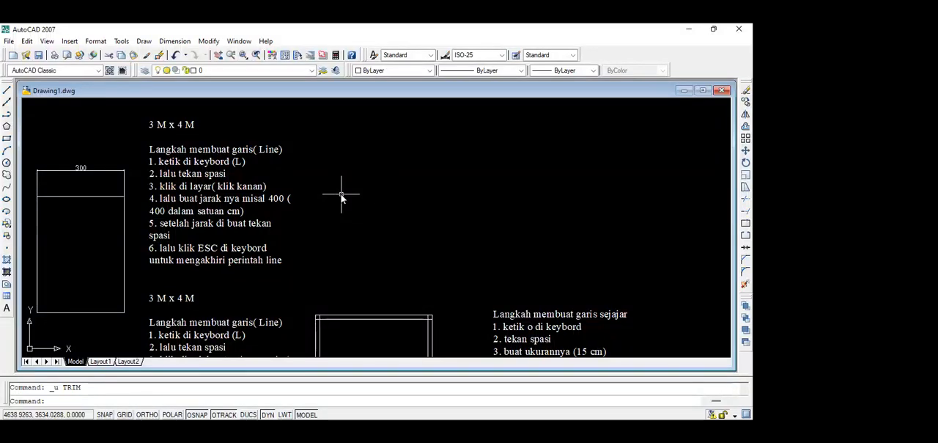
type("l")
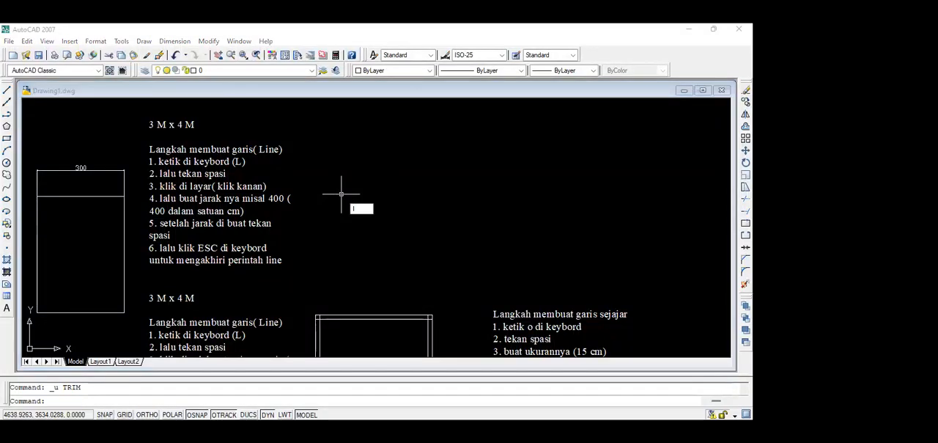
key("space")
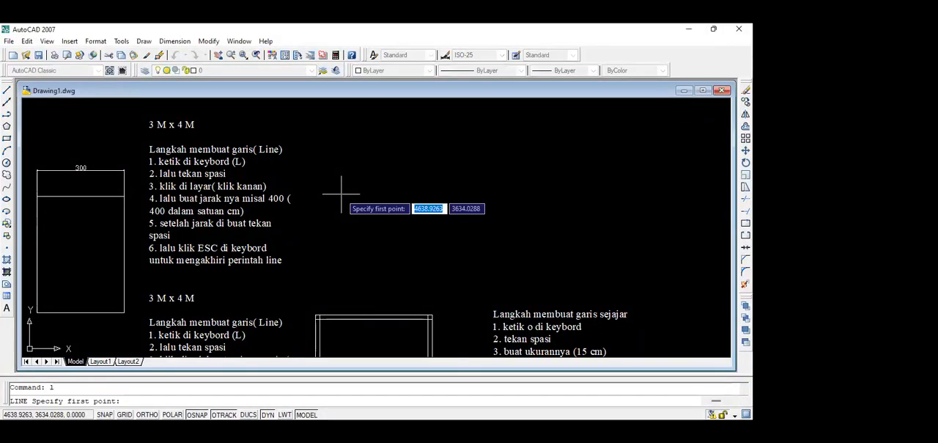
left_click(341, 194)
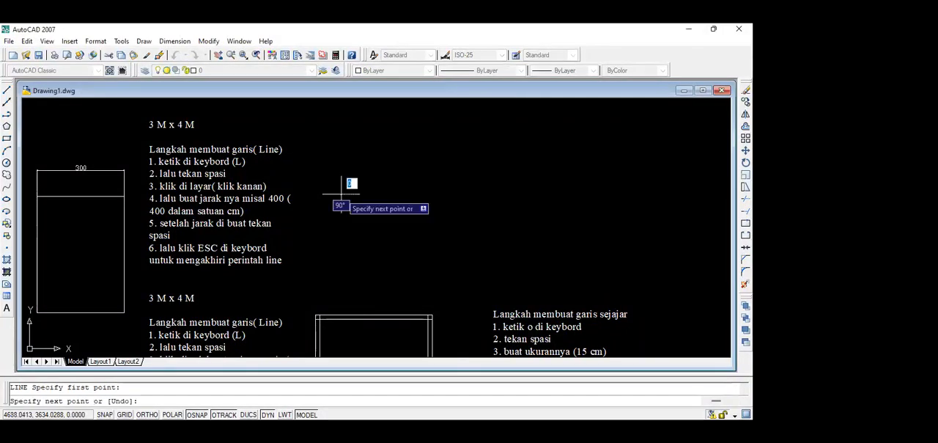
key("F8")
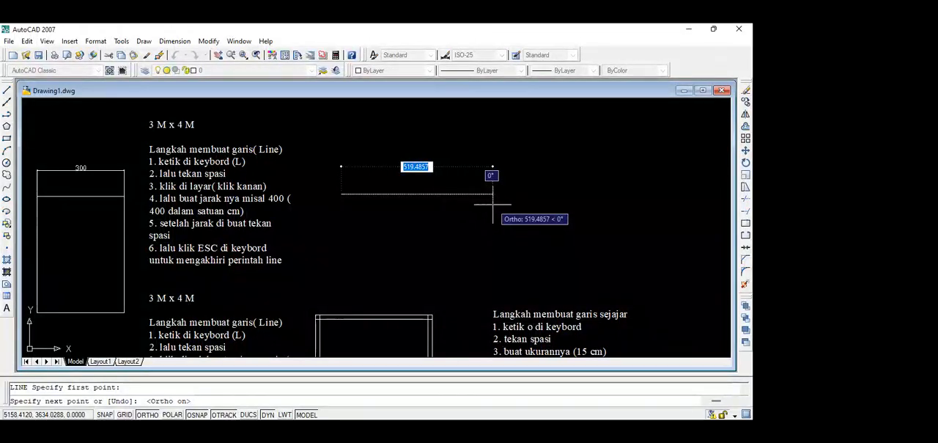
type("400")
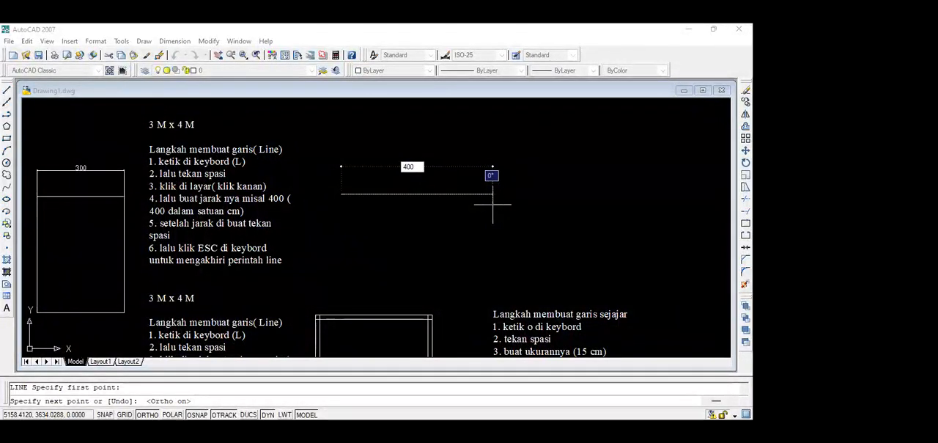
key("space")
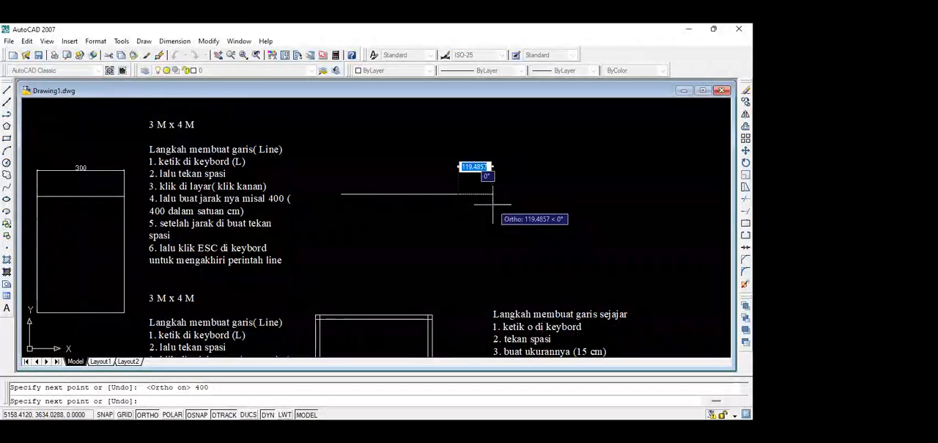
key("Escape")
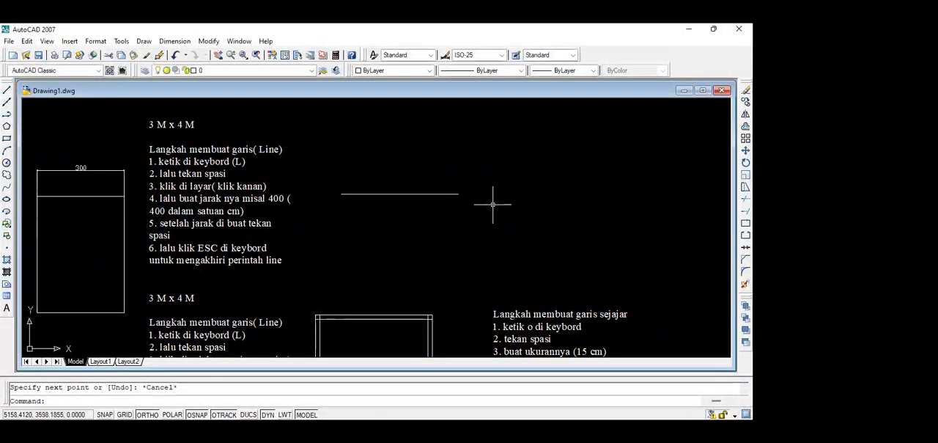
Draw a vertical line 300 long downward from the left endpoint of the 400 line, and end the command.
scroll(387, 185, "up", 4)
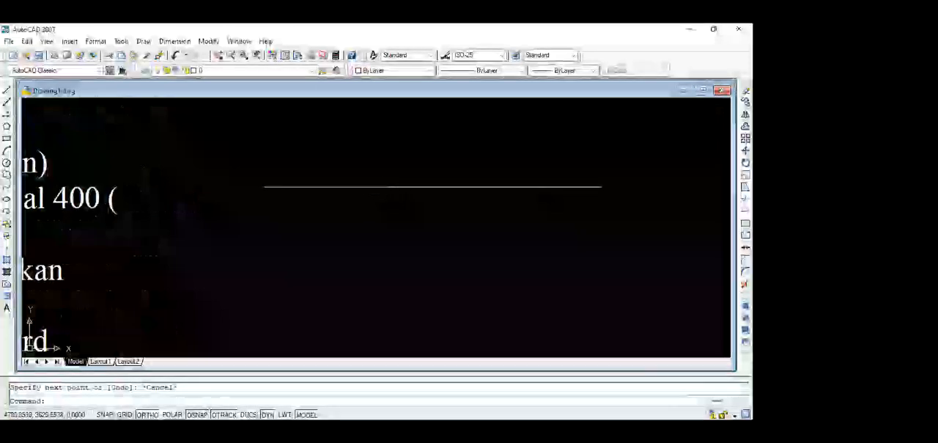
scroll(389, 188, "down", 4)
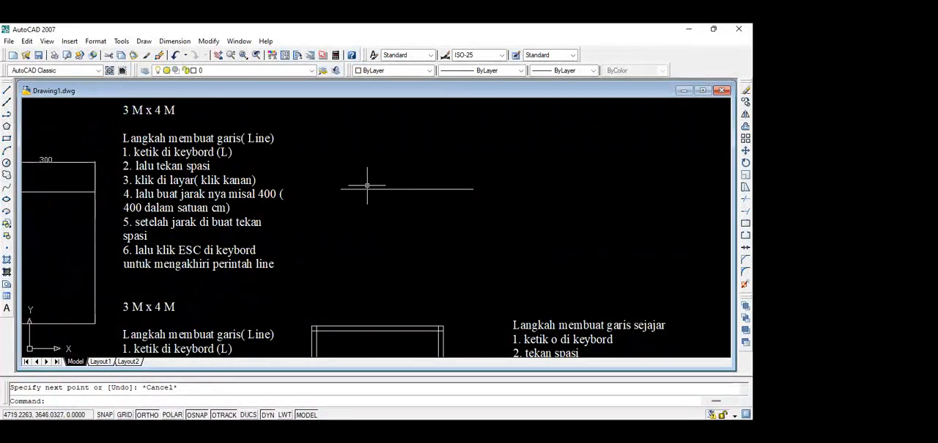
scroll(367, 185, "up", 2)
scroll(353, 212, "down", 1)
mouse_move(335, 206)
middle_mouse_down()
mouse_move(331, 163)
mouse_move(306, 151)
mouse_move(249, 190)
mouse_move(269, 162)
mouse_move(277, 188)
mouse_move(275, 178)
middle_mouse_up()
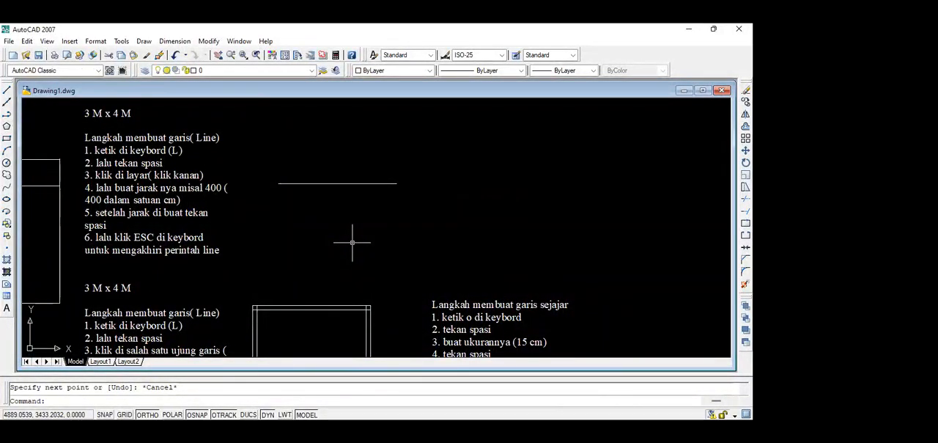
type("l")
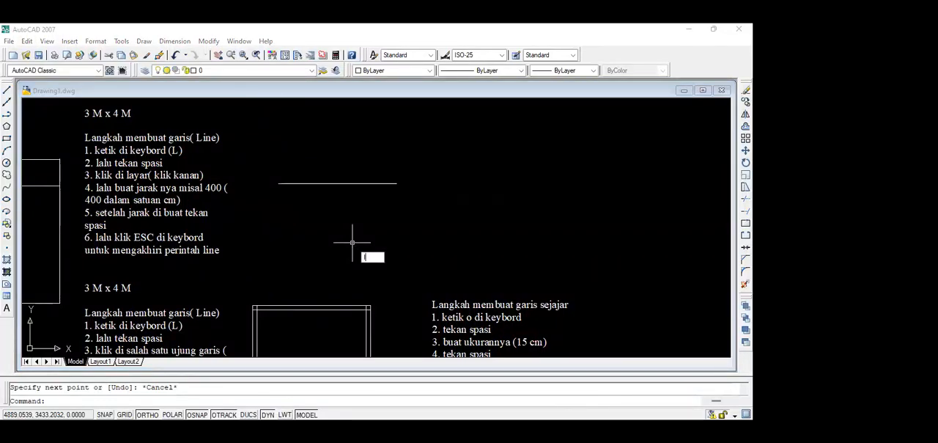
key("space")
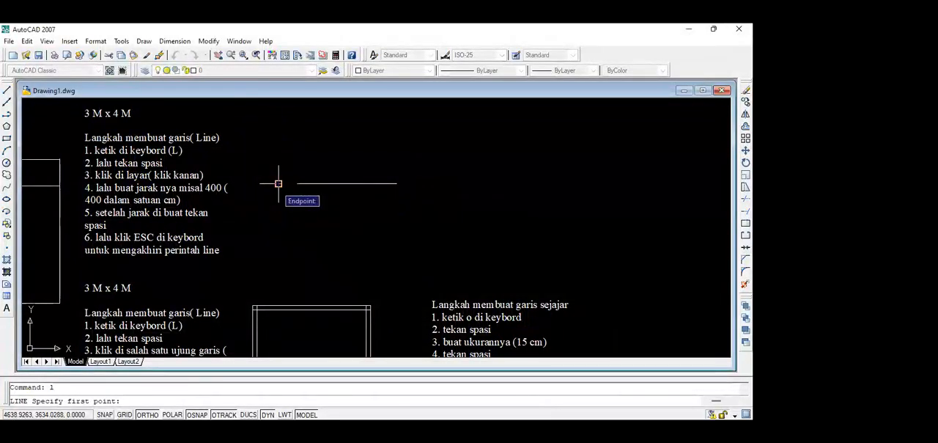
left_click(279, 183)
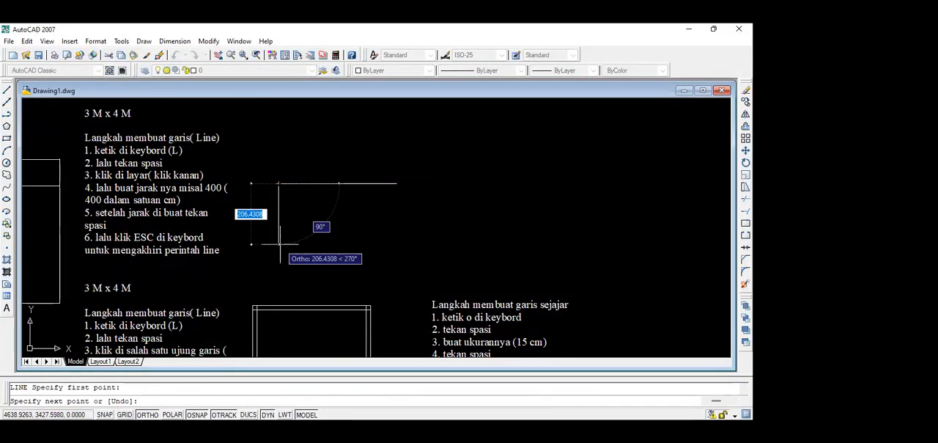
type("3")
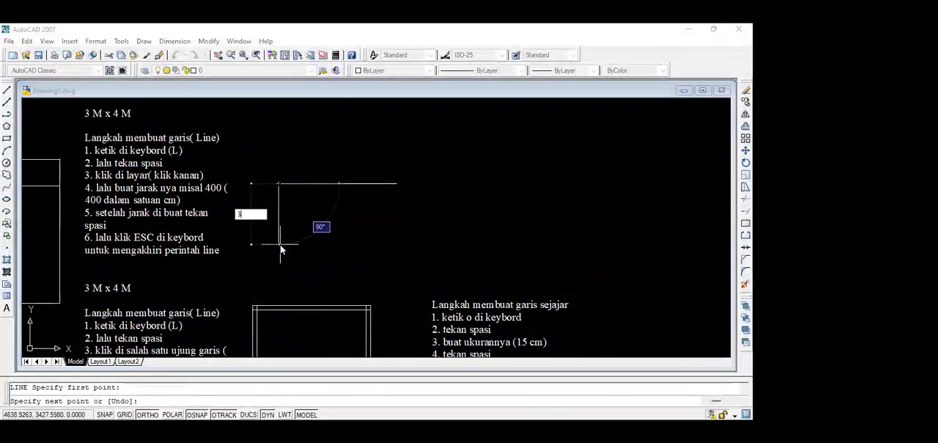
type("00")
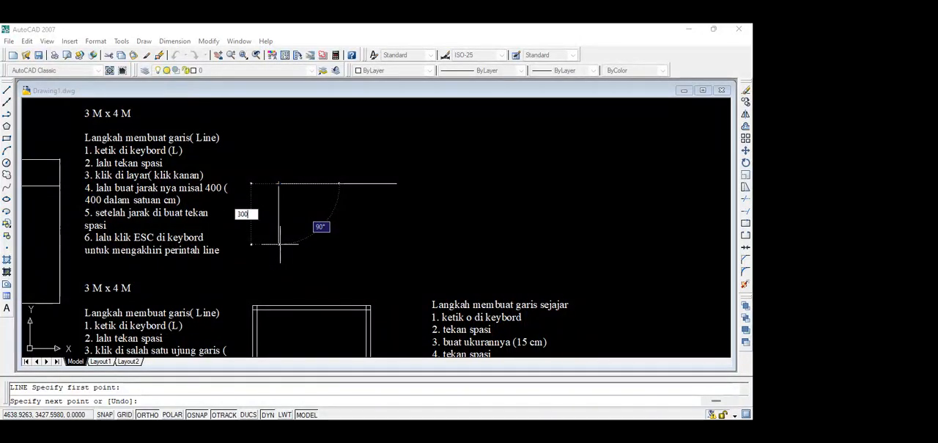
key("Return")
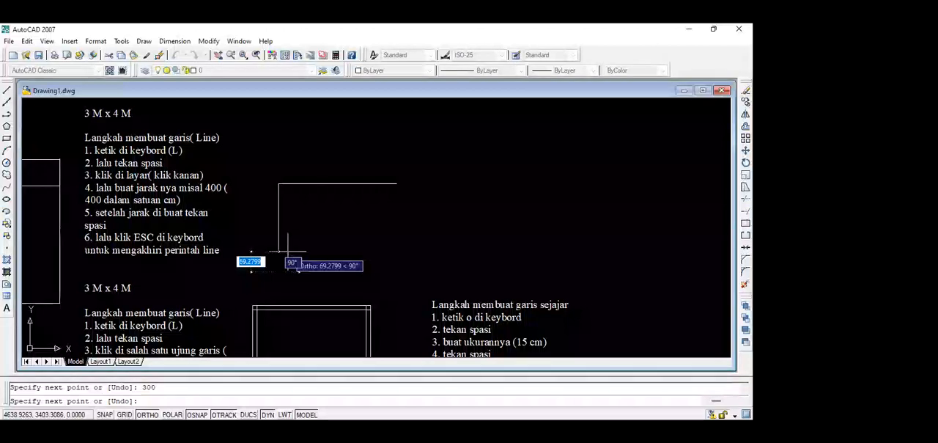
key("Escape")
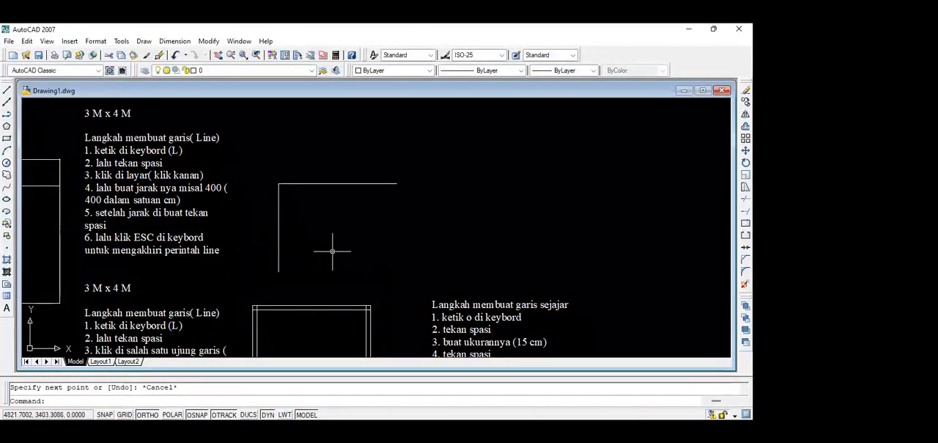
Copy the vertical 300 line from its upper endpoint to the right endpoint of the horizontal line.
left_click(278, 209)
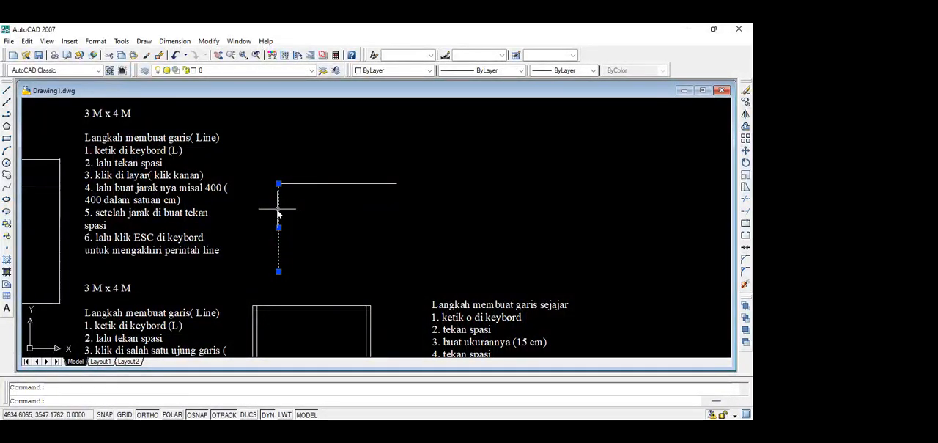
type("co")
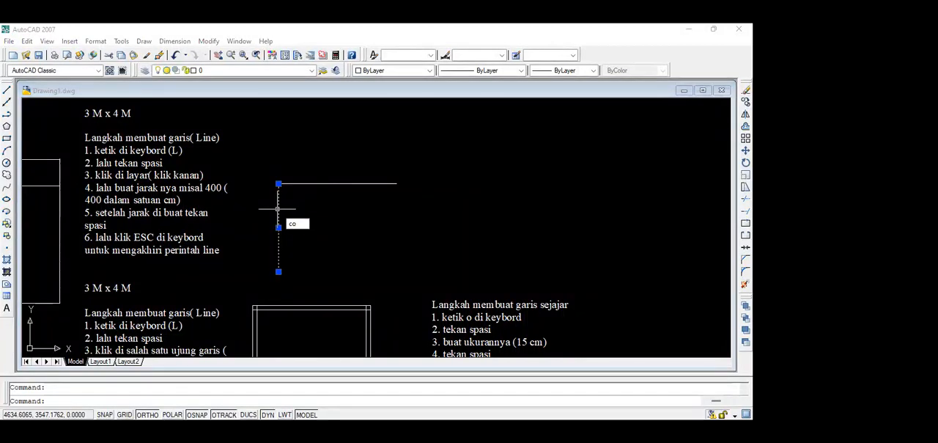
key("space")
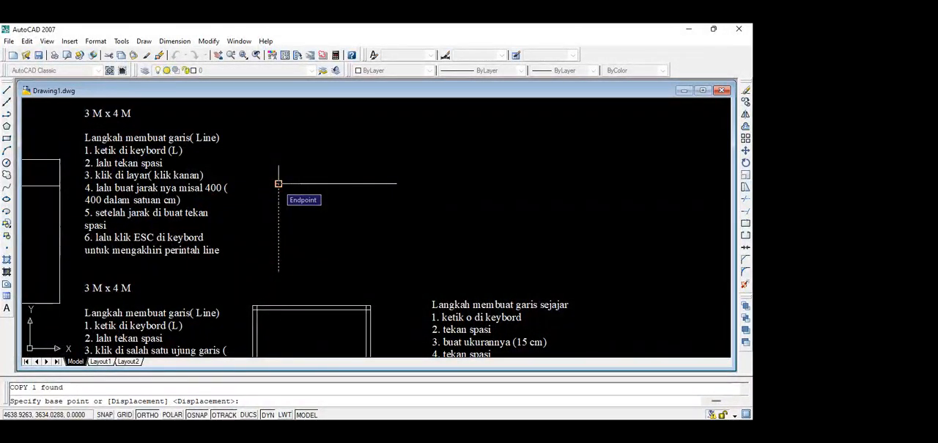
left_click(279, 183)
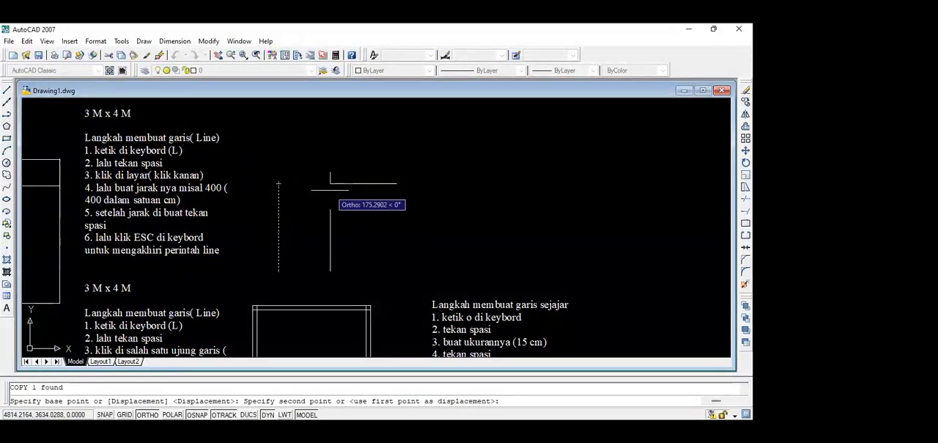
left_click(396, 183)
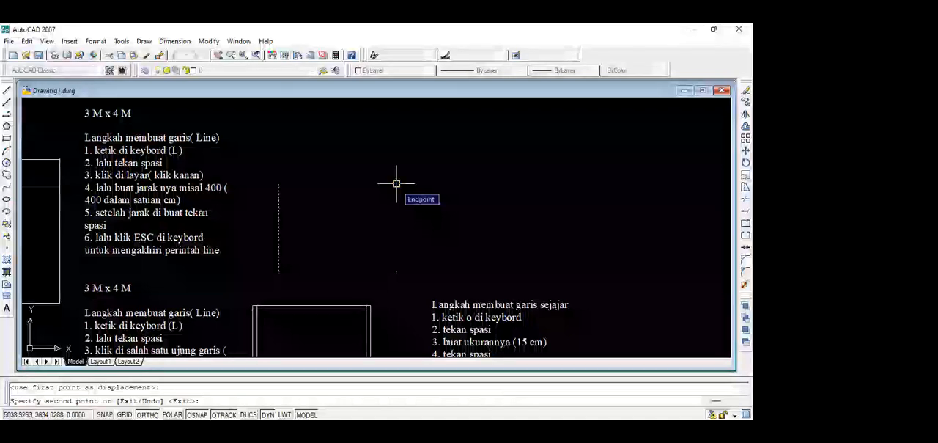
key("Escape")
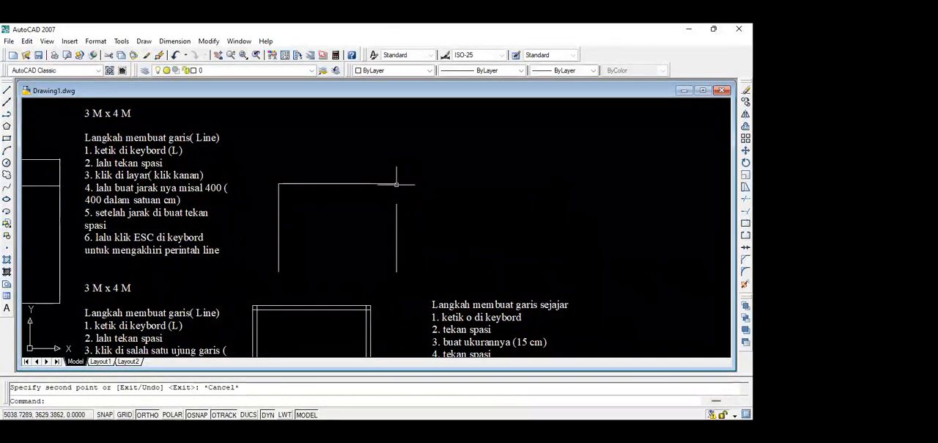
Close the rectangle with a line joining the lower endpoints of the two vertical lines, and end the command.
middle_click_drag(344, 226, 324, 212)
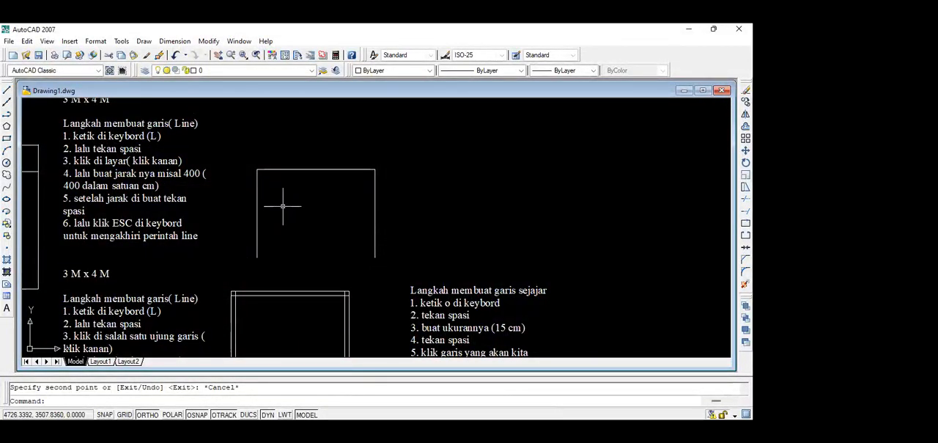
type("l")
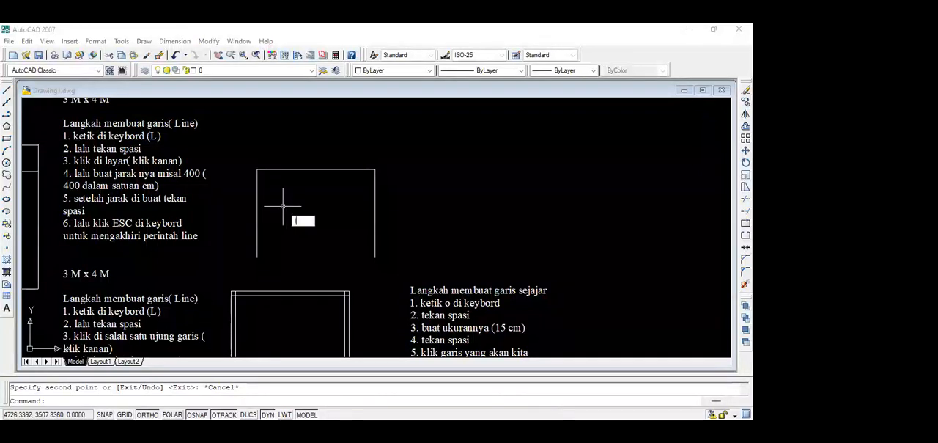
key("space")
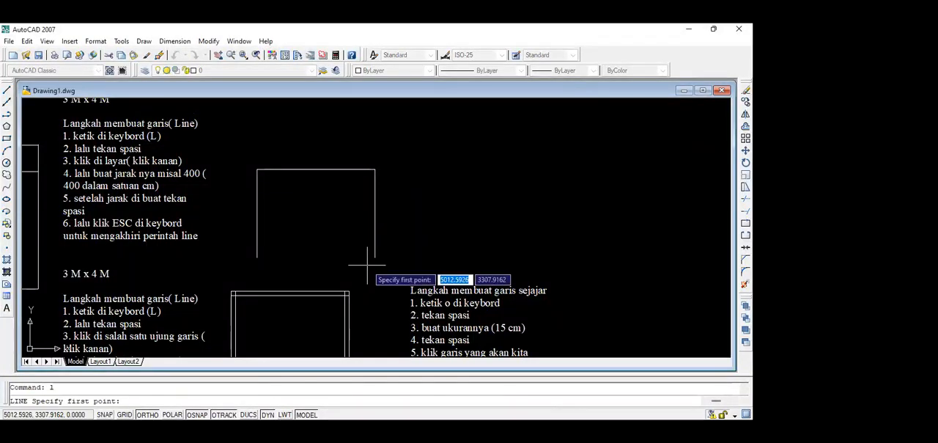
left_click(256, 258)
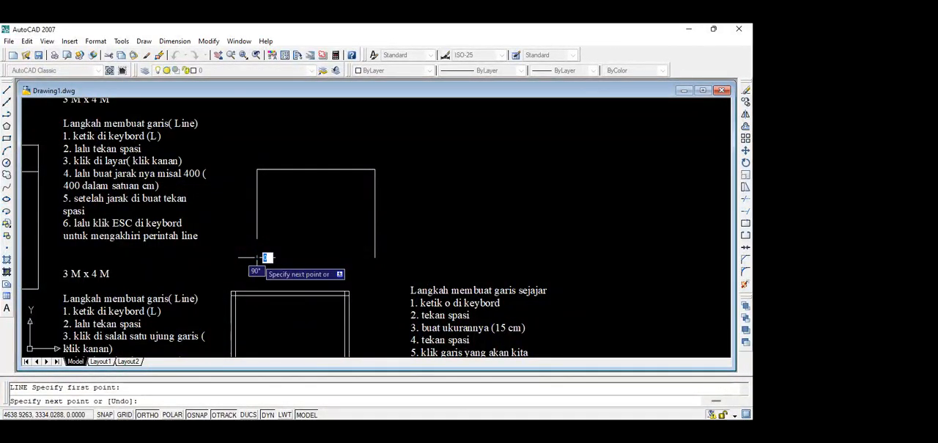
key("Escape")
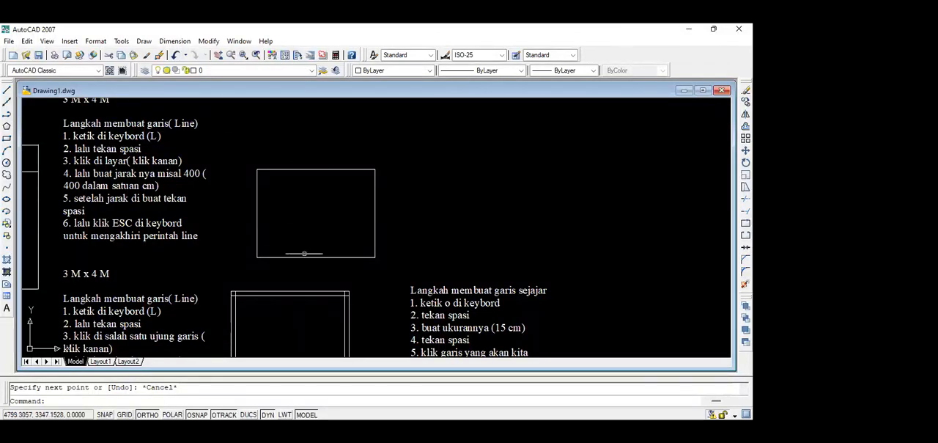
mouse_move(291, 293)
middle_mouse_down()
mouse_move(310, 191)
mouse_move(301, 213)
middle_mouse_up()
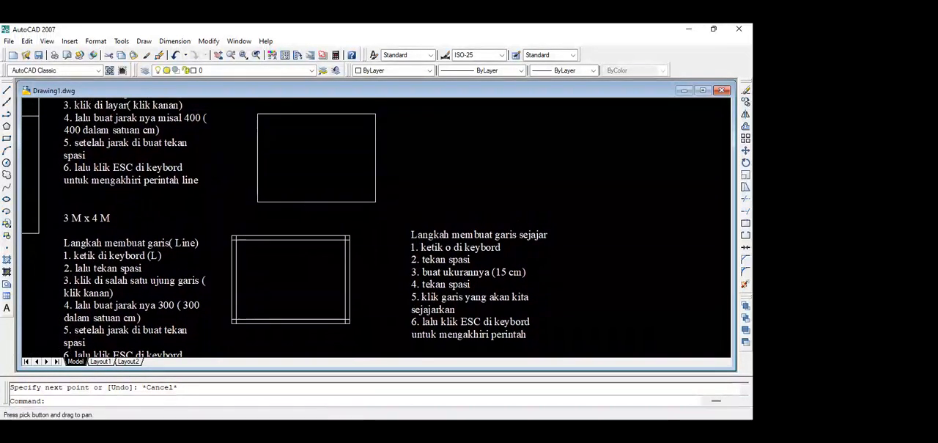
scroll(271, 256, "up", 2)
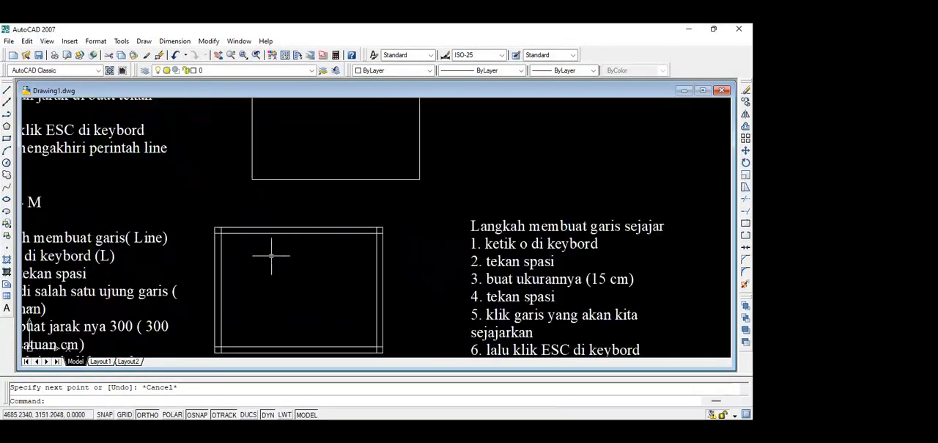
Add a linear dimension above the upper edge of the double-line rectangle, between its outer corners, using the DLI command.
scroll(278, 219, "down", 4)
middle_click_drag(278, 219, 288, 194)
scroll(284, 205, "up", 3)
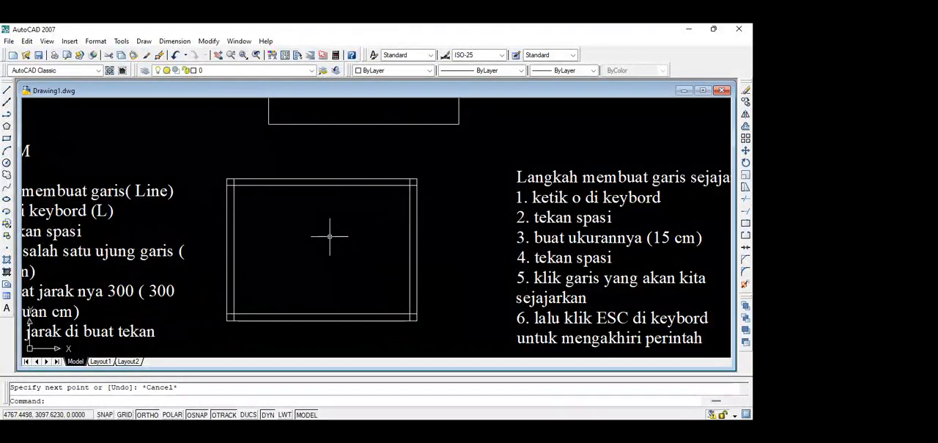
type("dli")
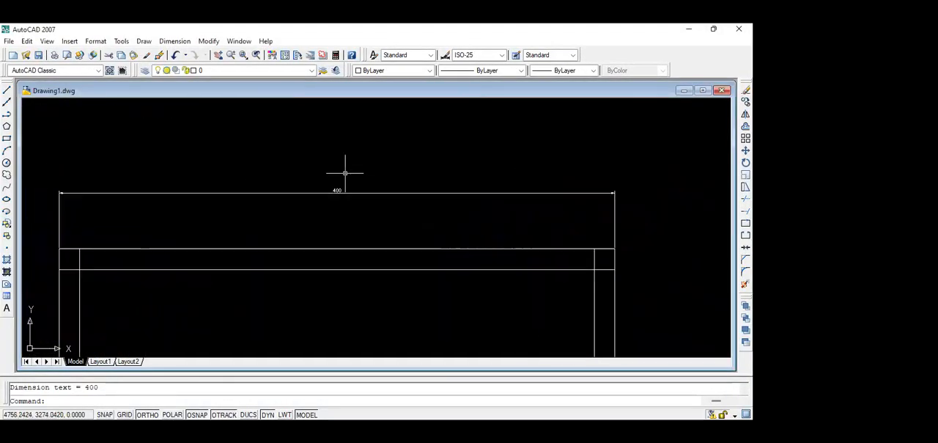
scroll(345, 168, "up", 3)
scroll(339, 191, "down", 4)
scroll(333, 192, "up", 1)
scroll(335, 193, "down", 5)
scroll(335, 217, "up", 2)
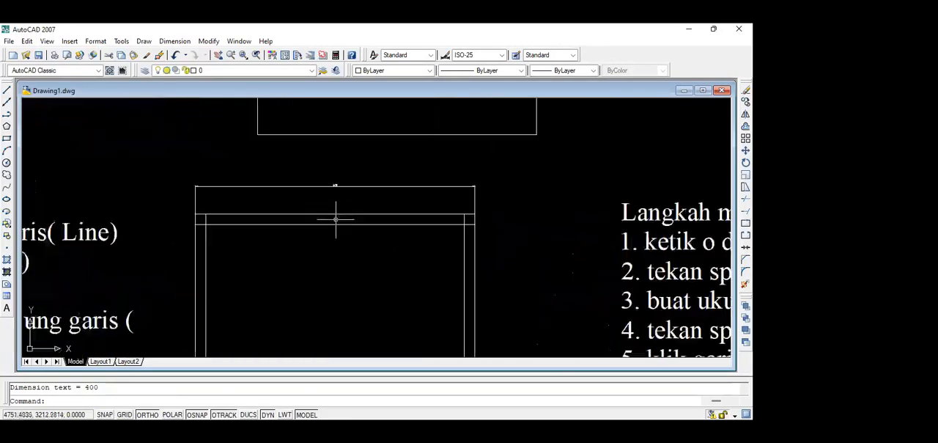
scroll(322, 183, "down", 1)
mouse_move(320, 191)
middle_mouse_down()
mouse_move(316, 164)
mouse_move(329, 142)
mouse_move(318, 188)
middle_mouse_up()
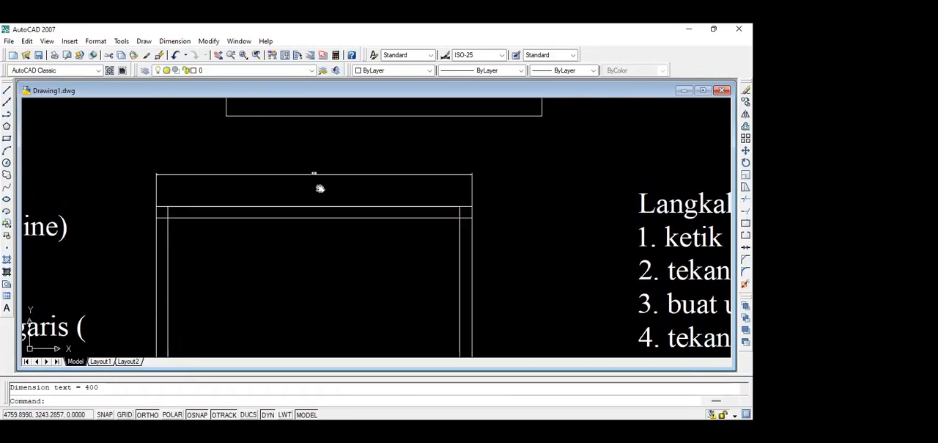
scroll(286, 206, "down", 3)
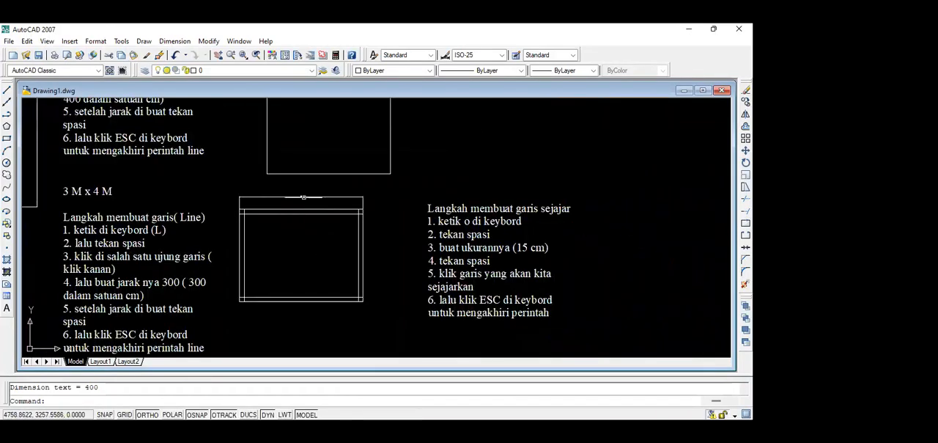
Erase the linear dimension above the double-line rectangle.
scroll(302, 195, "up", 5)
left_click(324, 220)
left_click(268, 197)
key("Delete")
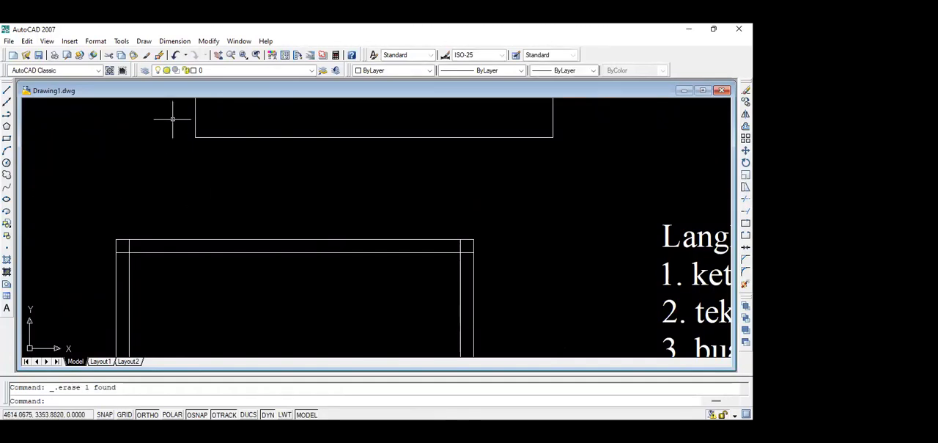
Place a Linear dimension above the double-line rectangle, measuring its full width between the outer upper corners.
left_click(177, 44)
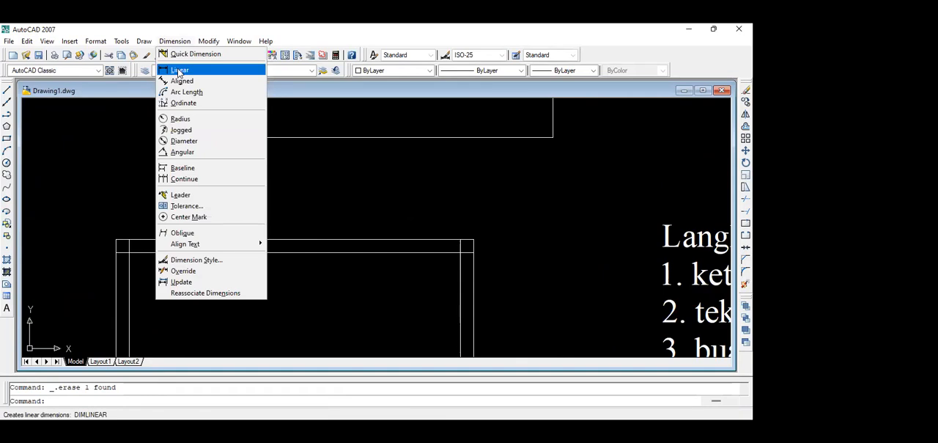
left_click(178, 71)
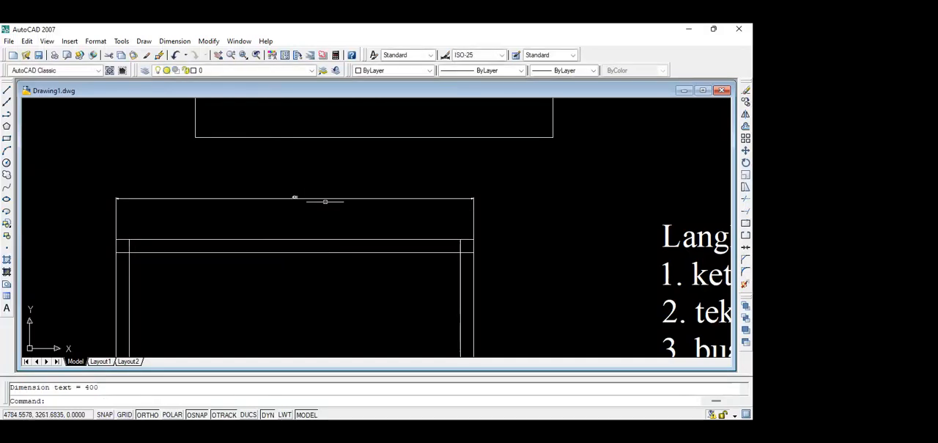
scroll(325, 201, "up", 3)
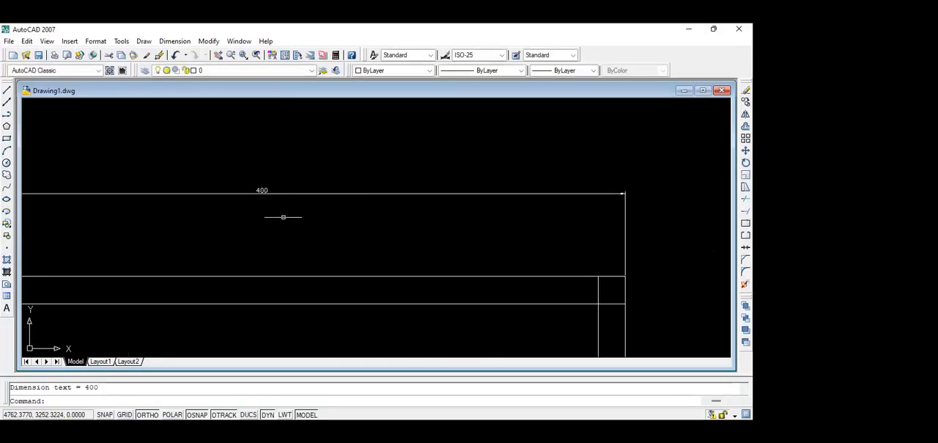
scroll(283, 216, "down", 2)
middle_click_drag(283, 216, 318, 203)
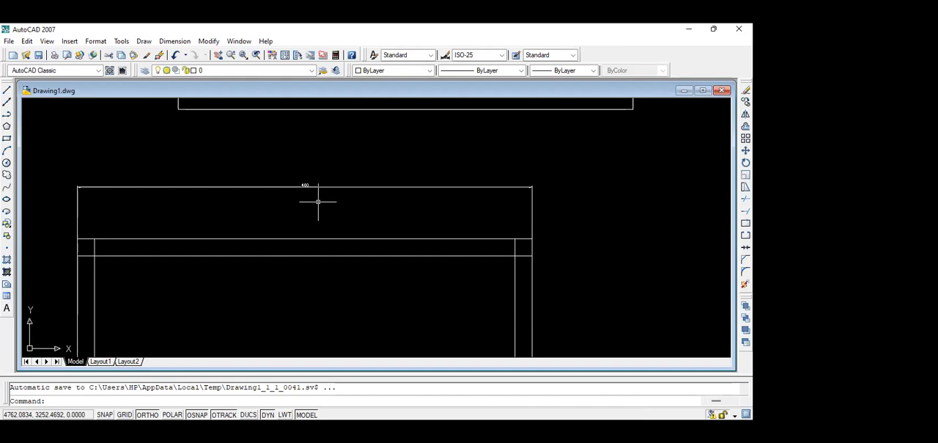
Edit the upper dimension's text with the ED command, set its text height to 25, and end the command.
scroll(303, 134, "down", 5)
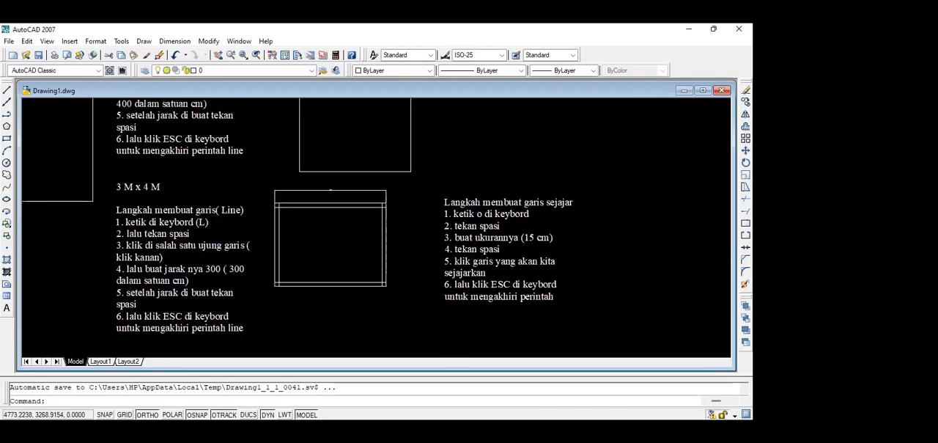
scroll(423, 204, "up", 5)
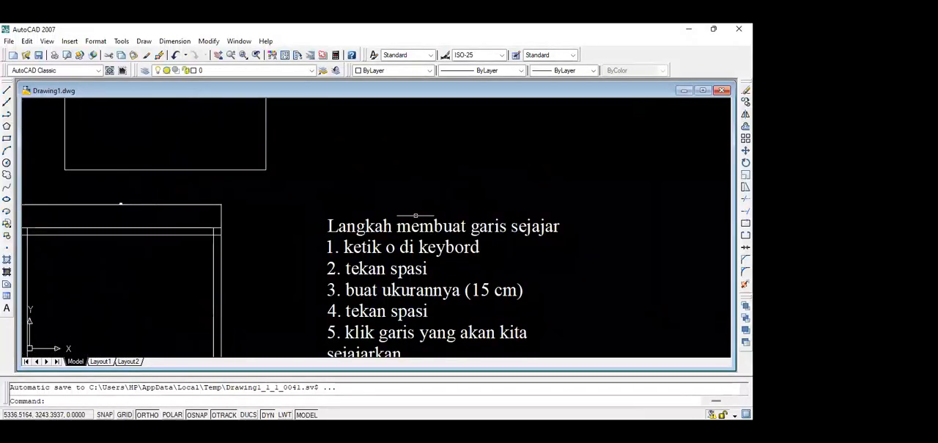
scroll(410, 220, "down", 2)
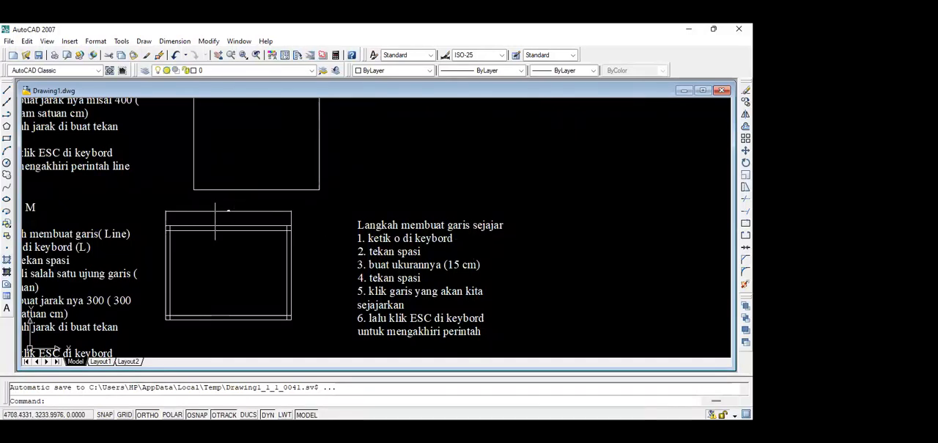
scroll(215, 220, "up", 3)
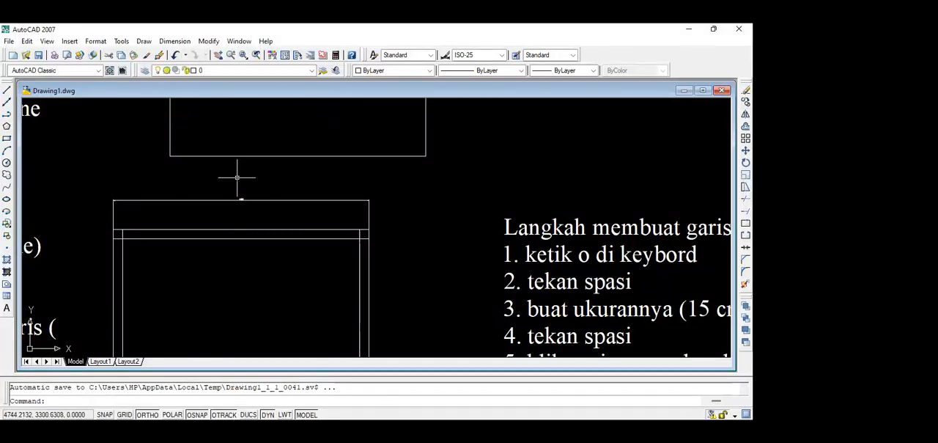
scroll(268, 205, "up", 4)
left_click(271, 206)
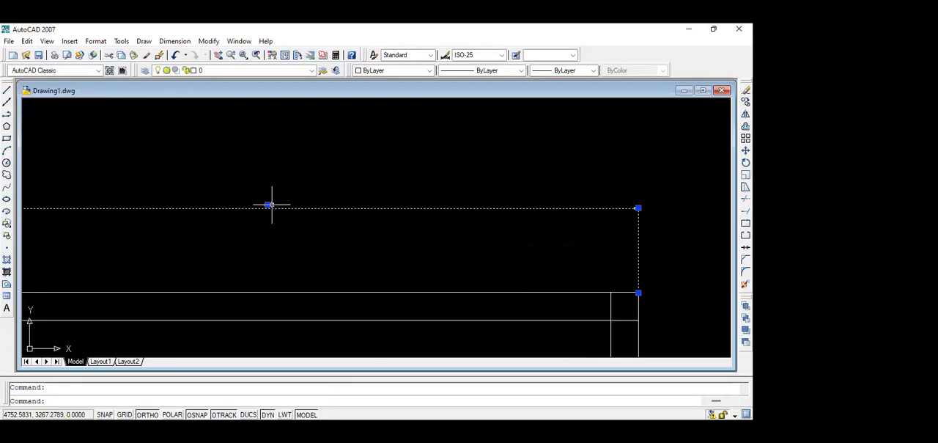
type("ed")
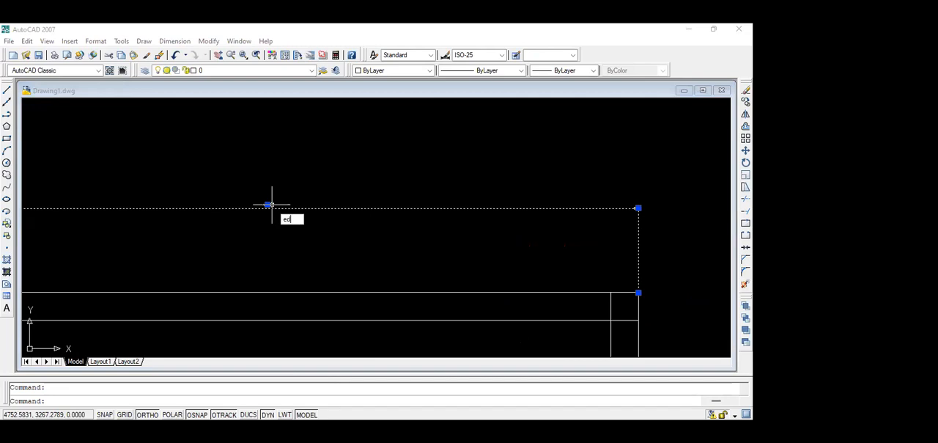
key("Return")
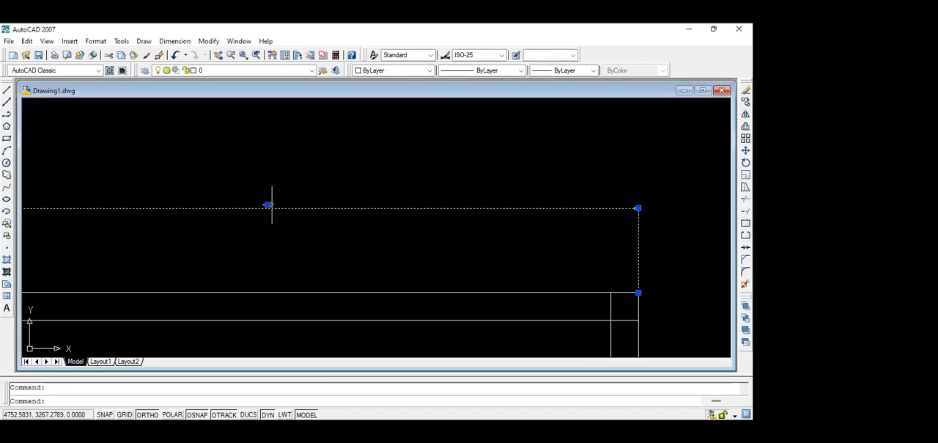
left_click(272, 207)
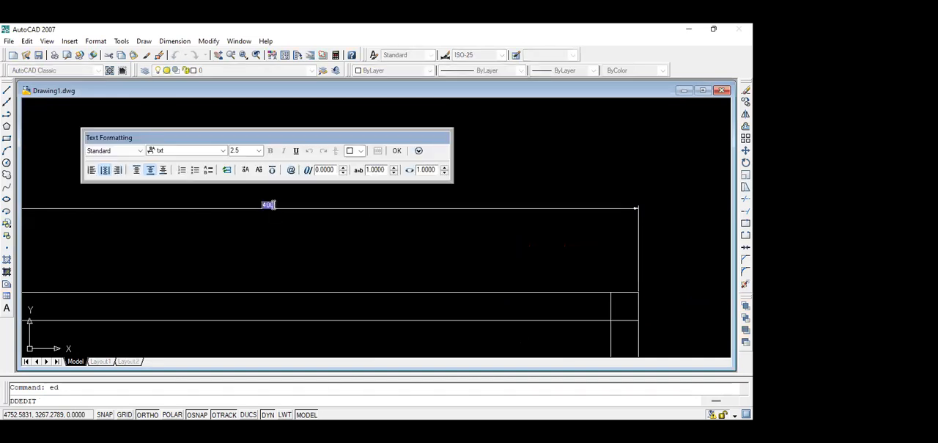
left_click(242, 150)
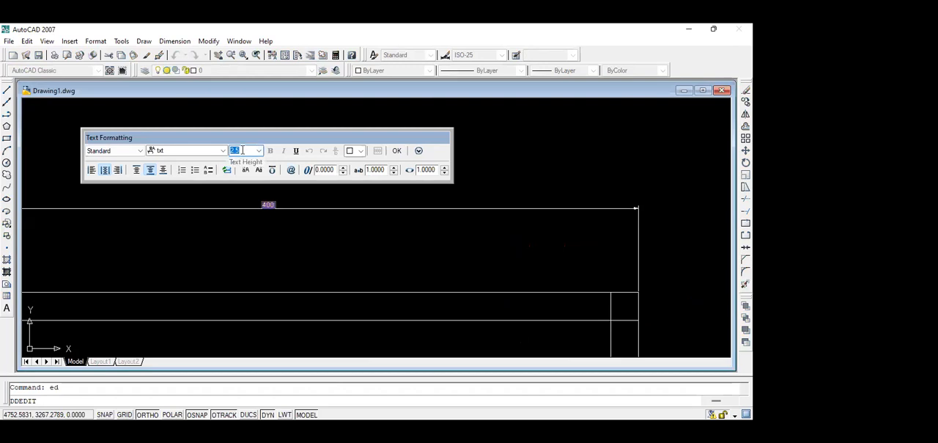
type("25")
left_click(397, 150)
key("Escape")
scroll(348, 193, "down", 5)
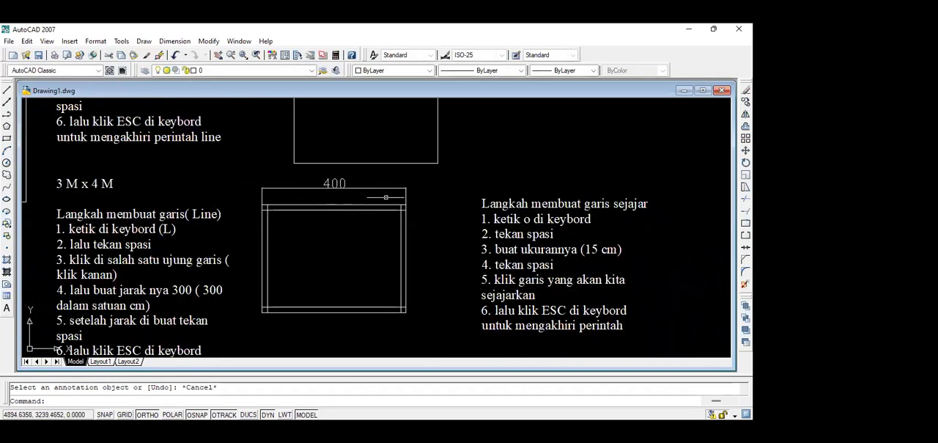
Reopen the upper dimension's text with the ED command to review its text height, and close the editor.
middle_click_drag(385, 197, 365, 193)
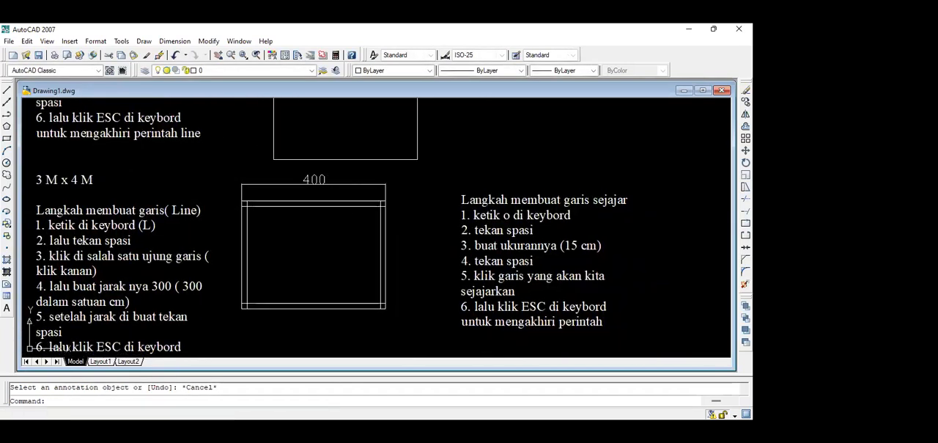
left_click(315, 178)
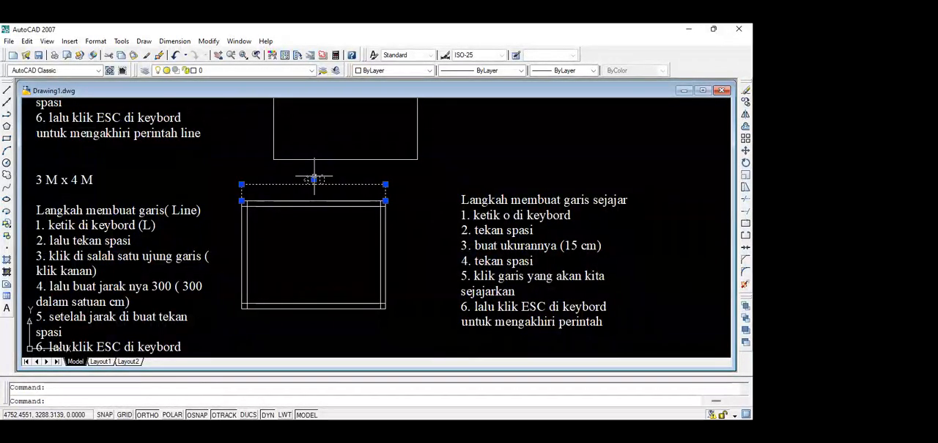
type("ed")
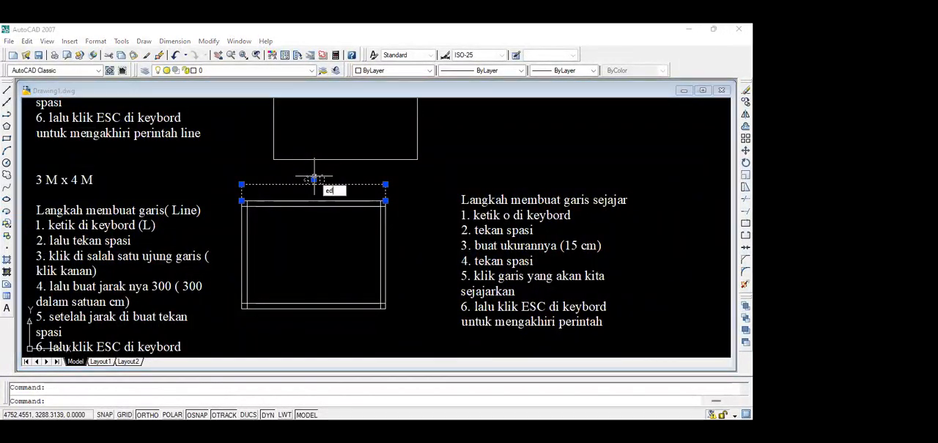
key("Return")
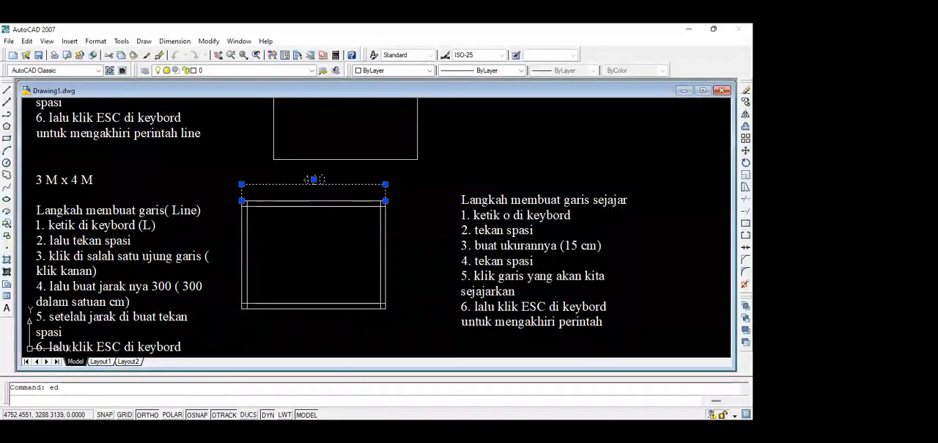
left_click(314, 178)
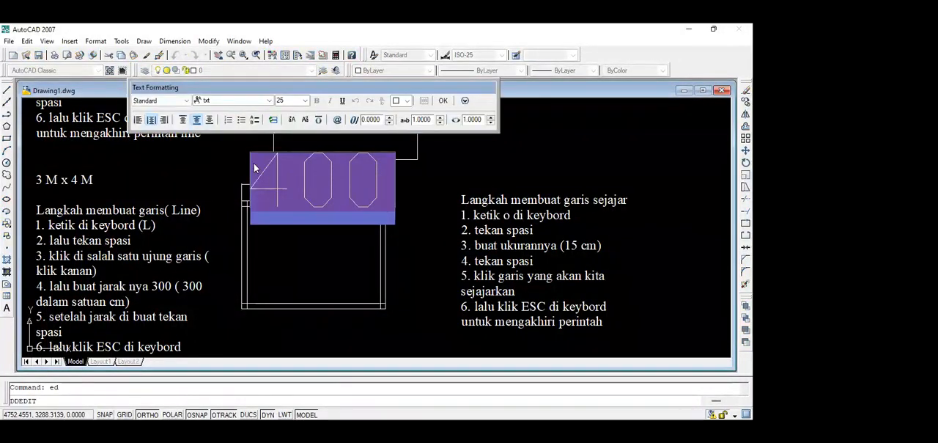
left_click(285, 101)
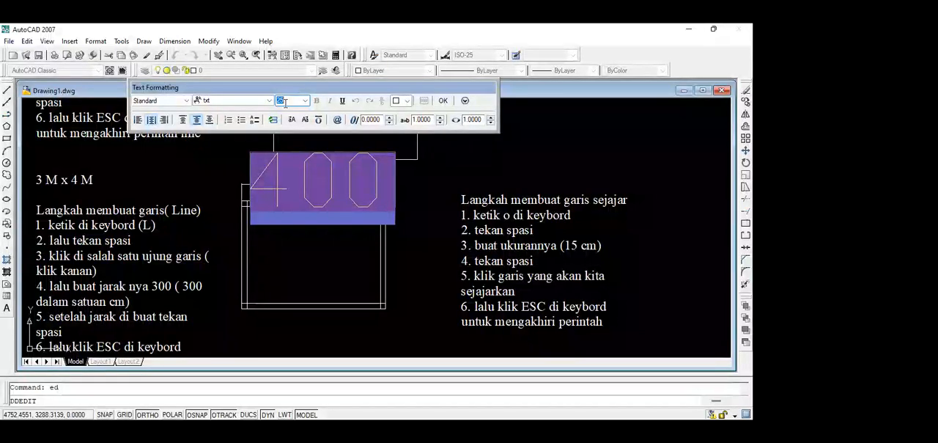
key("Return")
key("Escape")
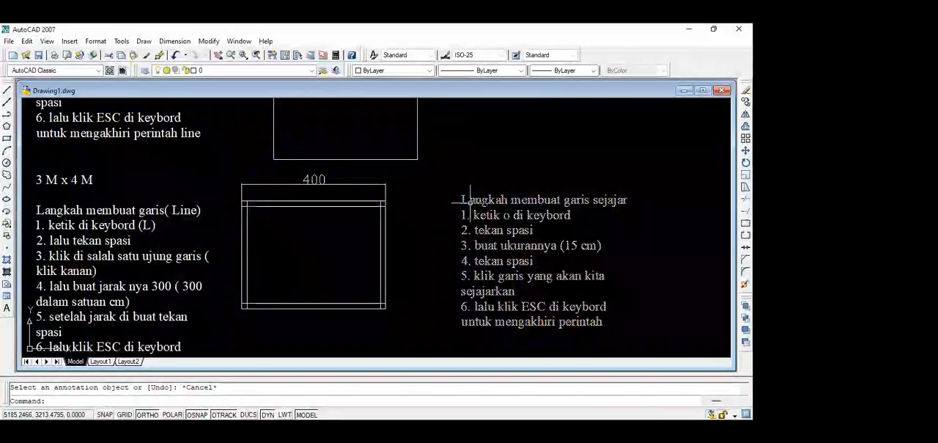
left_click(315, 179)
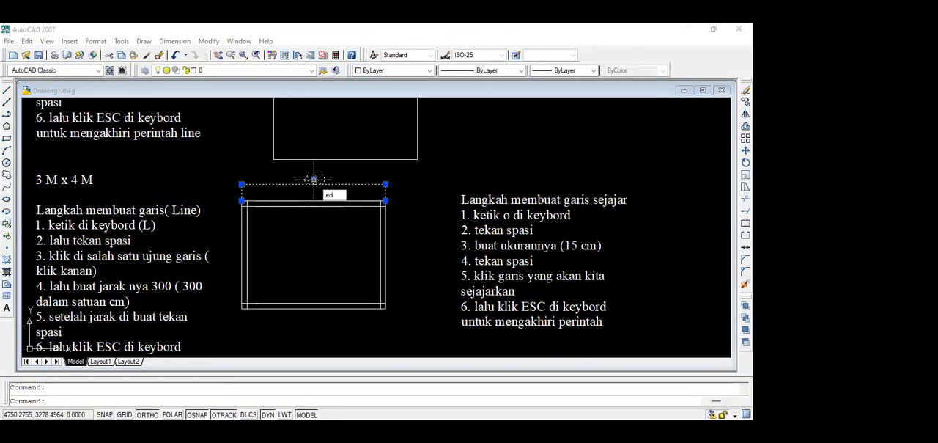
key("space")
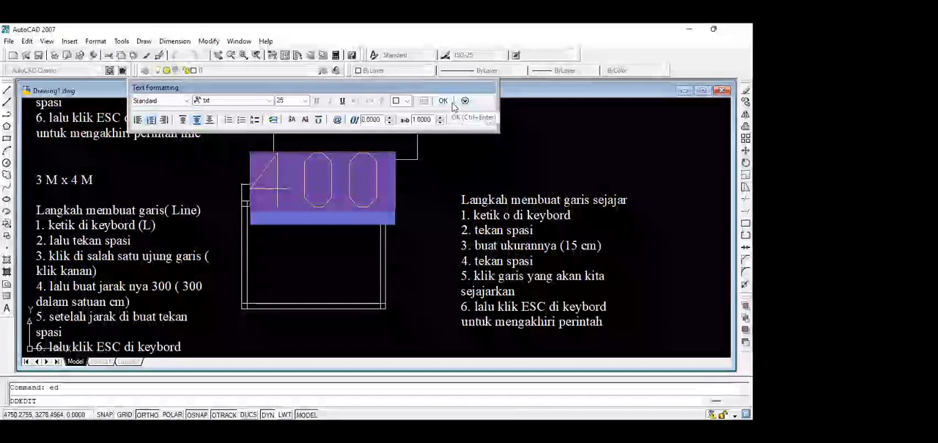
left_click(452, 103)
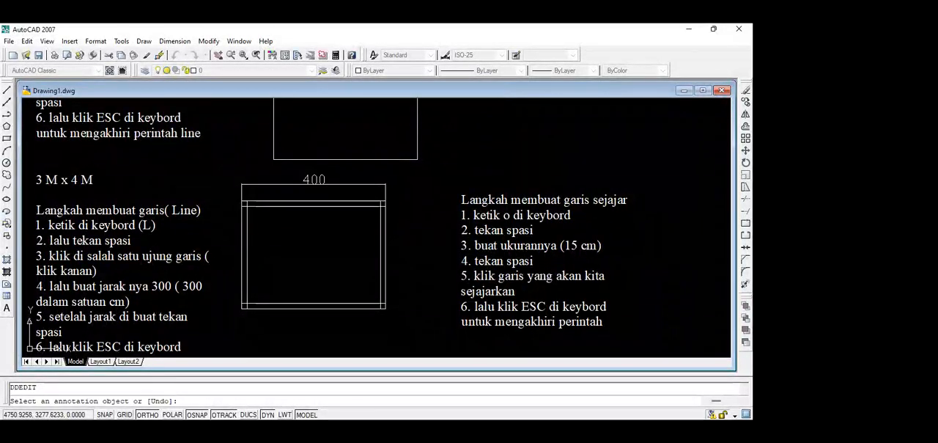
key("Escape")
Place a vertical Linear dimension beside the right edge of the double-line rectangle, between its upper and lower corners.
scroll(320, 192, "up", 3)
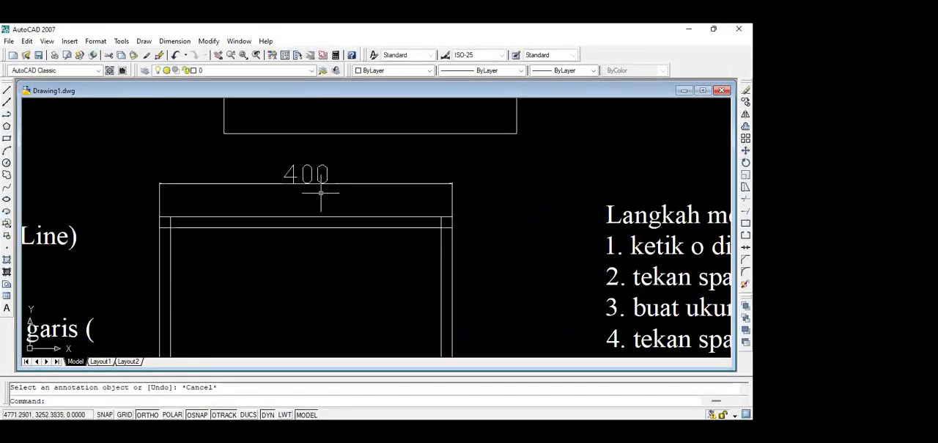
middle_click_drag(320, 218, 309, 125)
scroll(409, 243, "down", 2)
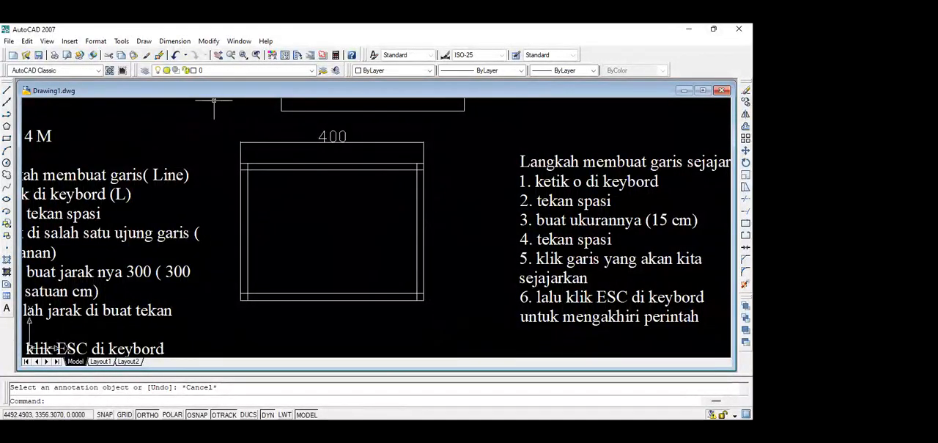
left_click(175, 42)
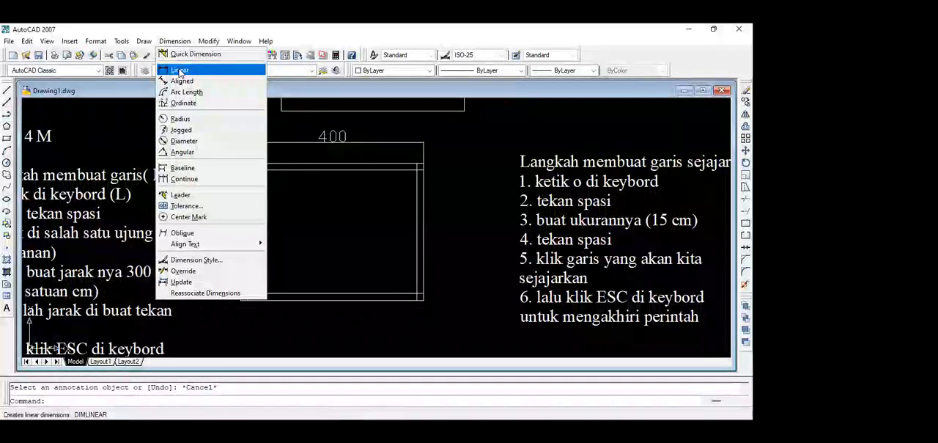
left_click(180, 70)
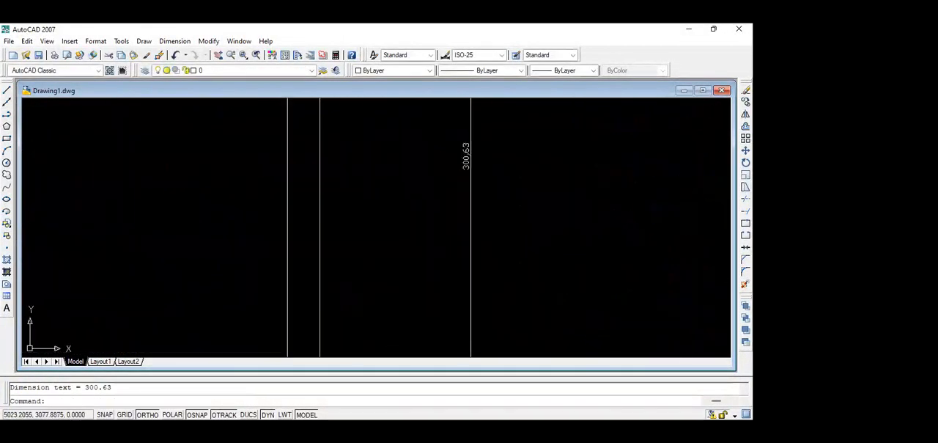
scroll(478, 140, "up", 2)
scroll(478, 144, "down", 8)
middle_click_drag(458, 136, 457, 261)
scroll(433, 187, "up", 5)
scroll(436, 248, "up", 6)
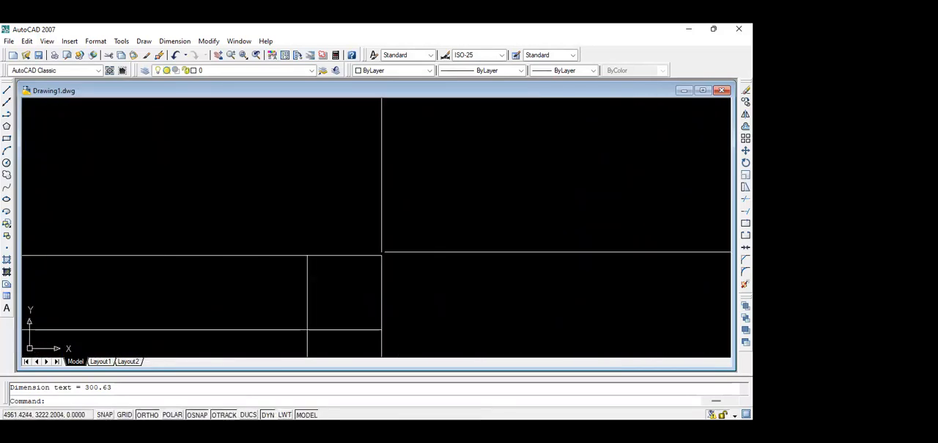
Move the vertical dimension's upper origin point onto the double-line rectangle's outer upper-right corner.
left_click(417, 251)
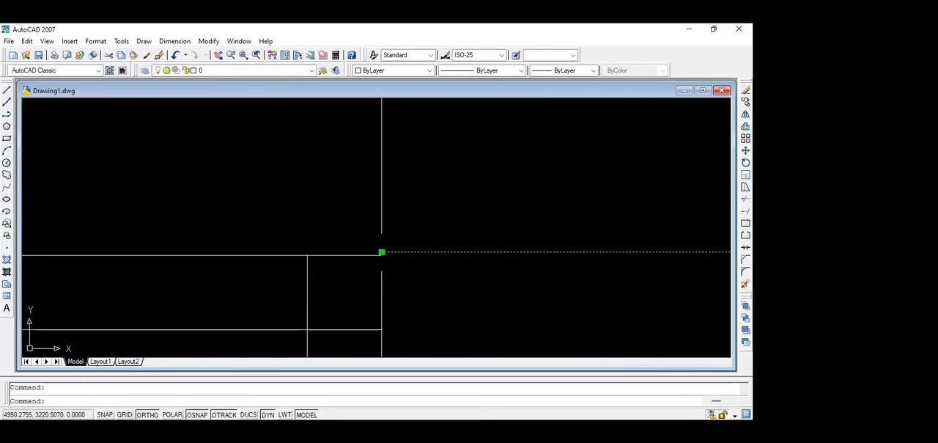
left_click(382, 252)
key("Escape")
scroll(408, 274, "down", 4)
middle_click_drag(409, 274, 366, 173)
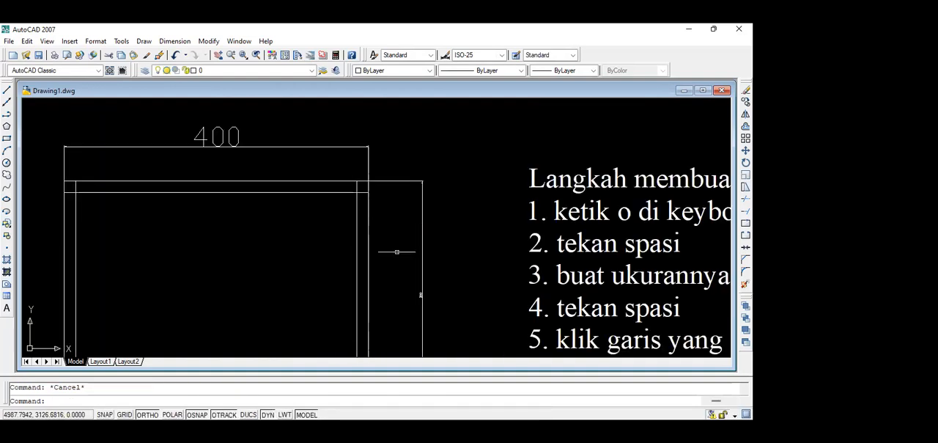
scroll(440, 304, "up", 5)
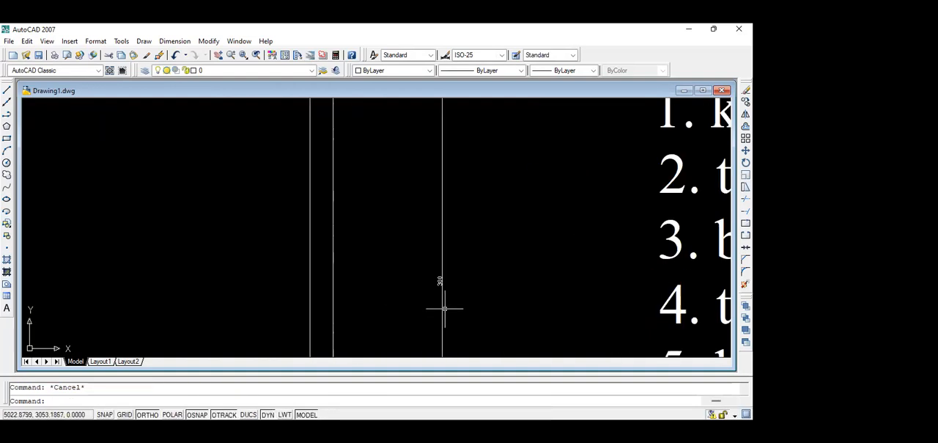
Delete the vertical dimension beside the right edge of the double-line rectangle.
scroll(434, 237, "down", 2)
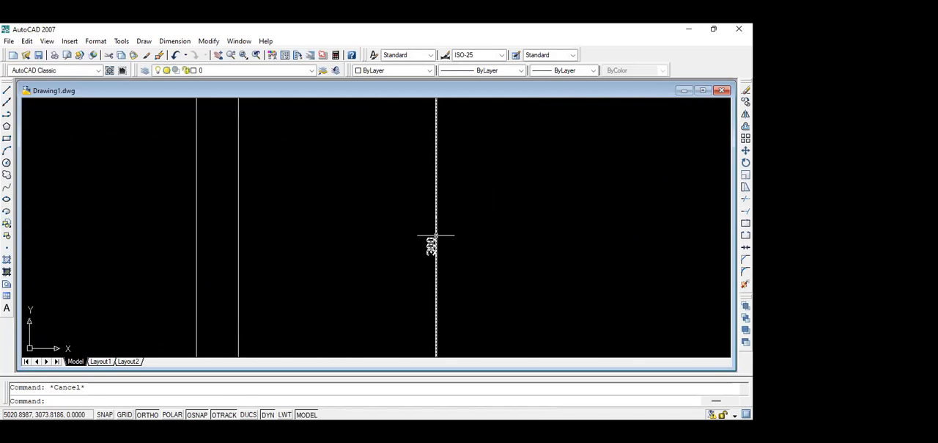
scroll(436, 236, "down", 3)
scroll(439, 230, "down", 3)
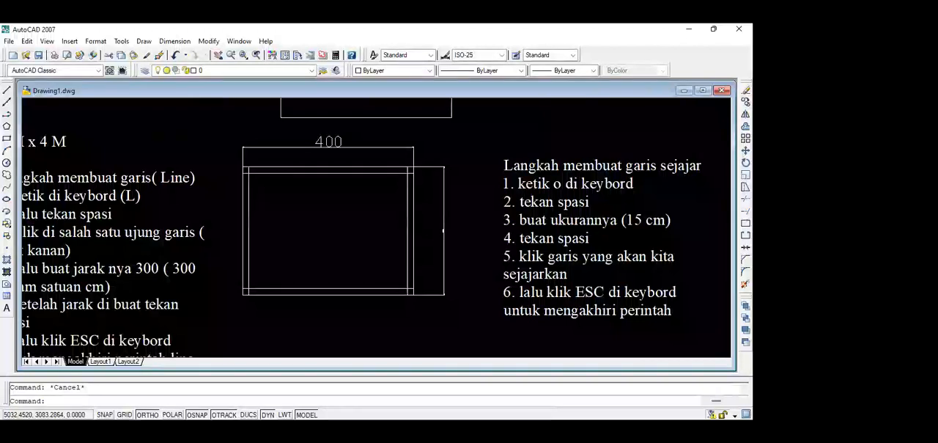
scroll(440, 216, "down", 1)
scroll(435, 235, "up", 5)
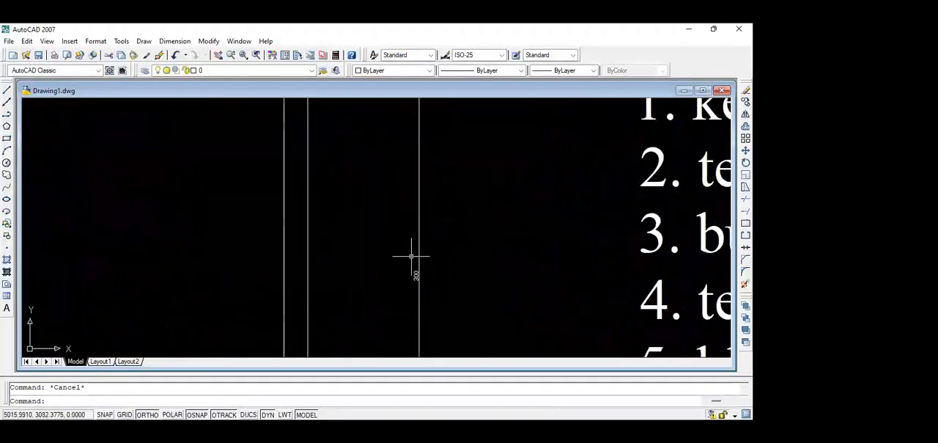
left_click(419, 242)
key("Delete")
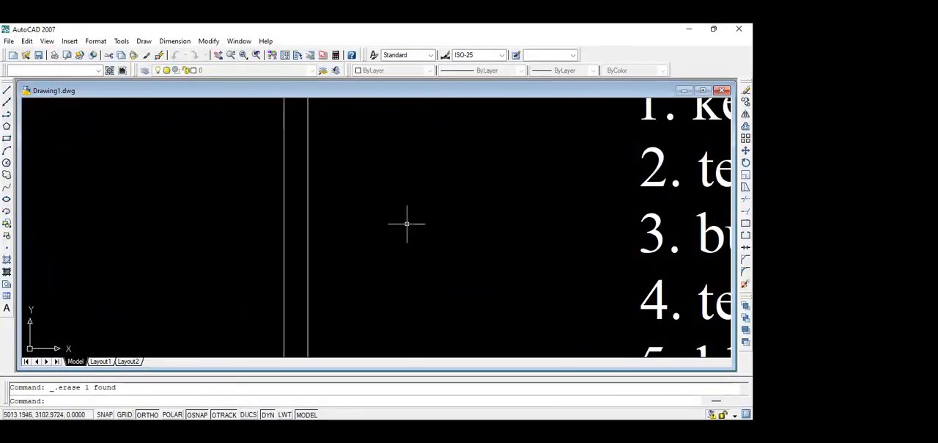
Place a new vertical Linear dimension to the right of the double-line rectangle, between its outer upper and lower right corners.
scroll(404, 220, "down", 4)
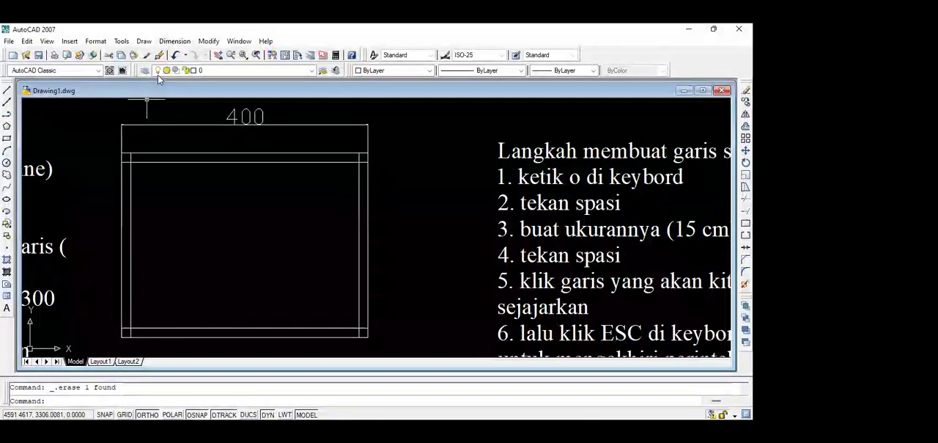
left_click(178, 43)
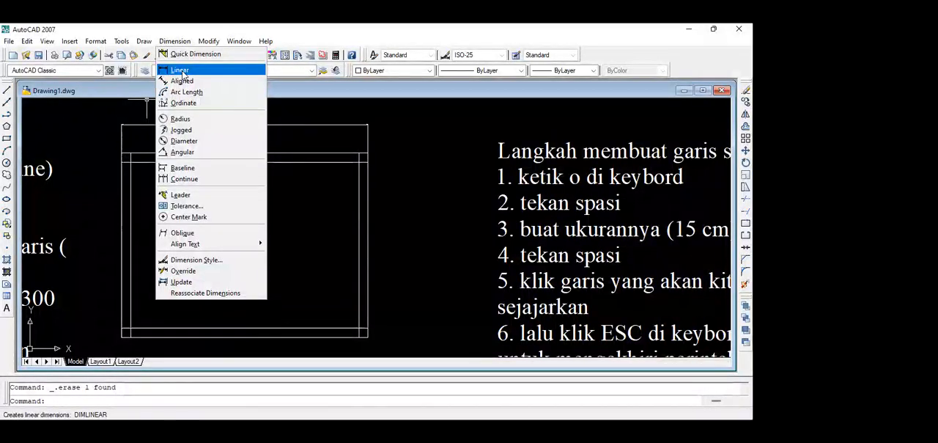
left_click(182, 72)
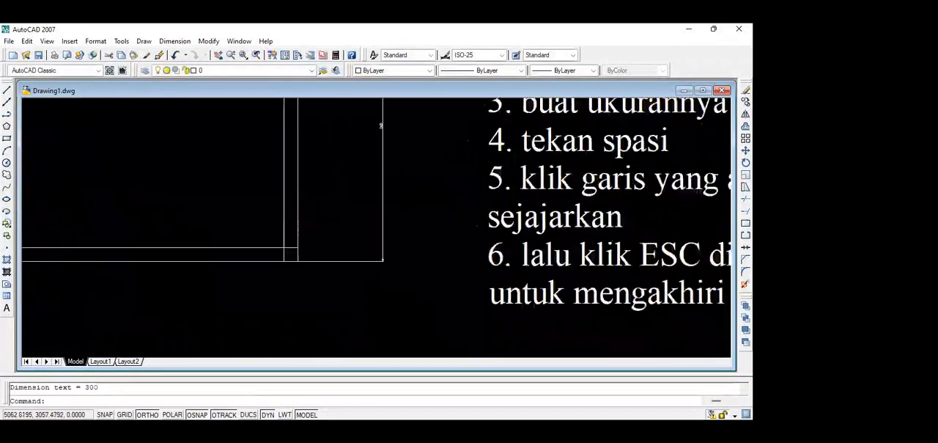
scroll(360, 132, "up", 5)
middle_click_drag(365, 140, 343, 218)
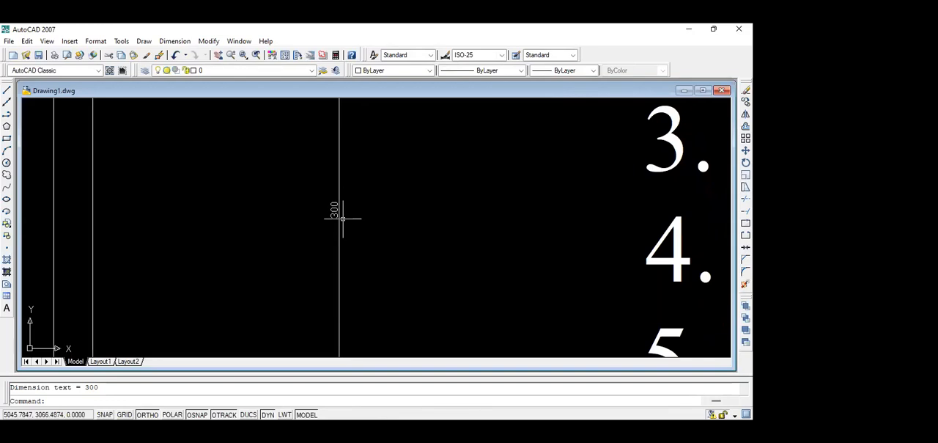
scroll(343, 219, "down", 4)
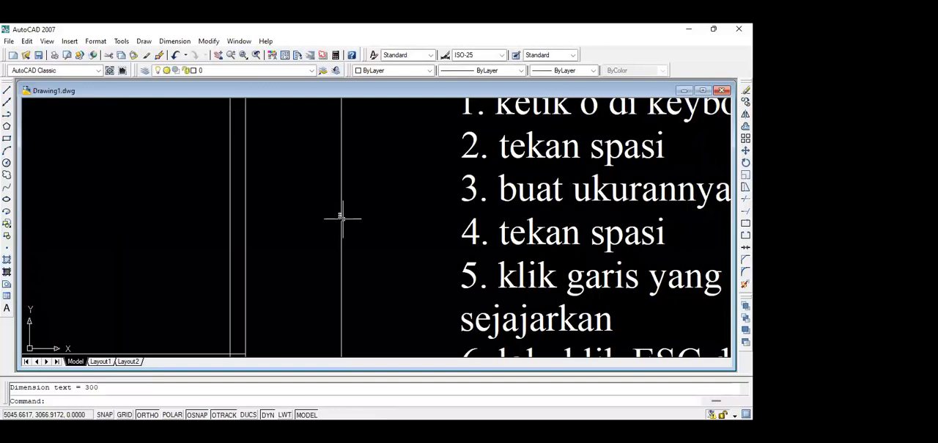
scroll(343, 218, "up", 3)
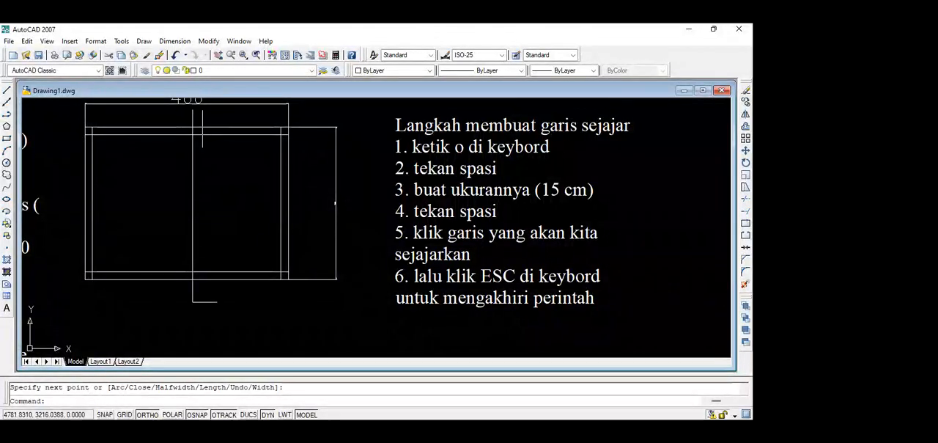
Finish the vertical section-line polyline crossing the double-line rectangle, with short horizontal ends above and below it.
key("Escape")
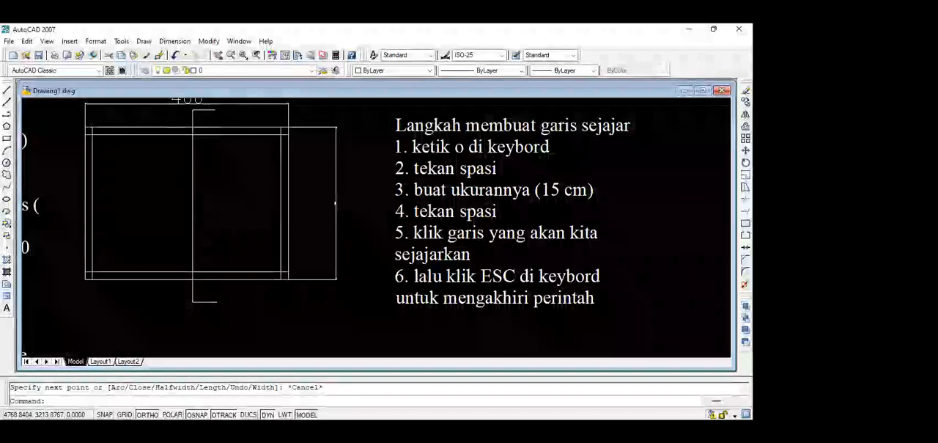
scroll(190, 130, "up", 5)
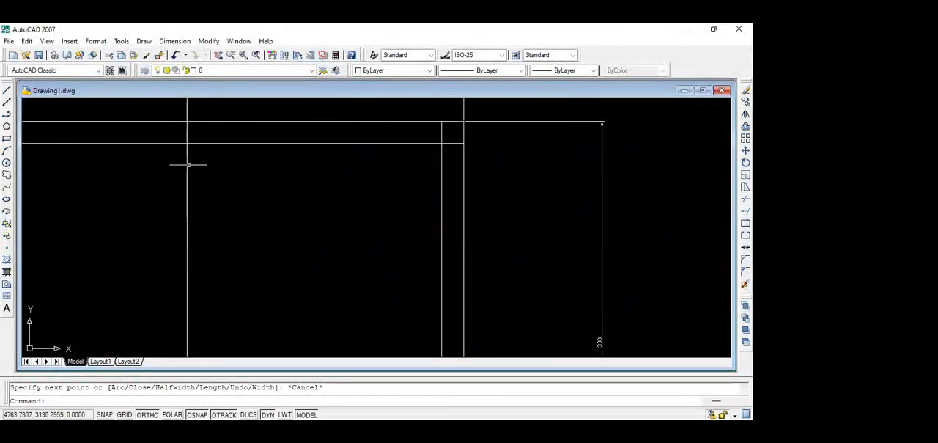
scroll(188, 135, "down", 5)
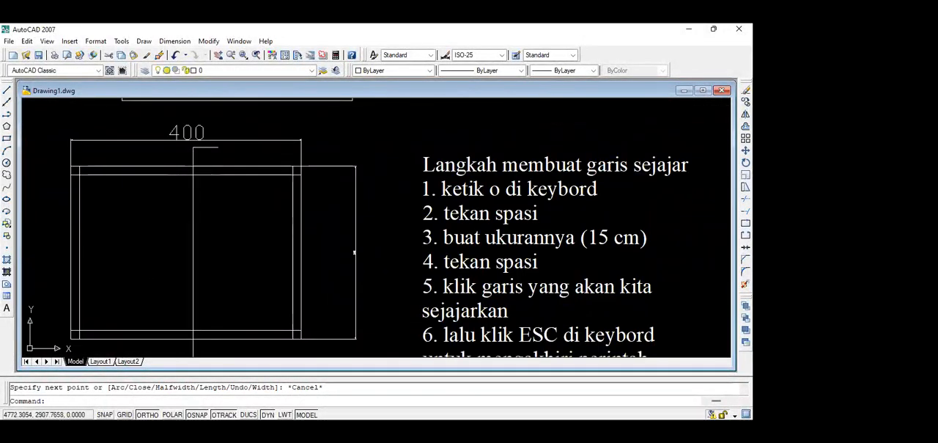
scroll(190, 276, "down", 1)
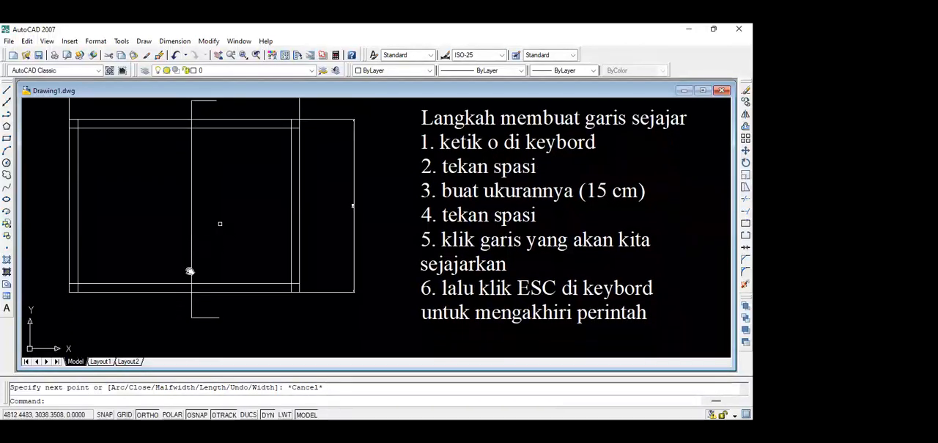
scroll(189, 271, "down", 1)
scroll(189, 271, "down", 1)
scroll(190, 271, "up", 2)
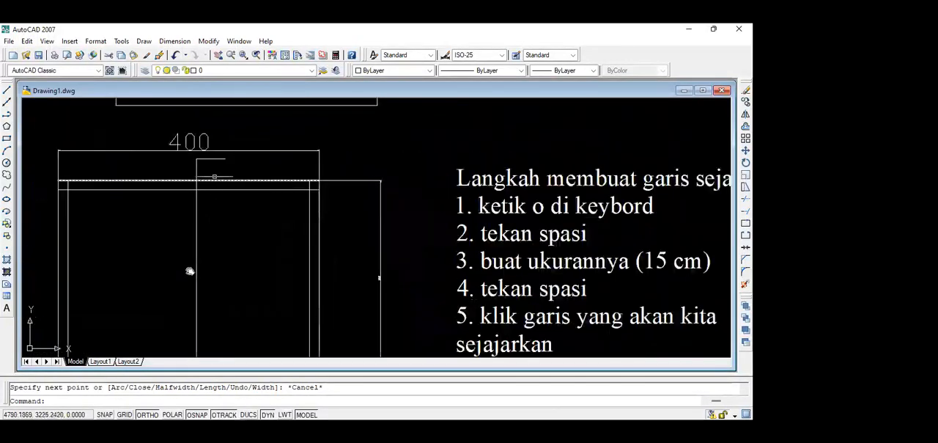
scroll(190, 271, "up", 1)
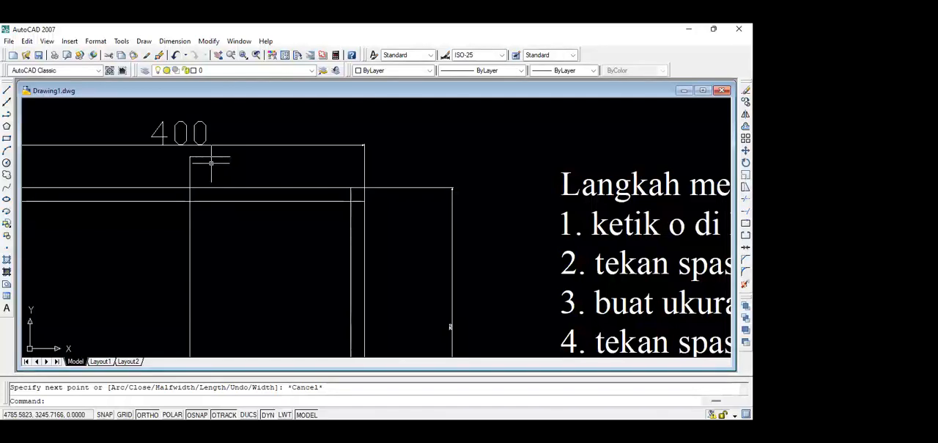